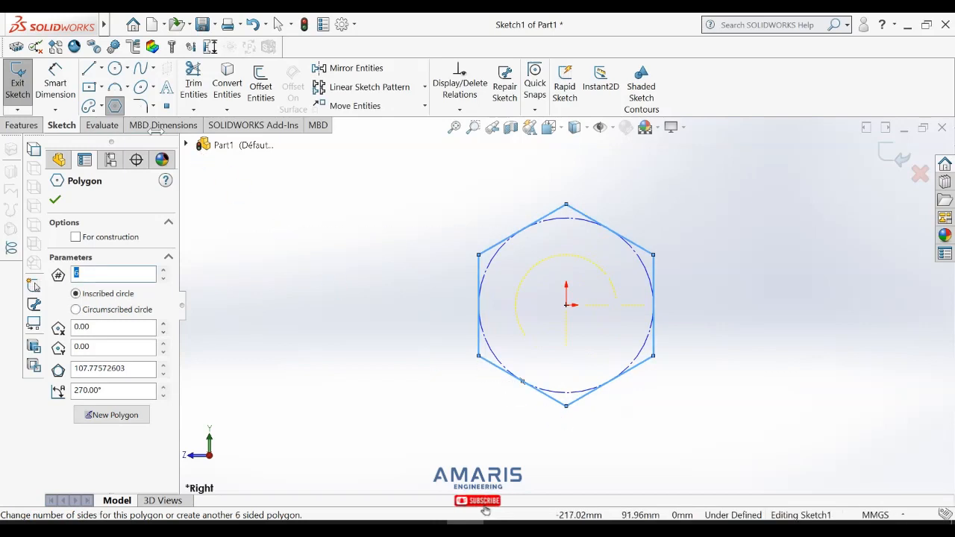
Step: Dimension the hexagon's vertical distance between its upper and lower vertices as 8 mm
{"action": "left_click", "coordinate": [66, 92]}
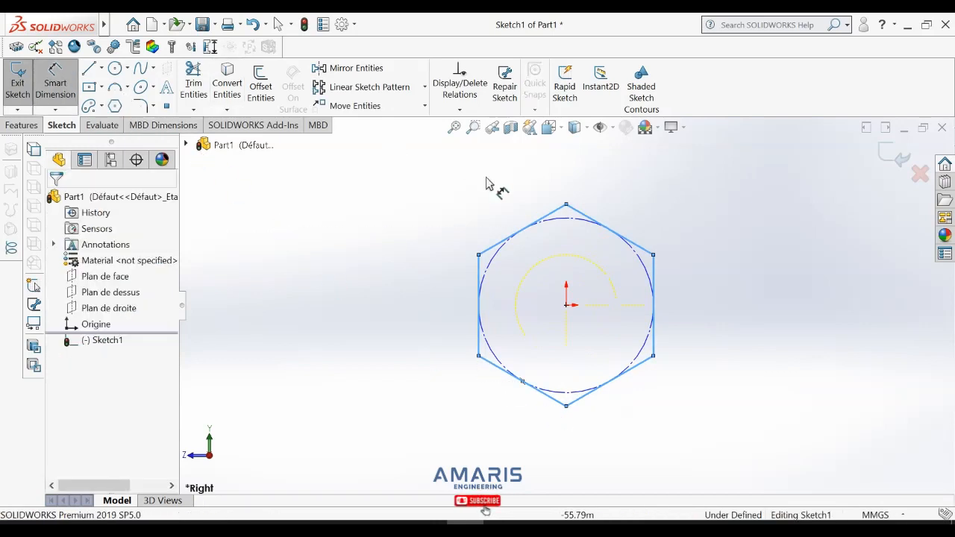
{"action": "left_click", "coordinate": [566, 206]}
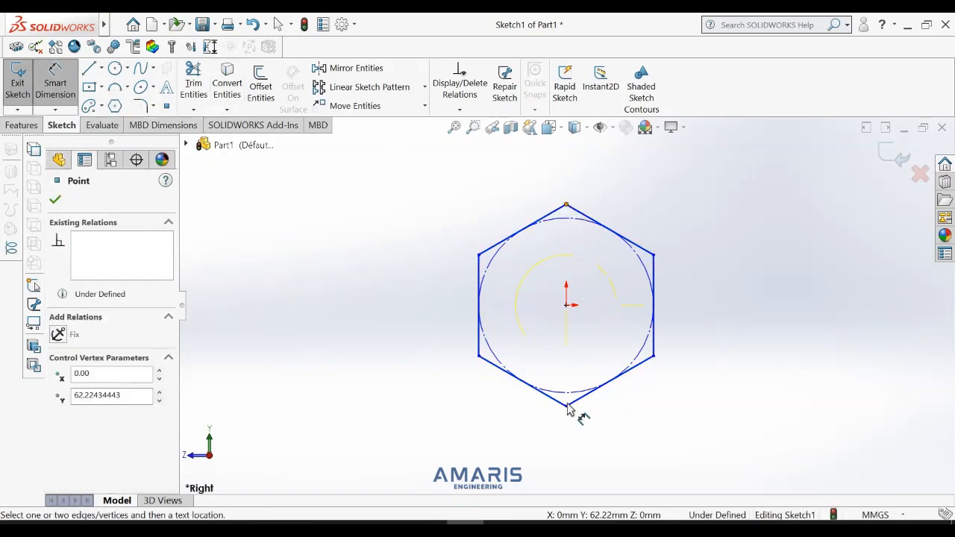
{"action": "left_click", "coordinate": [567, 407]}
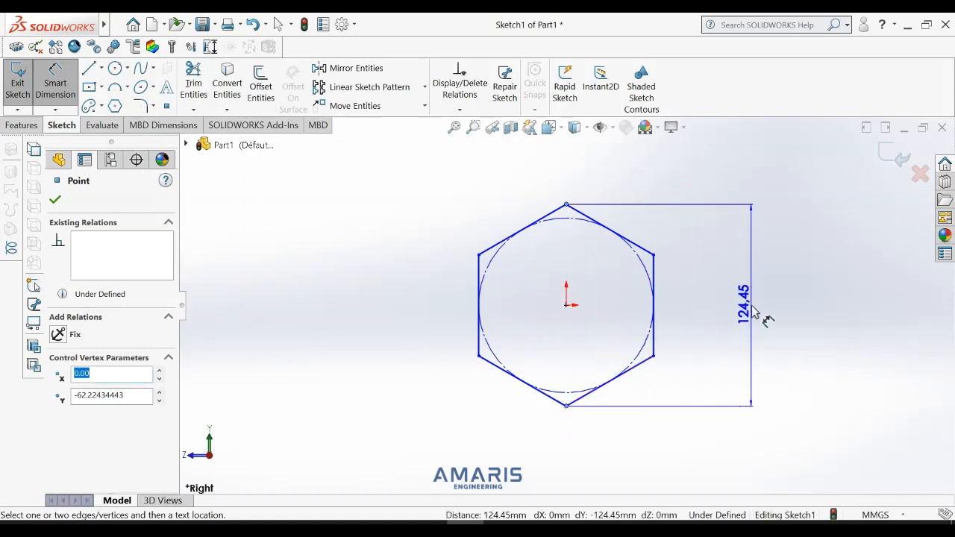
{"action": "left_click", "coordinate": [755, 314]}
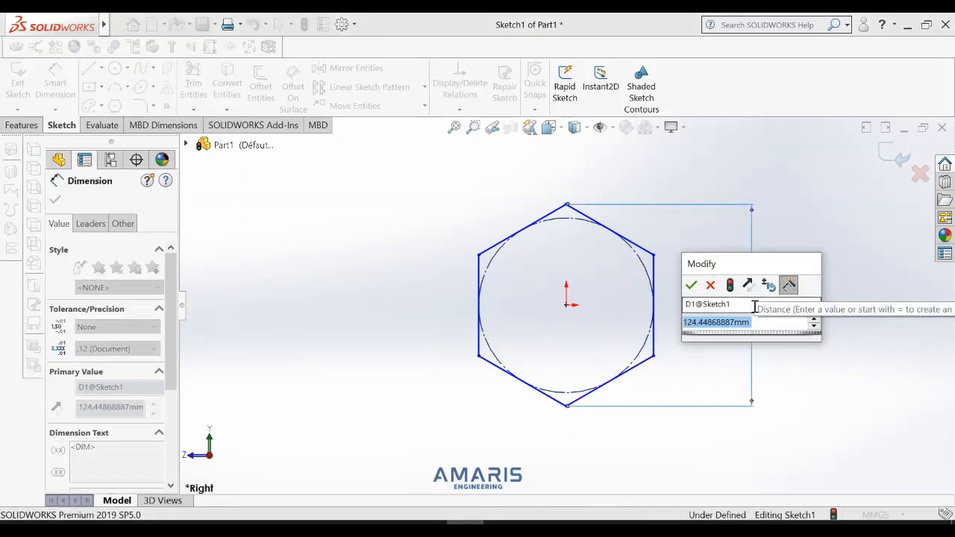
{"action": "type", "text": "8"}
{"action": "key", "text": "Return"}
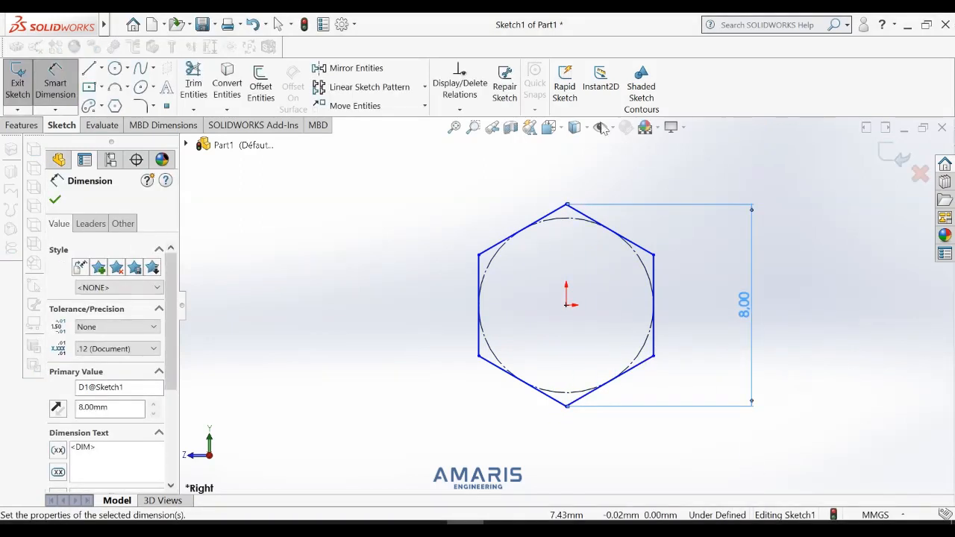
{"action": "left_click", "coordinate": [55, 200]}
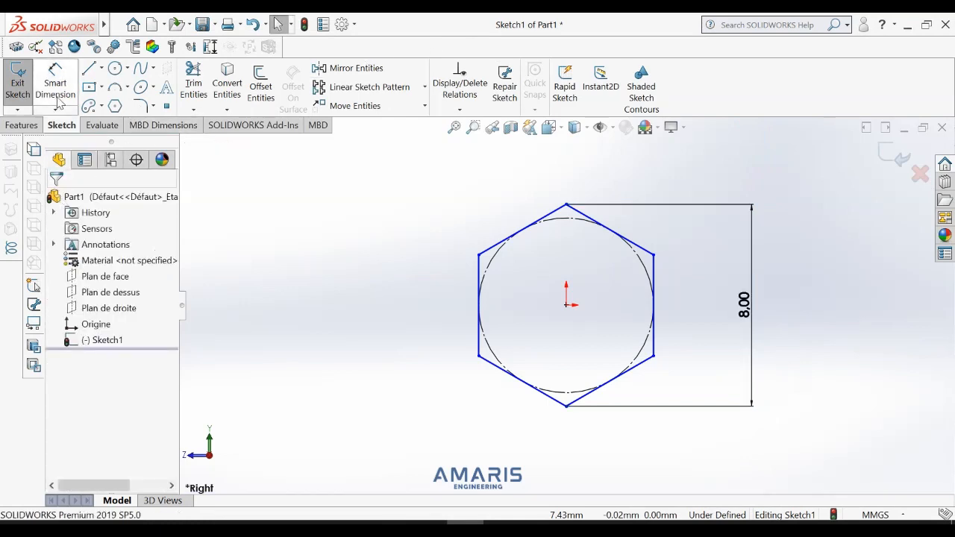
Step: Extrude the hexagon sketch as a blind boss to a depth of 190 mm
{"action": "left_click", "coordinate": [30, 125]}
{"action": "left_click", "coordinate": [25, 84]}
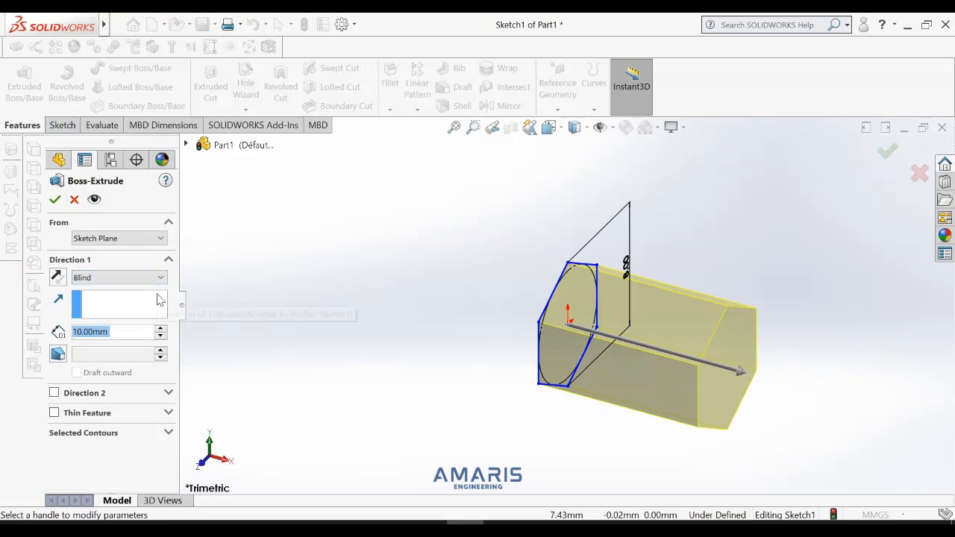
{"action": "type", "text": "190"}
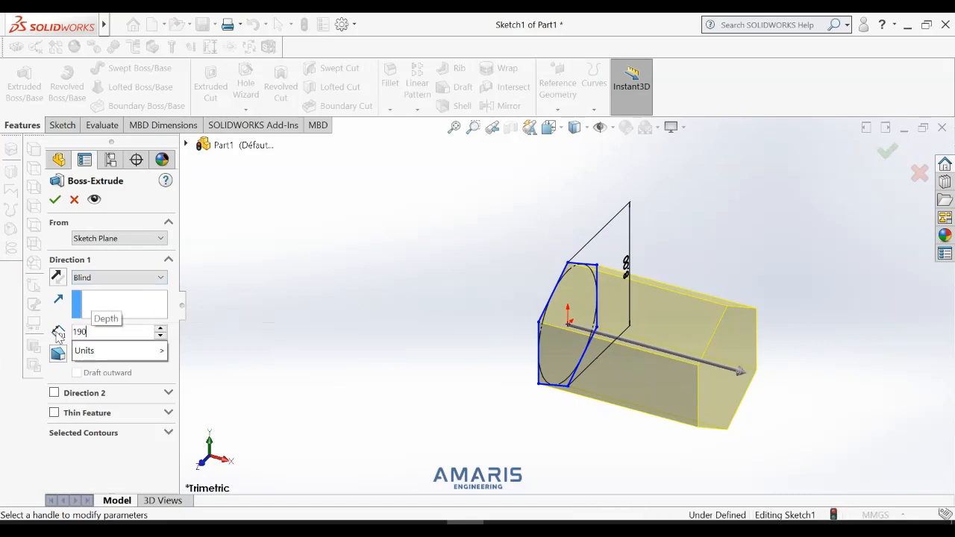
{"action": "key", "text": "Return"}
{"action": "left_click", "coordinate": [55, 199]}
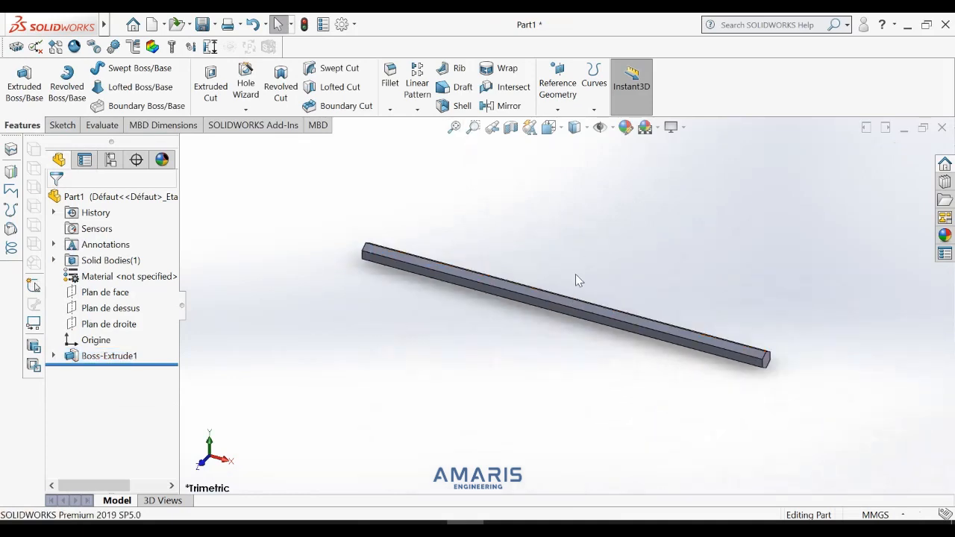
Step: Turn off shadows in shaded mode for the model view
{"action": "right_click", "coordinate": [387, 281]}
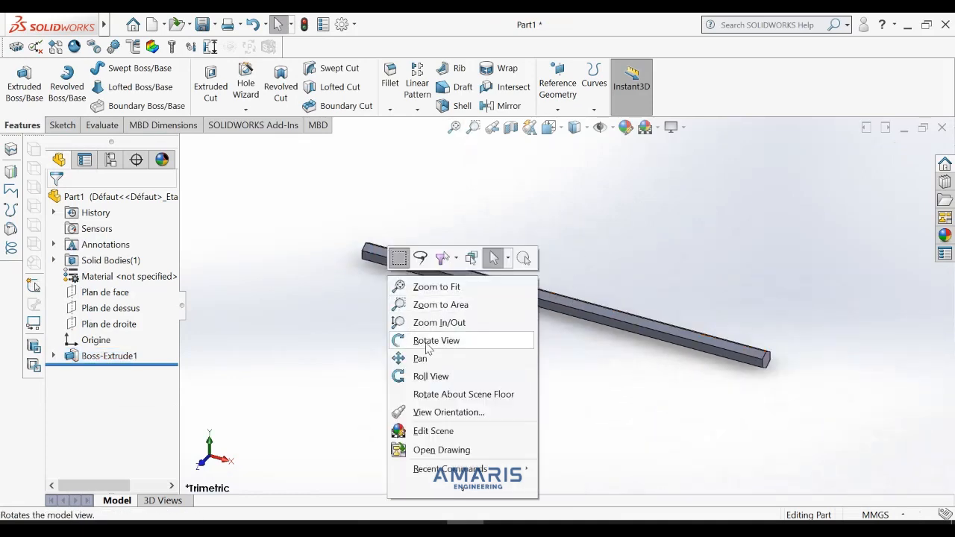
{"action": "left_click", "coordinate": [671, 128]}
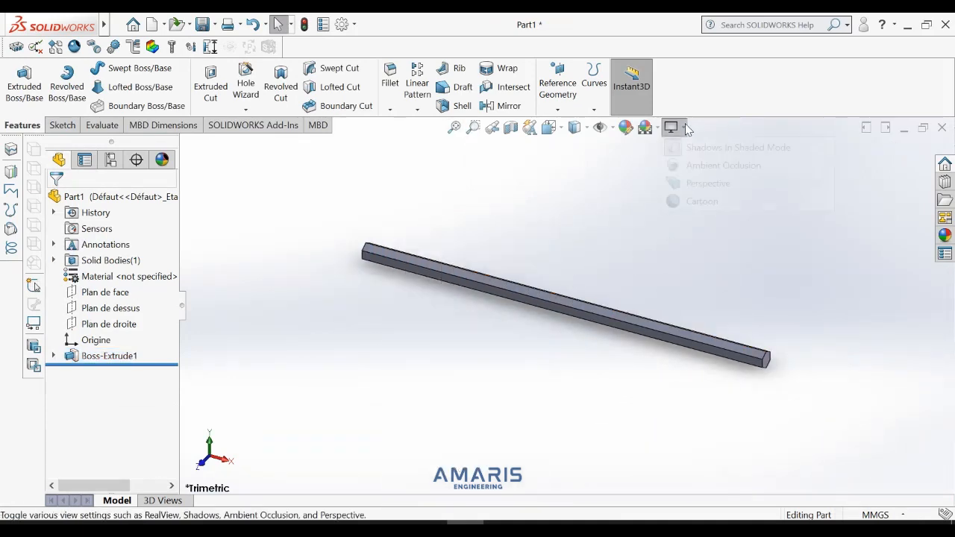
{"action": "left_click", "coordinate": [685, 149]}
Step: Sketch a circle of about 1.32 mm radius centred on the origin on the hexagonal bar's end face
{"action": "right_click", "coordinate": [483, 303]}
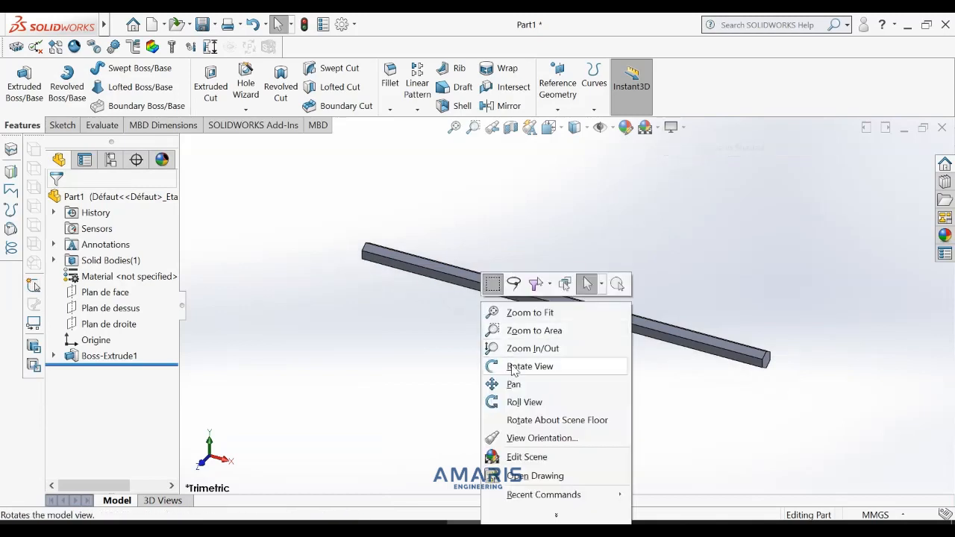
{"action": "left_click", "coordinate": [515, 365]}
{"action": "left_click_drag", "start_coordinate": [430, 333], "coordinate": [618, 239]}
{"action": "right_click", "coordinate": [619, 225]}
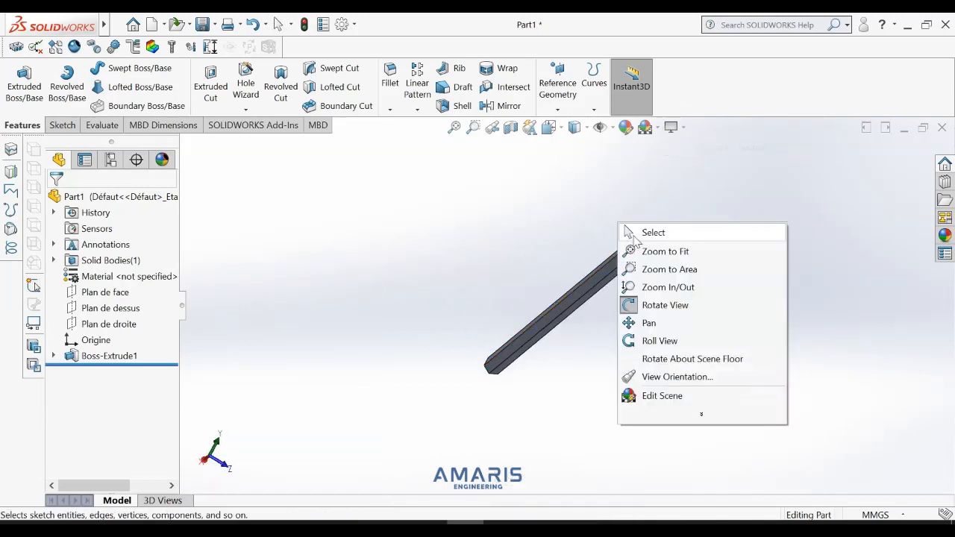
{"action": "left_click", "coordinate": [636, 234]}
{"action": "scroll", "coordinate": [634, 240], "scroll_direction": "down", "scroll_amount": 5}
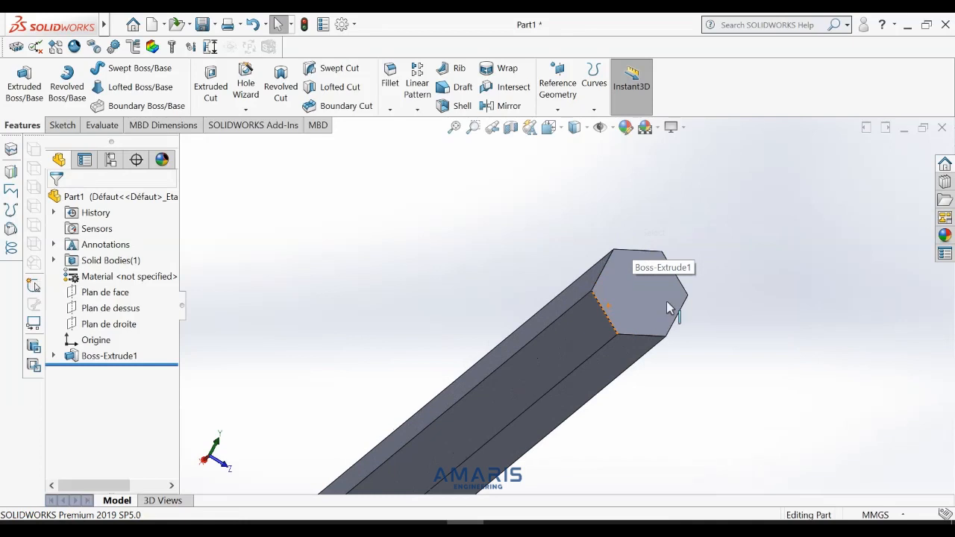
{"action": "left_click", "coordinate": [669, 309]}
{"action": "left_click", "coordinate": [62, 124]}
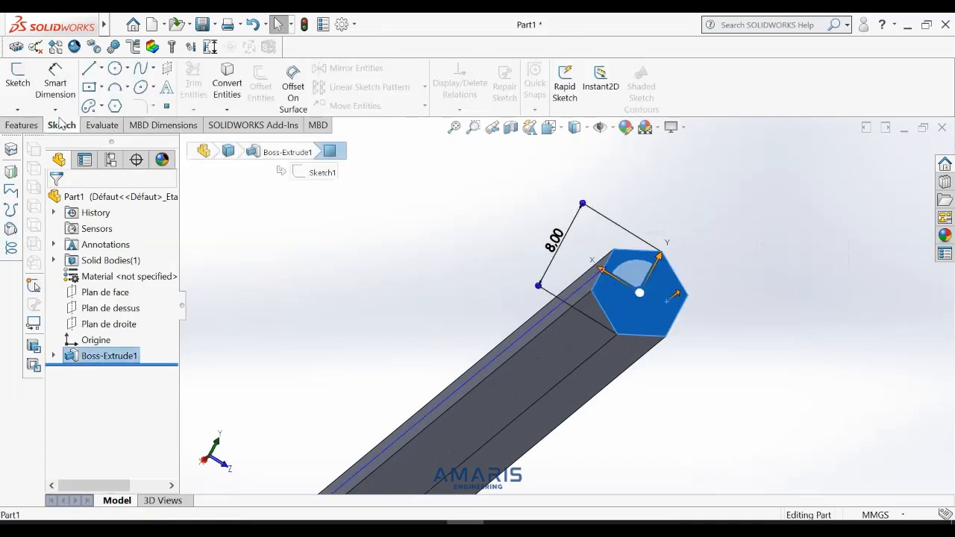
{"action": "left_click", "coordinate": [115, 70]}
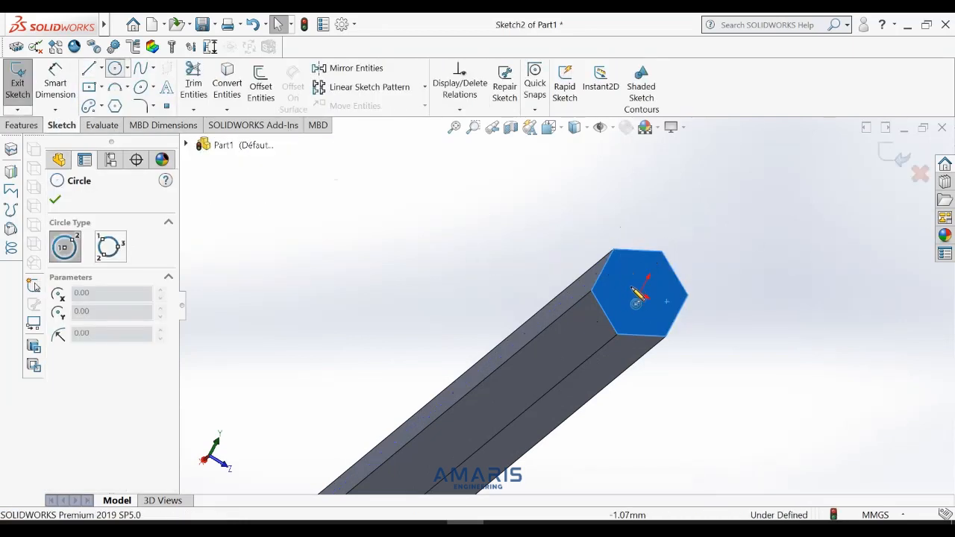
{"action": "scroll", "coordinate": [634, 310], "scroll_direction": "up", "scroll_amount": 6}
{"action": "left_click", "coordinate": [622, 300]}
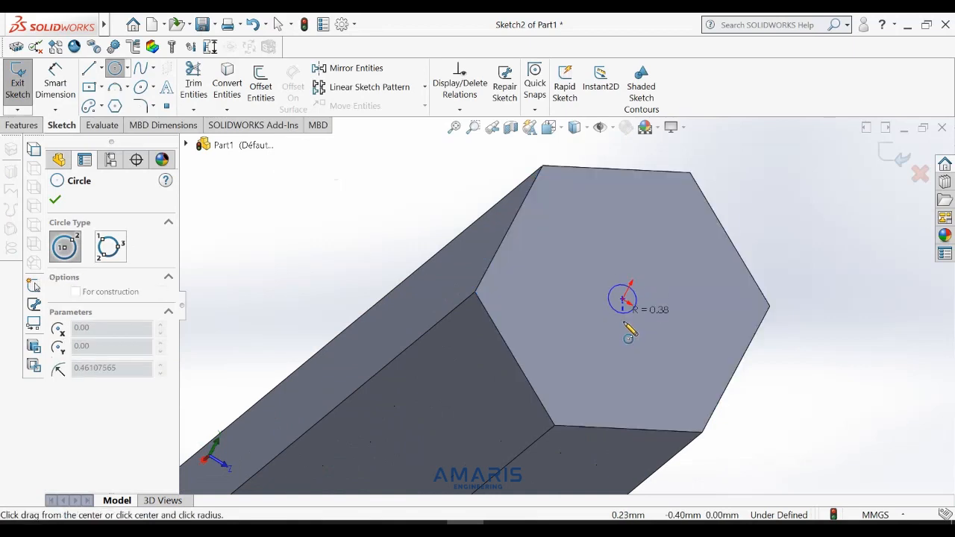
{"action": "left_click", "coordinate": [625, 346]}
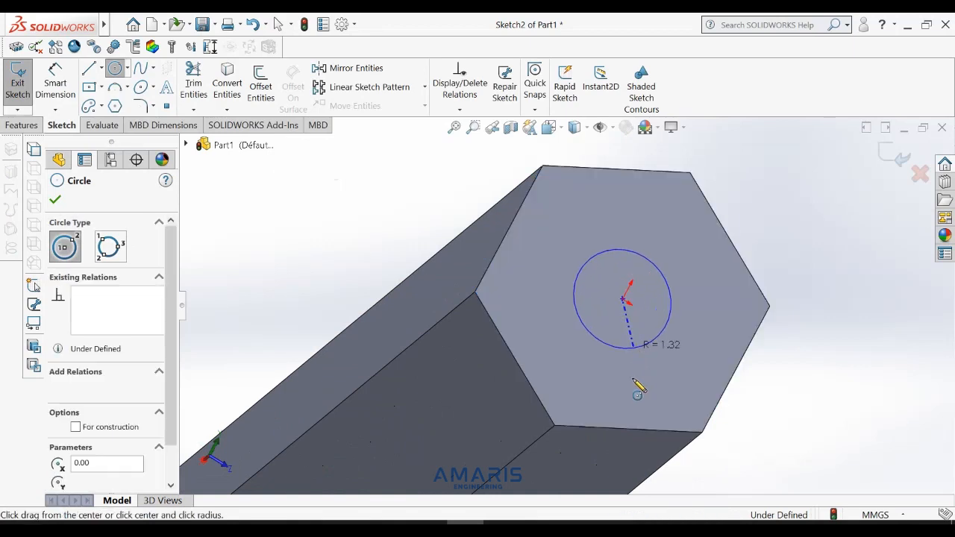
Step: Dimension the end-face circle's diameter as 2 mm and exit the sketch
{"action": "left_click", "coordinate": [58, 86]}
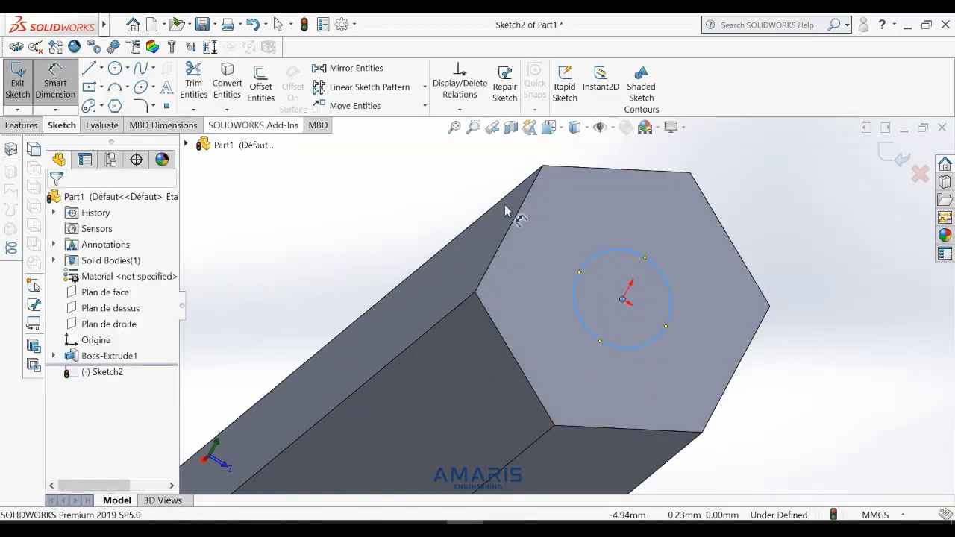
{"action": "left_click", "coordinate": [740, 371]}
{"action": "left_click", "coordinate": [834, 427]}
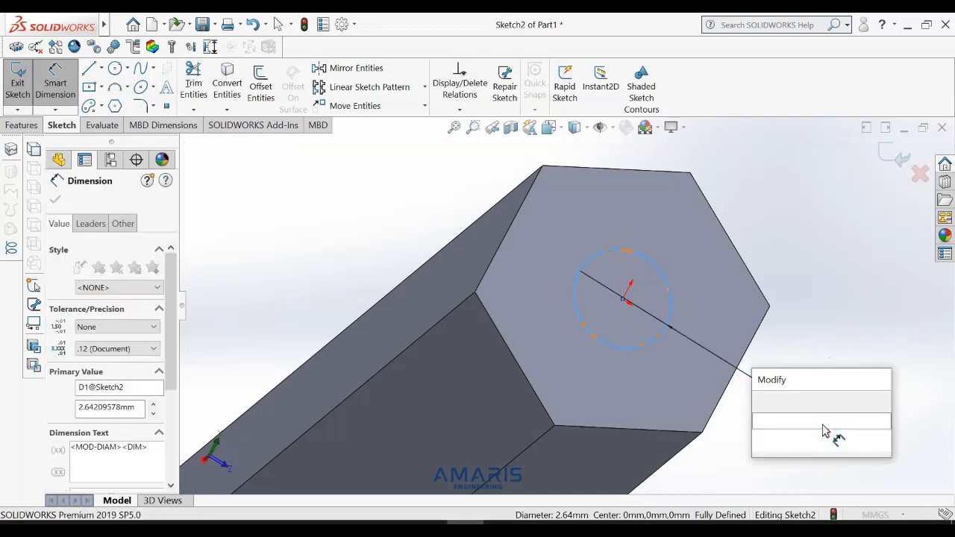
{"action": "type", "text": "2"}
{"action": "key", "text": "Return"}
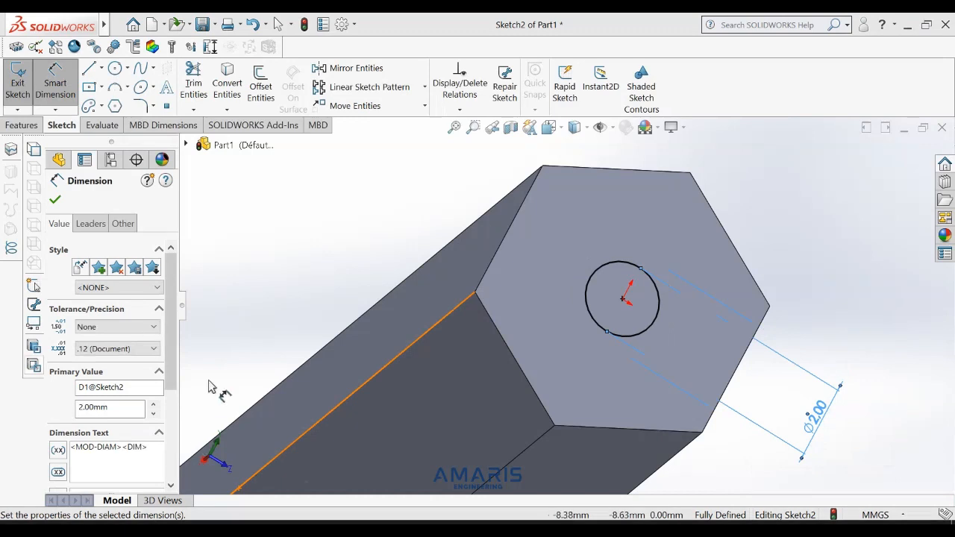
{"action": "left_click", "coordinate": [55, 83]}
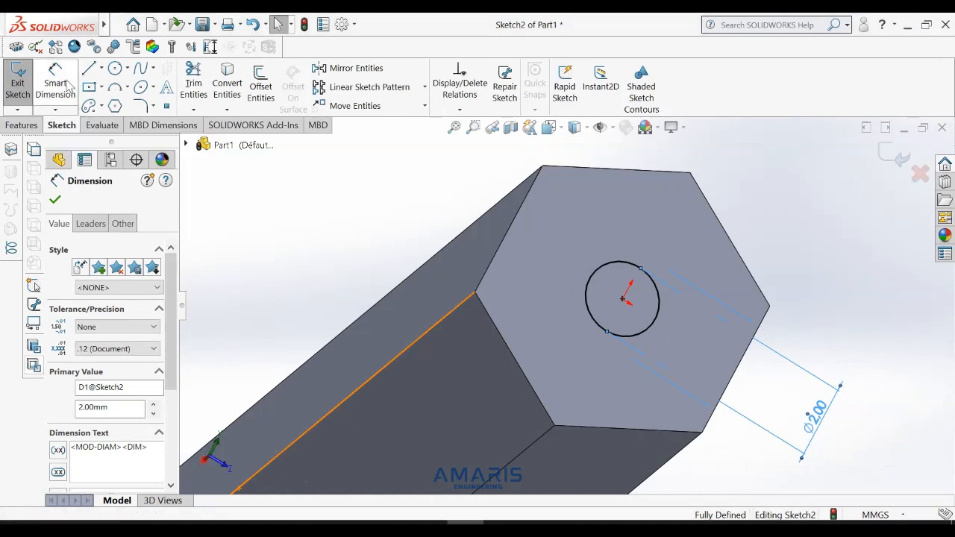
{"action": "left_click", "coordinate": [23, 125]}
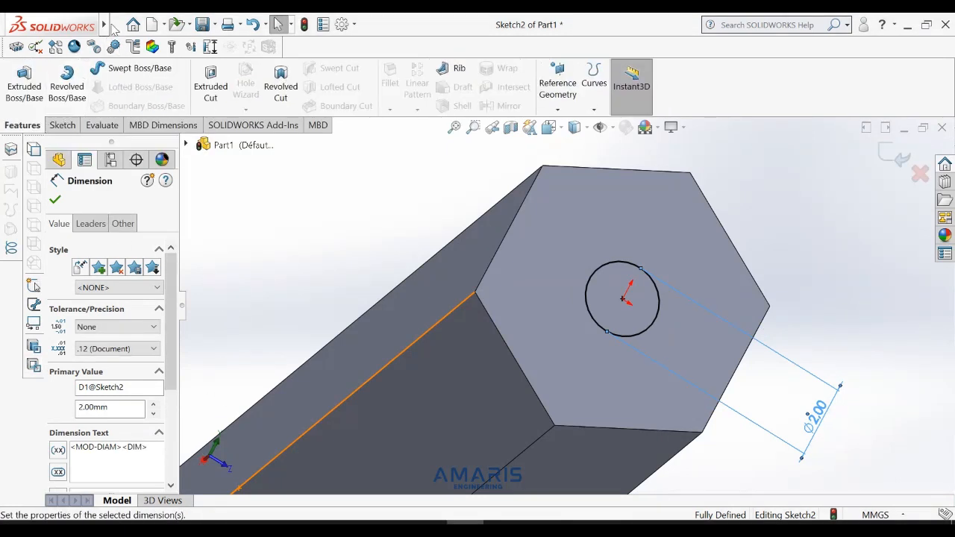
{"action": "mouse_move", "coordinate": [104, 26]}
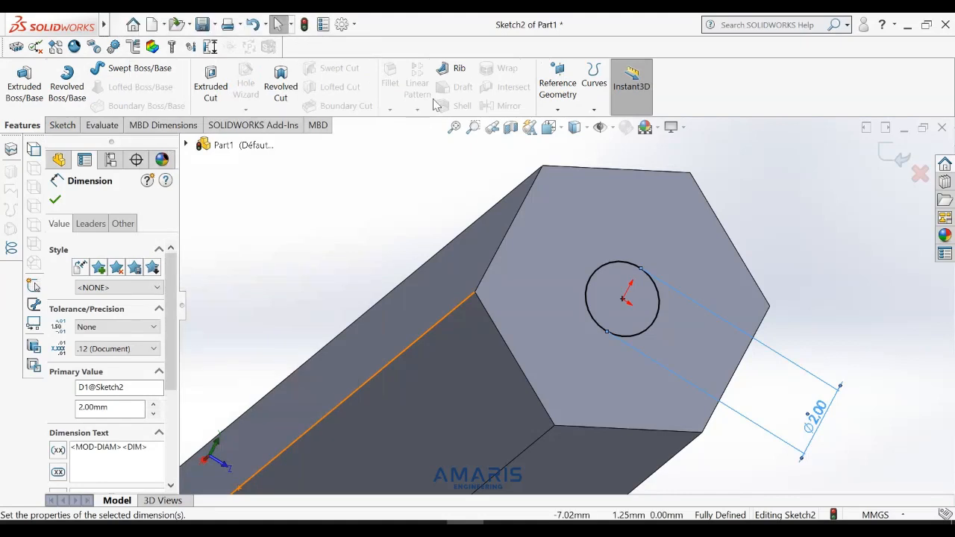
{"action": "left_click", "coordinate": [62, 125]}
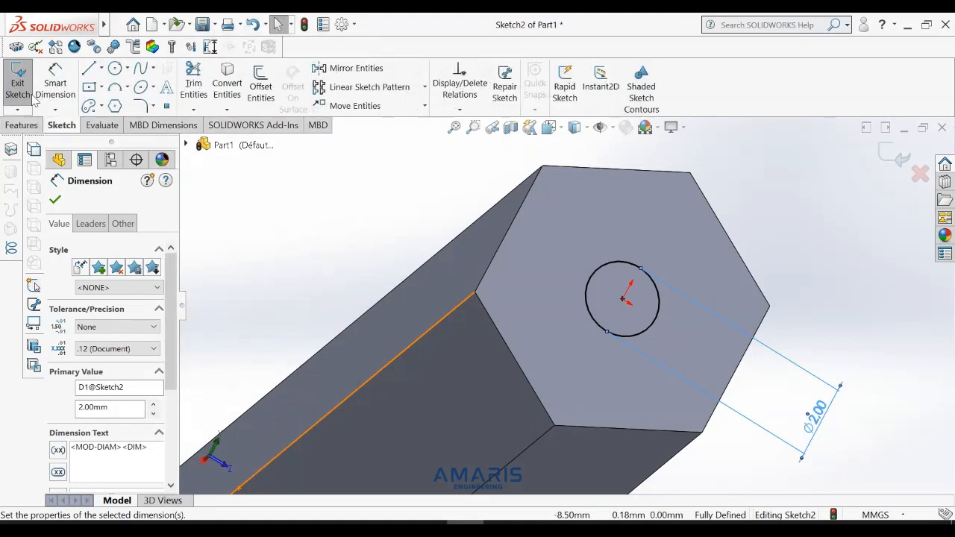
{"action": "left_click", "coordinate": [29, 105]}
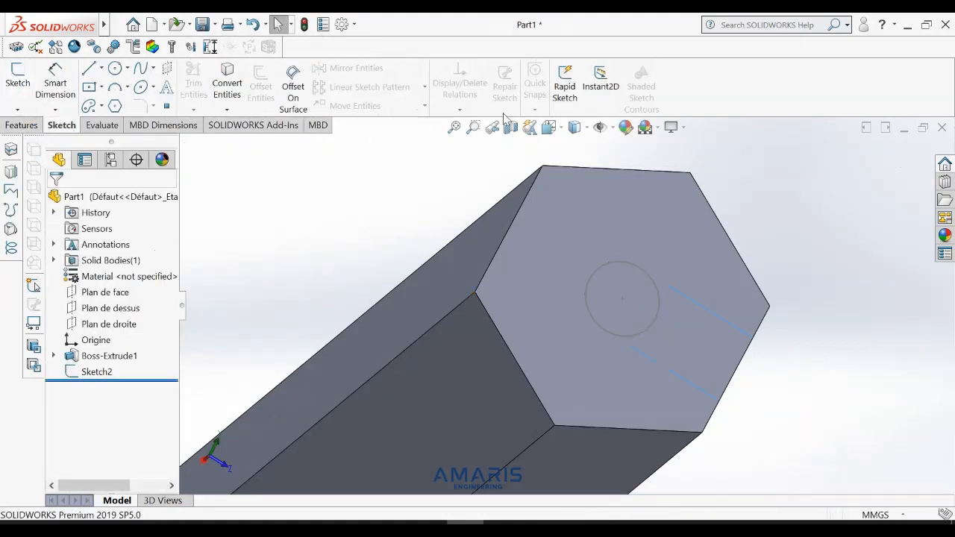
Step: Fillet the six long edges of the hexagonal bar with a symmetric 0.5 mm radius
{"action": "left_click", "coordinate": [21, 126]}
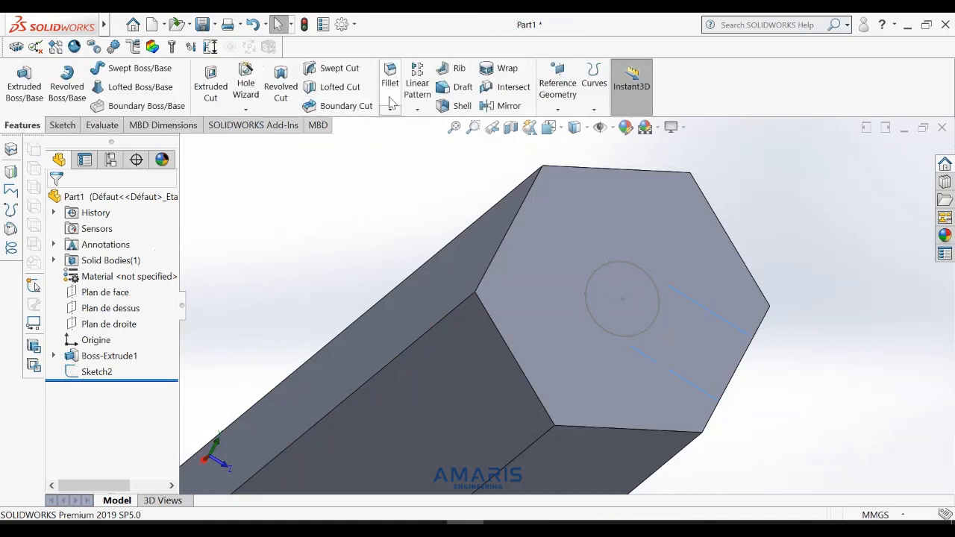
{"action": "left_click", "coordinate": [389, 74]}
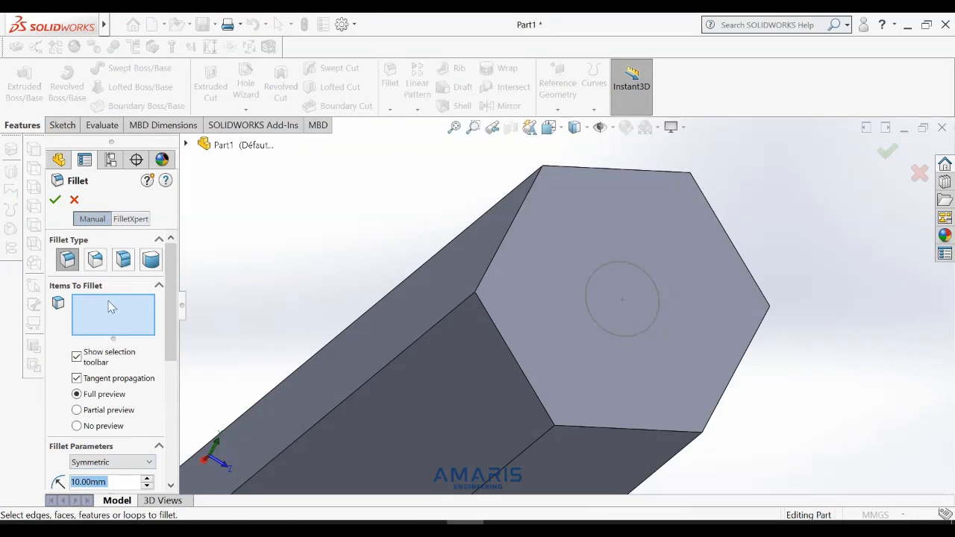
{"action": "scroll", "coordinate": [166, 301], "scroll_direction": "down", "scroll_amount": 3}
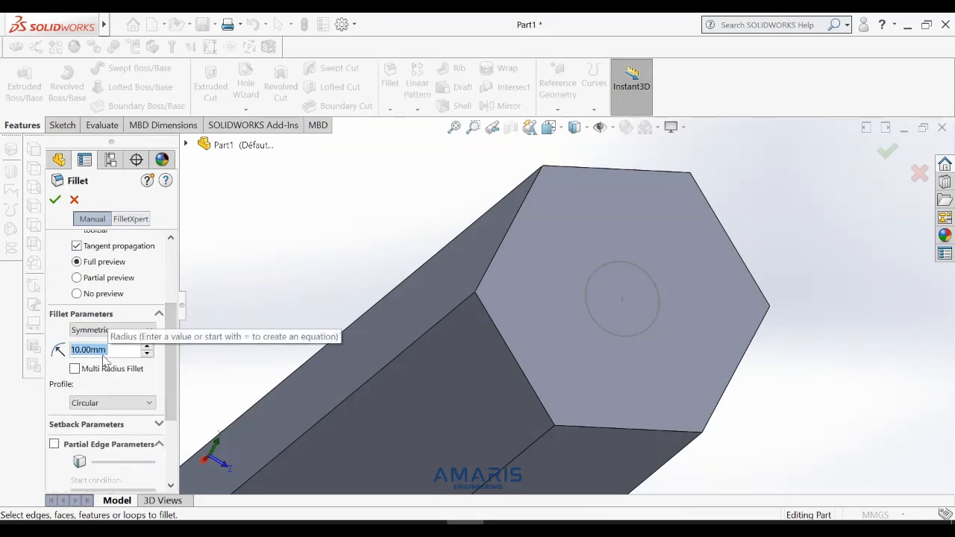
{"action": "type", "text": "0.5"}
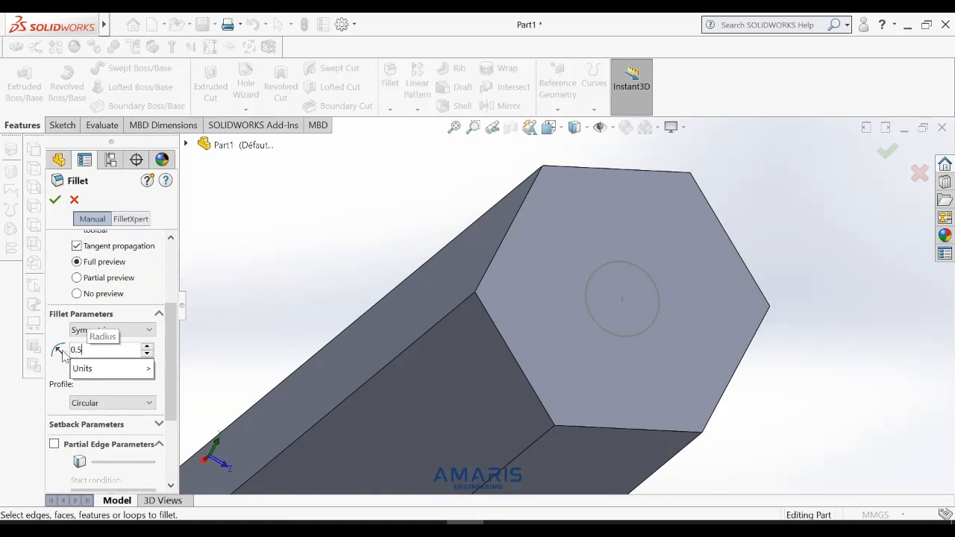
{"action": "key", "text": "Return"}
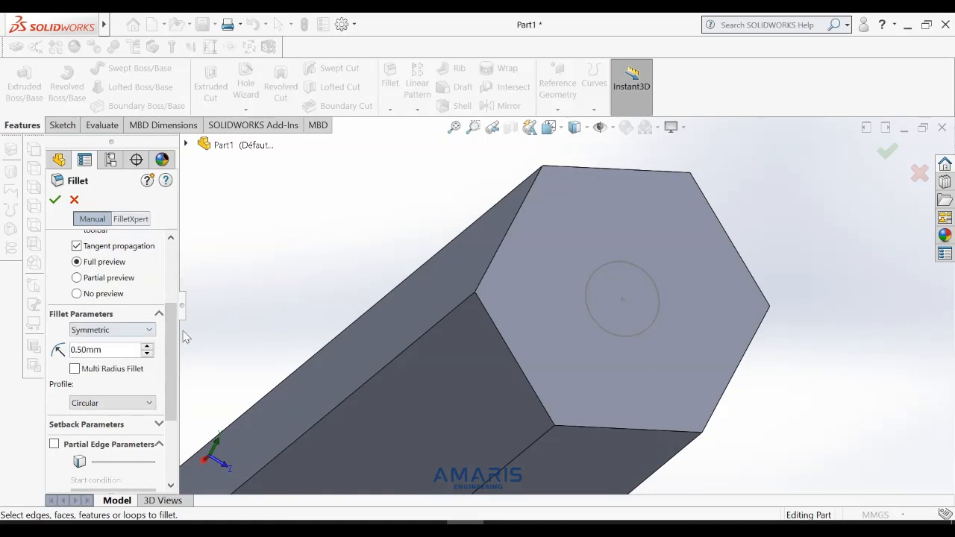
{"action": "left_click", "coordinate": [409, 348]}
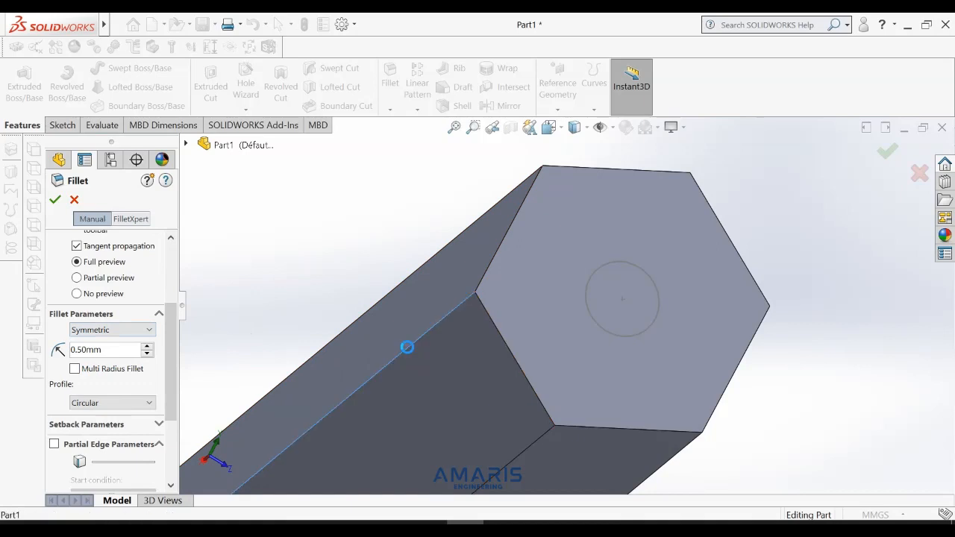
{"action": "left_click", "coordinate": [464, 236]}
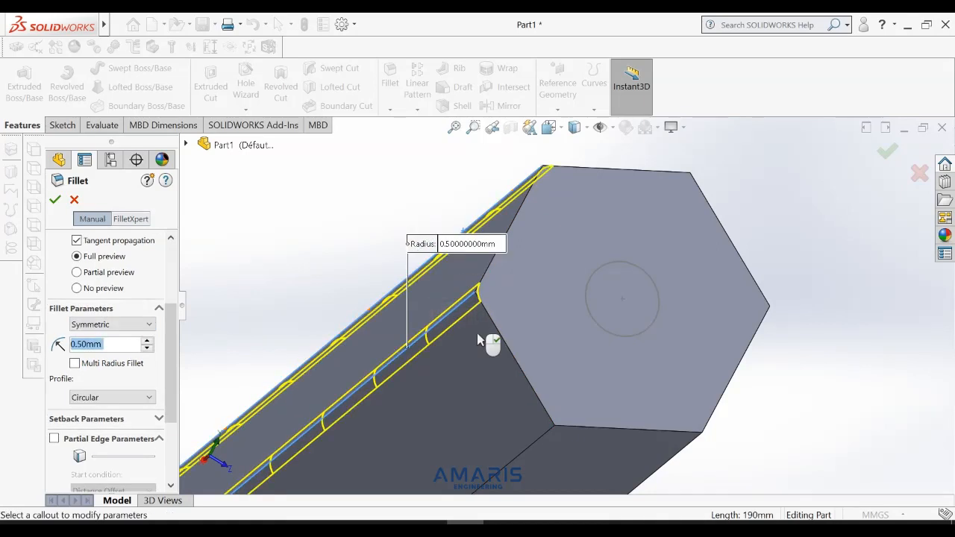
{"action": "left_click", "coordinate": [531, 455]}
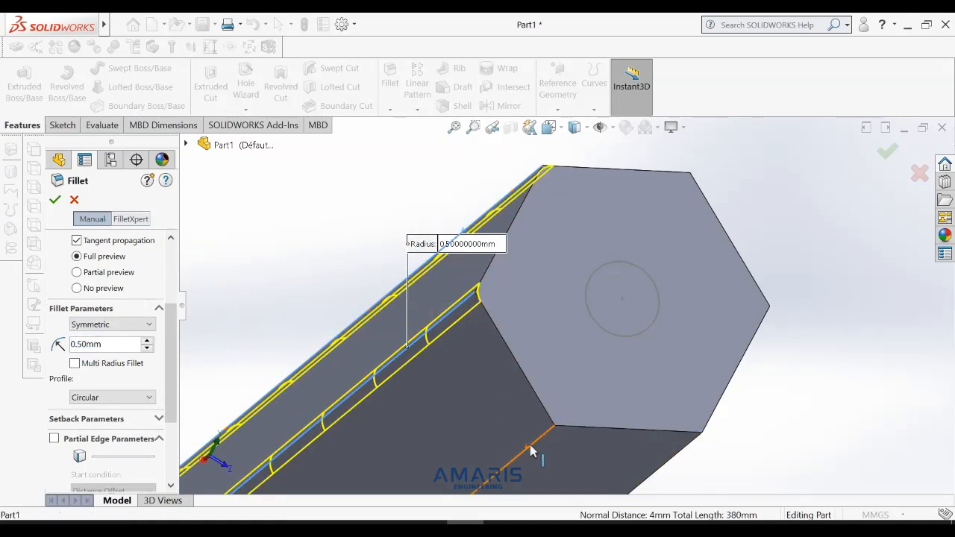
{"action": "left_click", "coordinate": [686, 456]}
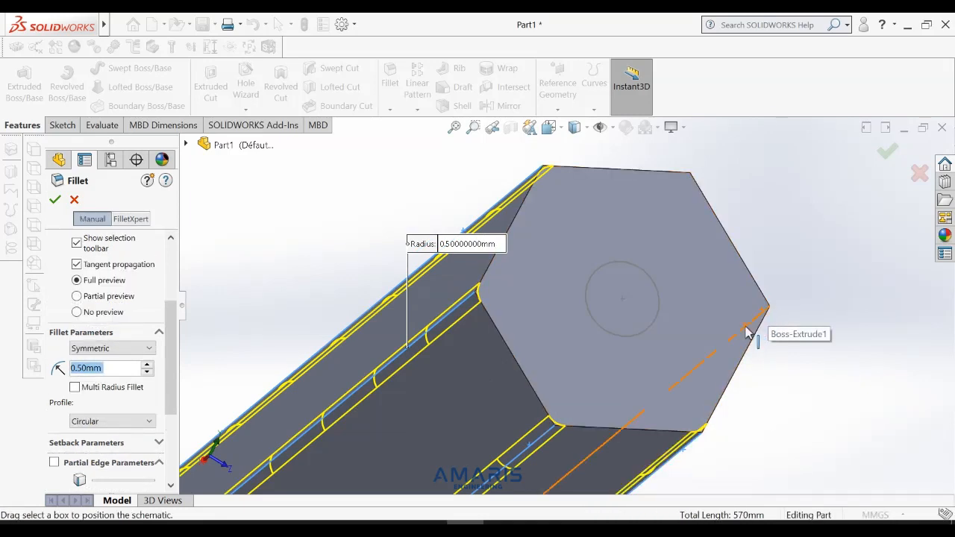
{"action": "left_click", "coordinate": [736, 304]}
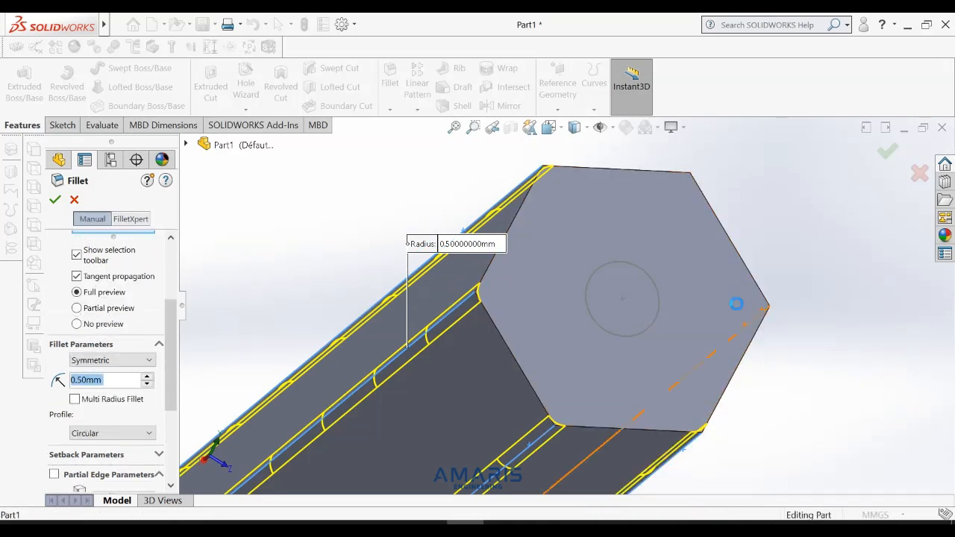
{"action": "left_click", "coordinate": [686, 184]}
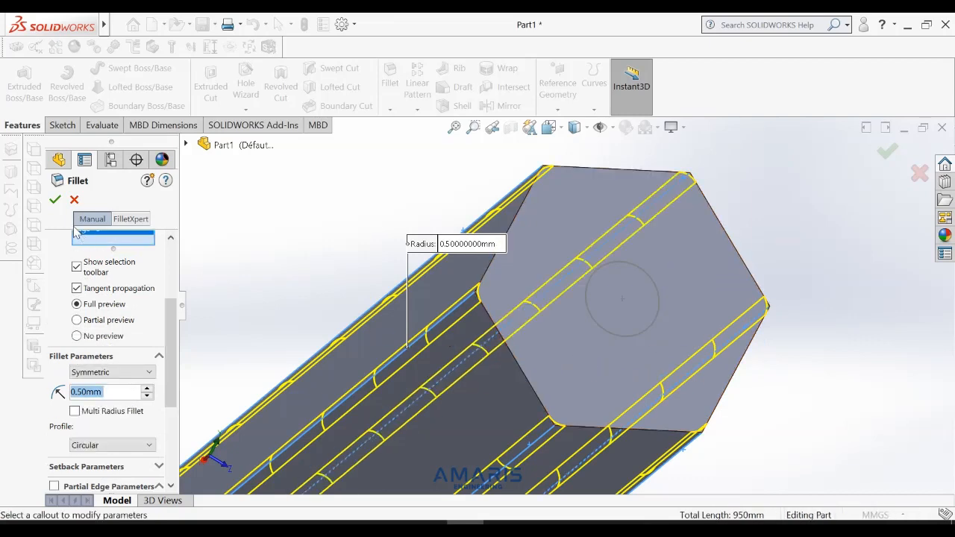
{"action": "left_click", "coordinate": [55, 200]}
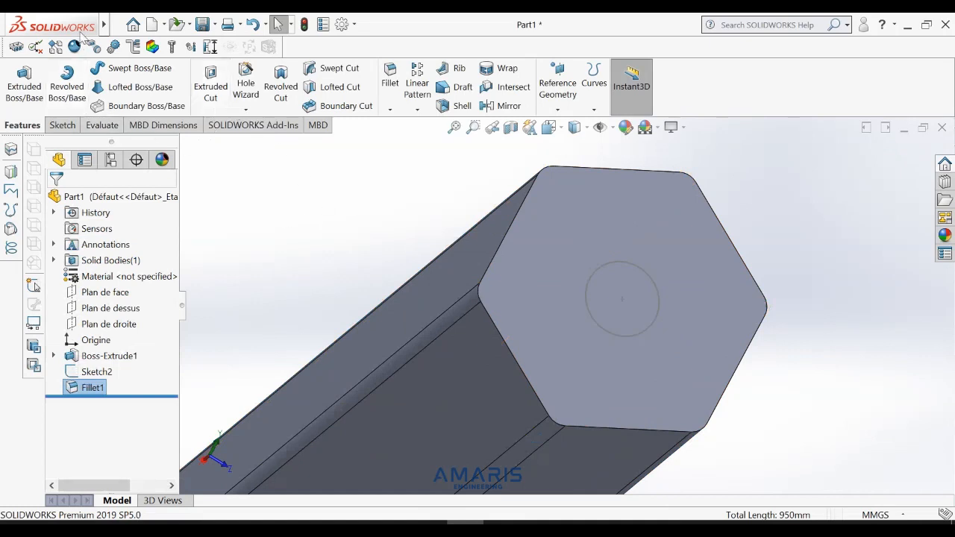
Step: Split the bar using the end-face circle sketch as the trim tool, keeping both the core and the outer hexagonal body
{"action": "mouse_move", "coordinate": [84, 32]}
{"action": "left_click", "coordinate": [191, 24]}
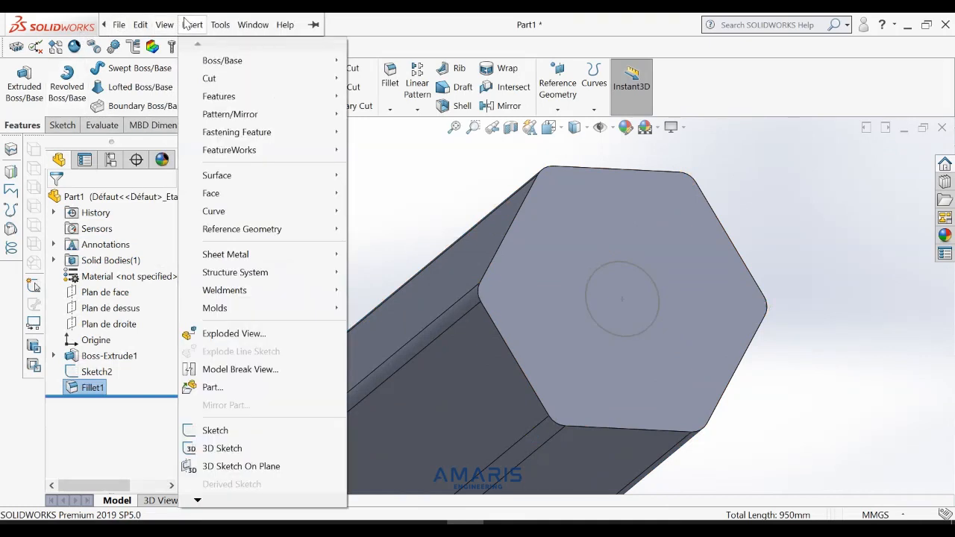
{"action": "mouse_move", "coordinate": [241, 102]}
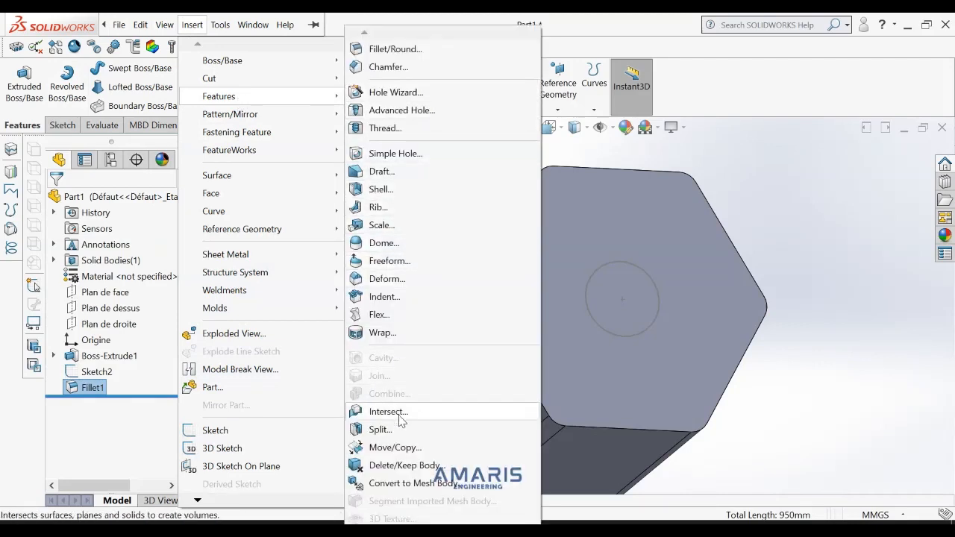
{"action": "left_click", "coordinate": [380, 429]}
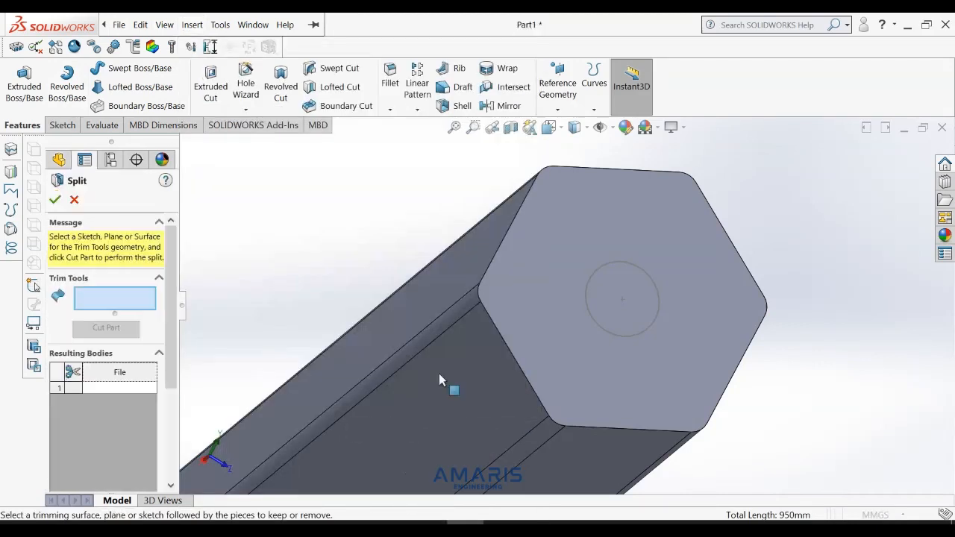
{"action": "left_click", "coordinate": [592, 314]}
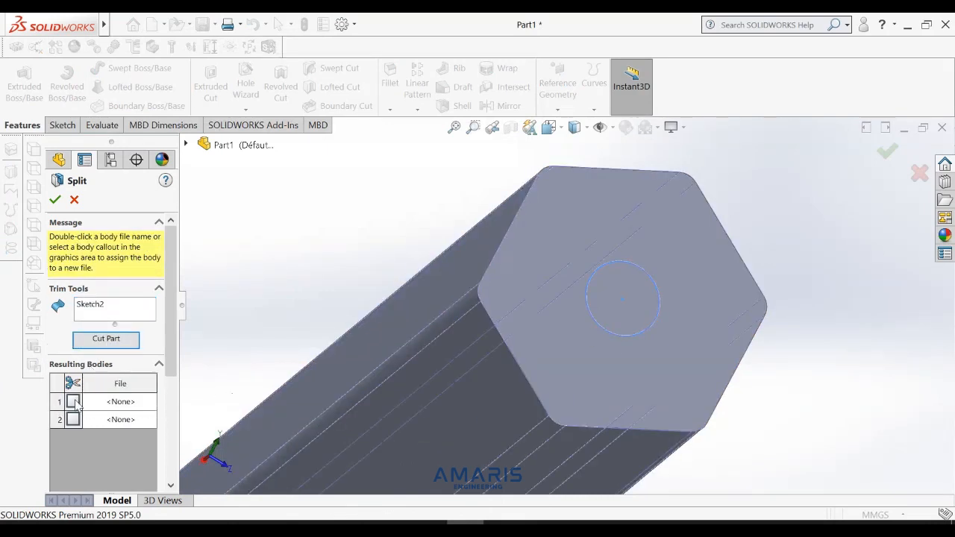
{"action": "left_click", "coordinate": [73, 401]}
{"action": "left_click", "coordinate": [73, 419]}
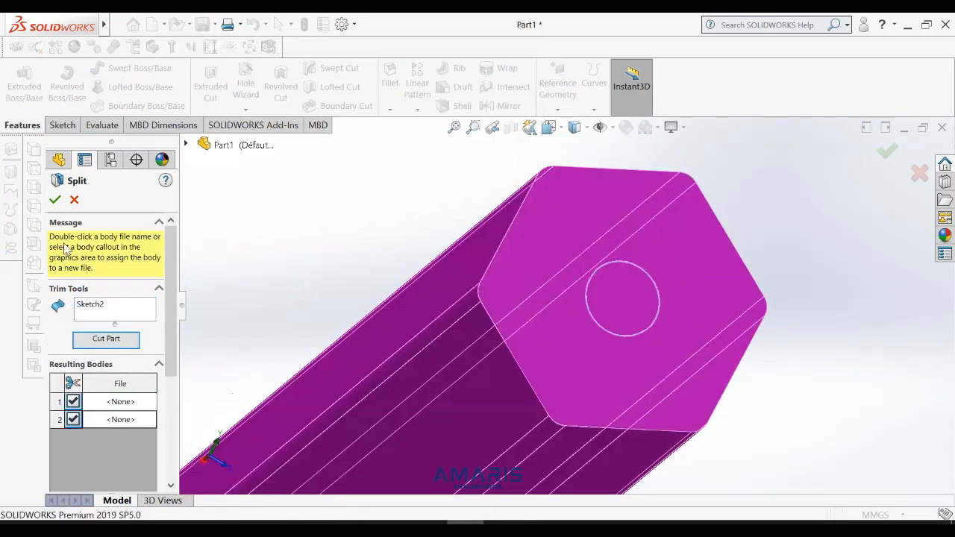
{"action": "left_click", "coordinate": [55, 200]}
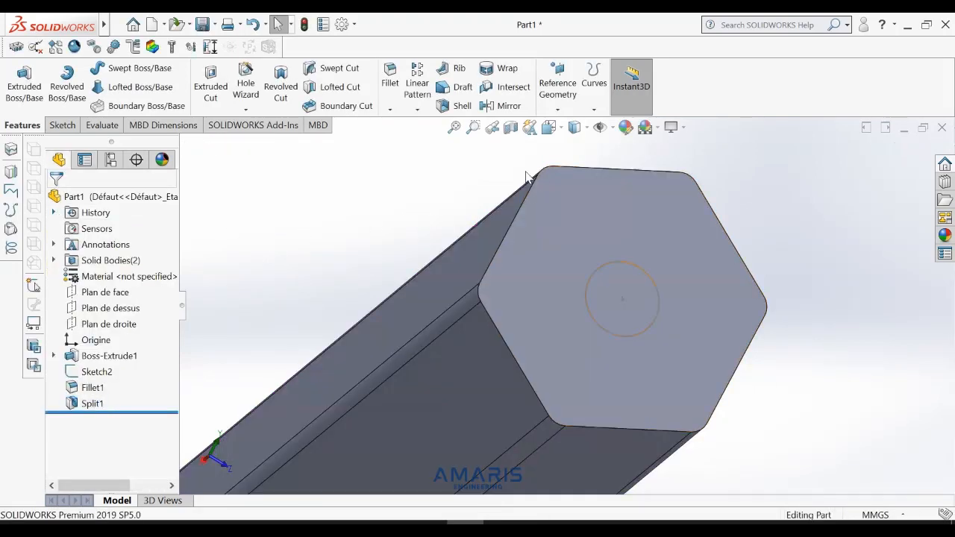
{"action": "left_click", "coordinate": [454, 127]}
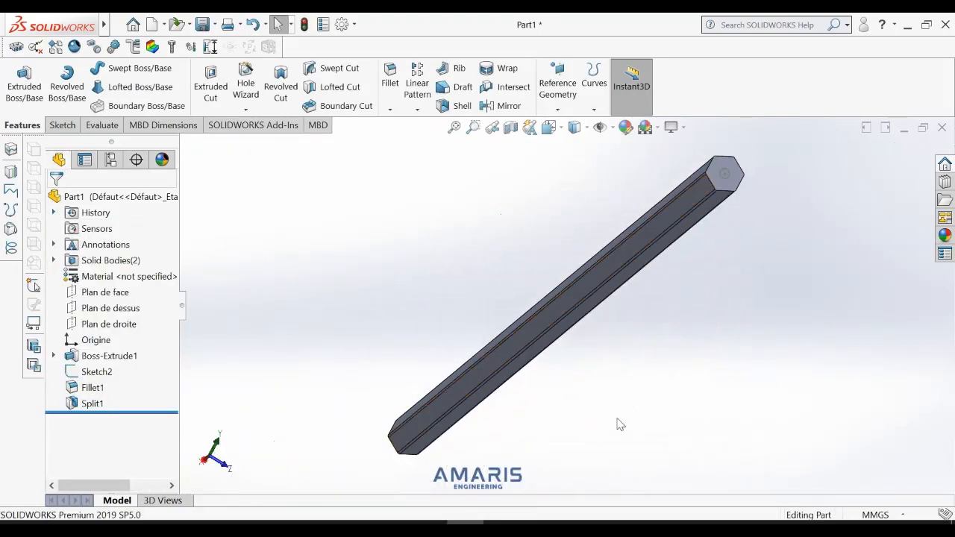
{"action": "right_click", "coordinate": [438, 311]}
{"action": "left_click", "coordinate": [468, 352]}
{"action": "right_click", "coordinate": [438, 309]}
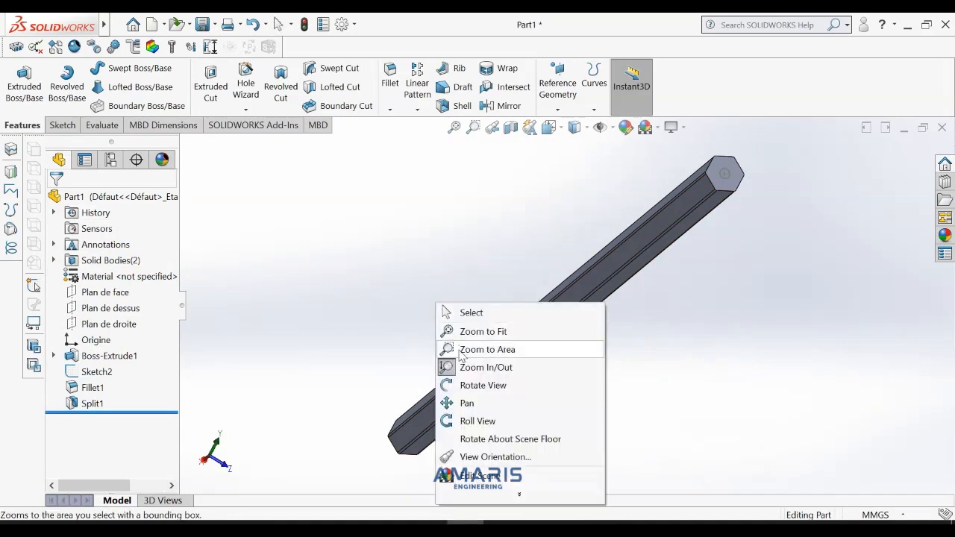
{"action": "left_click", "coordinate": [456, 383]}
{"action": "left_click_drag", "start_coordinate": [441, 362], "coordinate": [507, 358]}
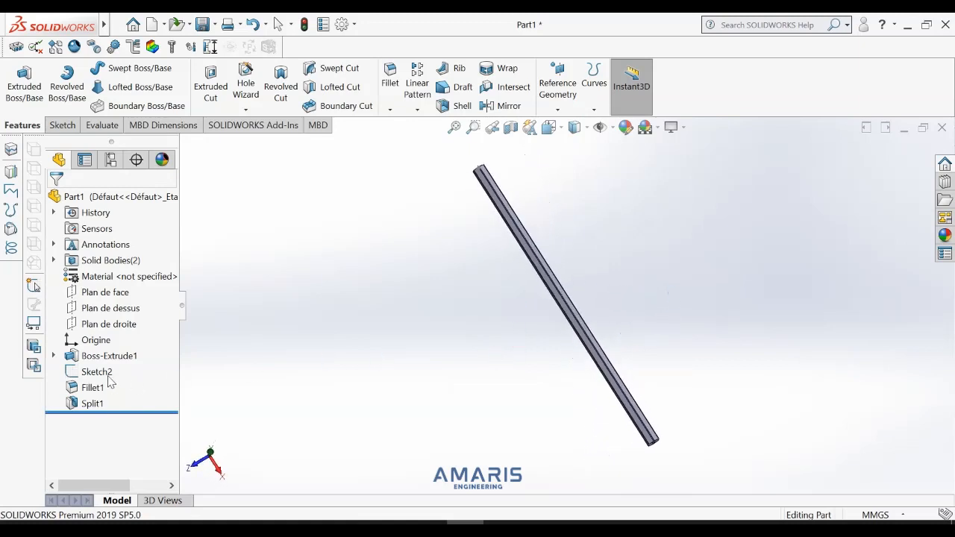
Step: On Plan de dessus viewed face-on, sketch a slanted line from the origin across the bar's lower edge, ending about 18 mm along its length
{"action": "left_click", "coordinate": [110, 308]}
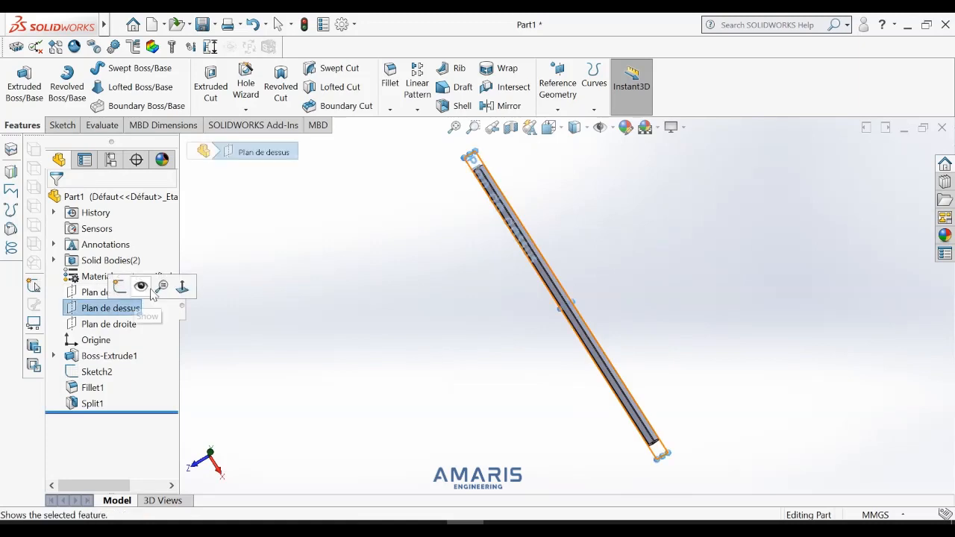
{"action": "left_click", "coordinate": [182, 286]}
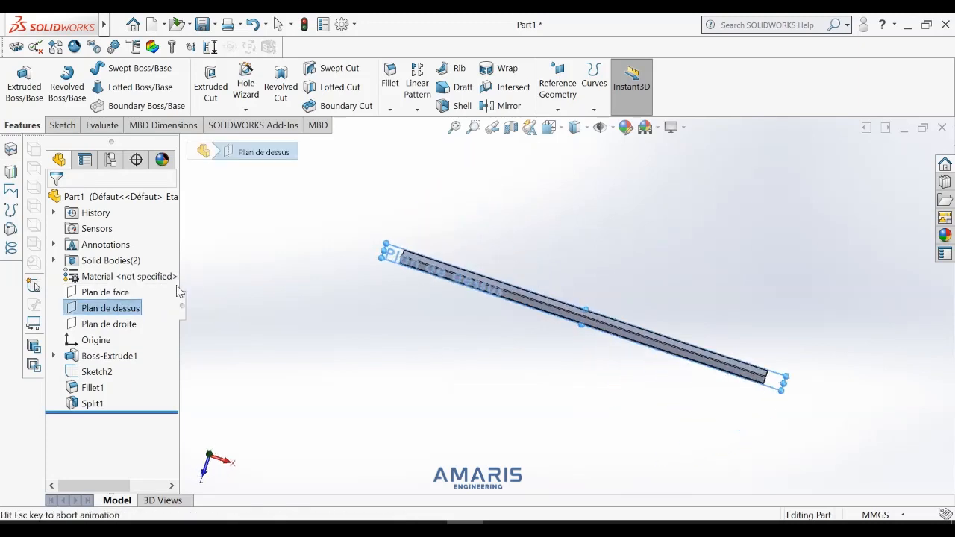
{"action": "left_click", "coordinate": [89, 340]}
{"action": "scroll", "coordinate": [341, 311], "scroll_direction": "down", "scroll_amount": 6}
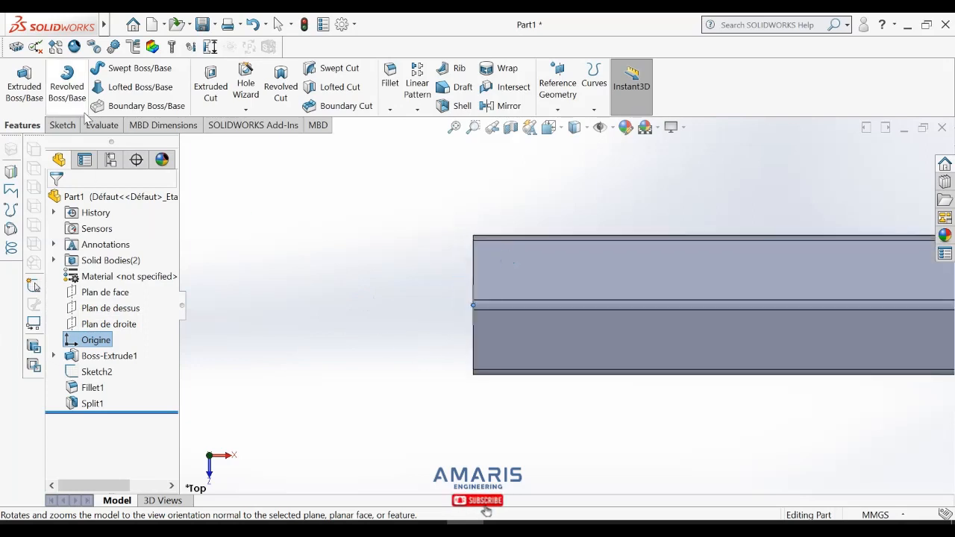
{"action": "left_click", "coordinate": [64, 126]}
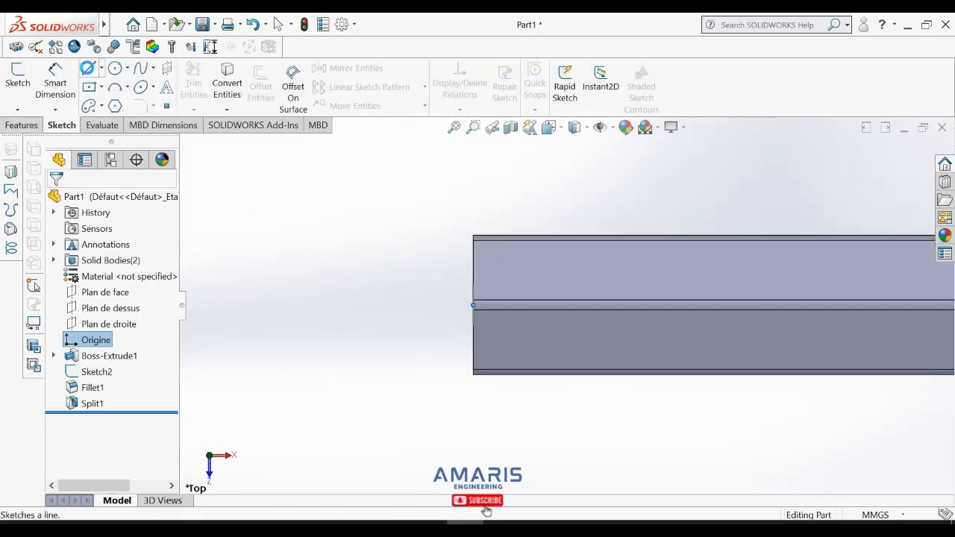
{"action": "left_click", "coordinate": [89, 68]}
{"action": "left_click", "coordinate": [54, 200]}
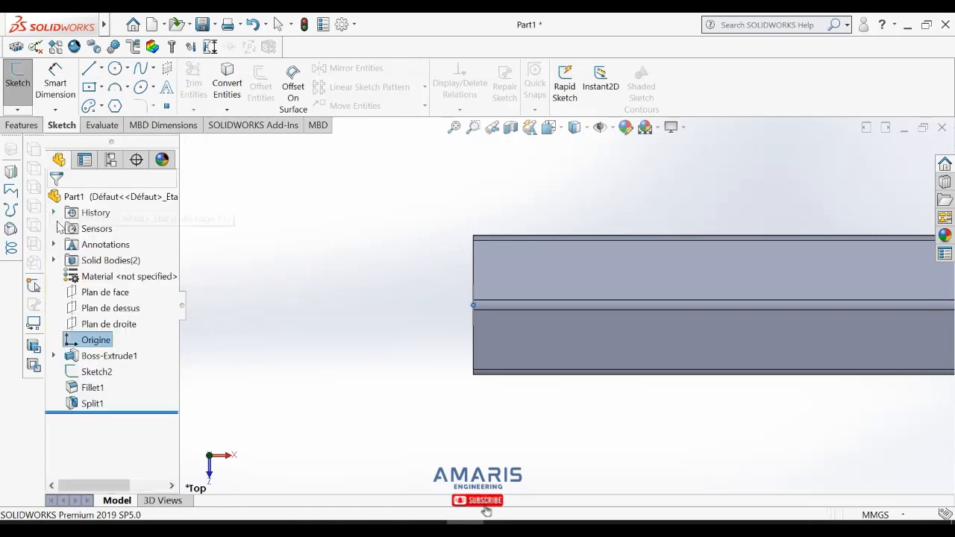
{"action": "left_click", "coordinate": [112, 308]}
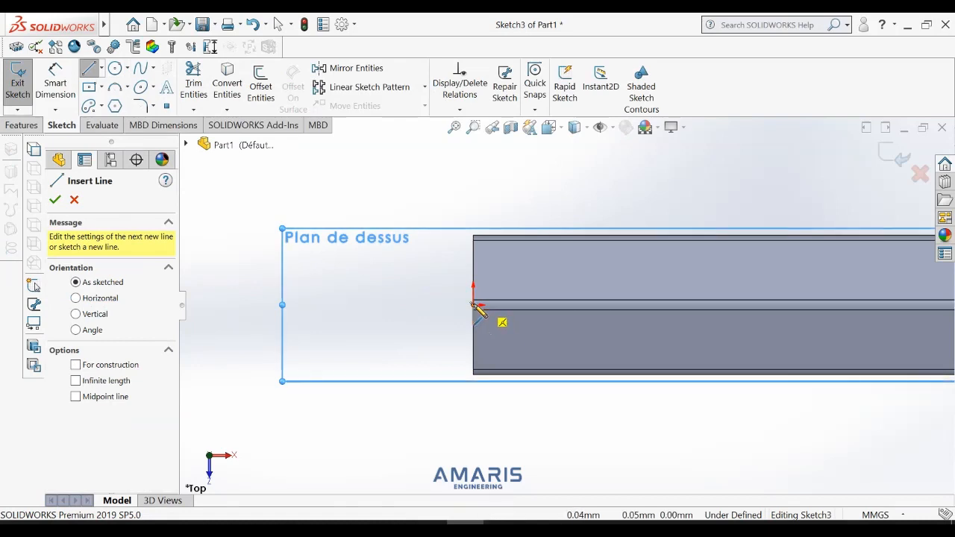
{"action": "left_click", "coordinate": [474, 305]}
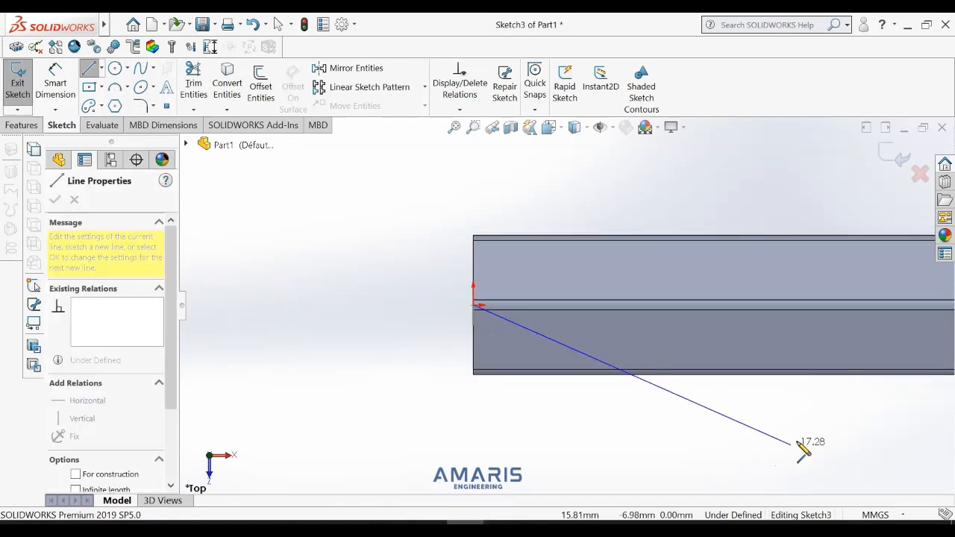
{"action": "left_click", "coordinate": [845, 416]}
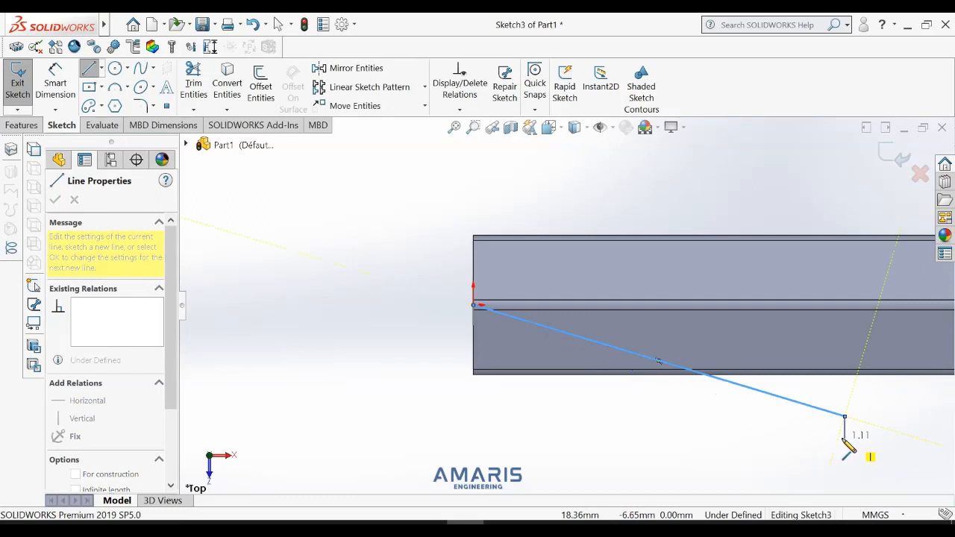
{"action": "key", "text": "Escape"}
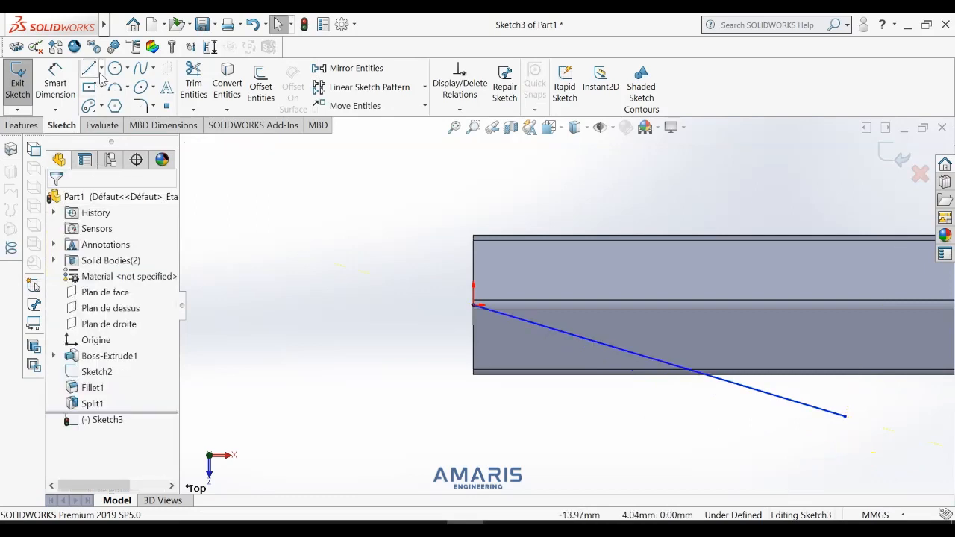
Step: Sketch a horizontal construction centerline from the origin along the bar's axis
{"action": "left_click", "coordinate": [101, 68]}
{"action": "left_click", "coordinate": [94, 102]}
{"action": "scroll", "coordinate": [492, 346], "scroll_direction": "down", "scroll_amount": 2}
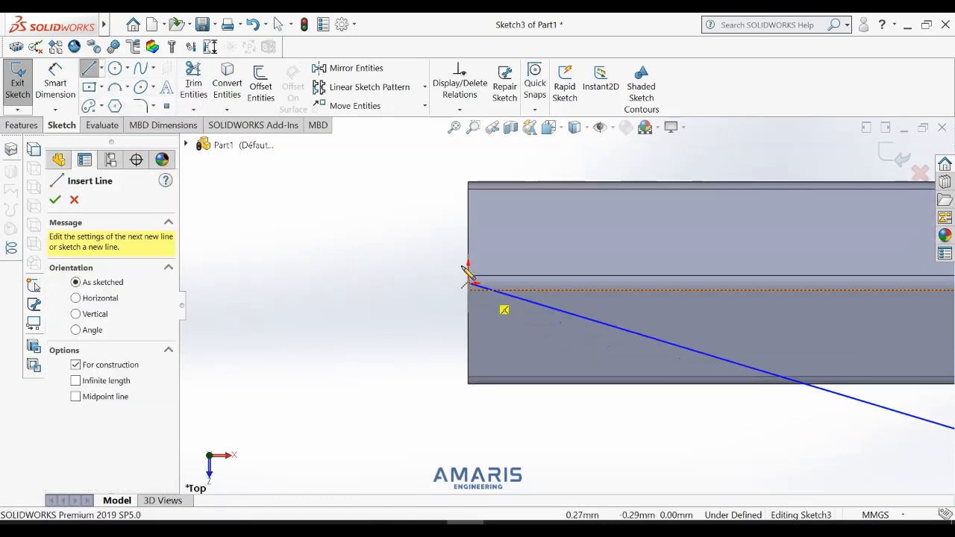
{"action": "scroll", "coordinate": [462, 266], "scroll_direction": "down", "scroll_amount": 2}
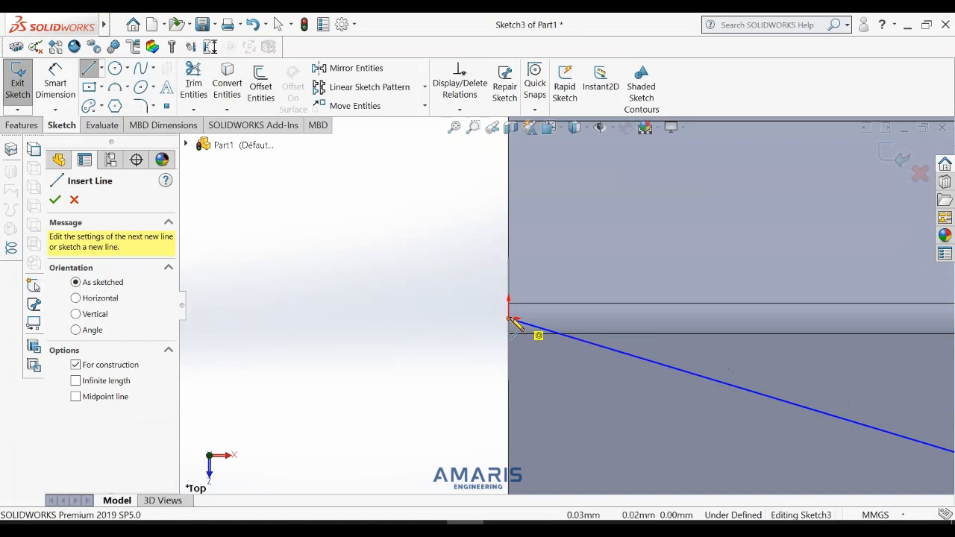
{"action": "left_click", "coordinate": [512, 323]}
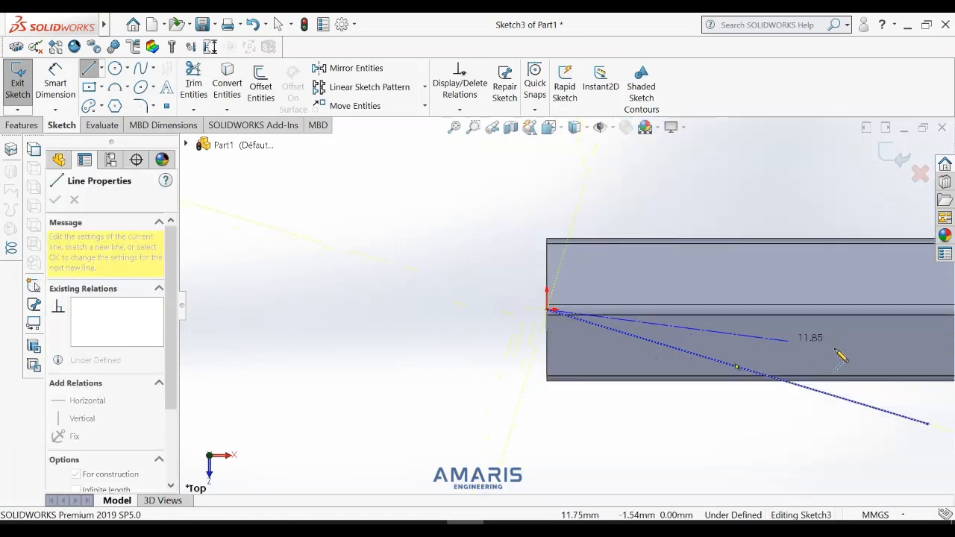
{"action": "scroll", "coordinate": [841, 353], "scroll_direction": "down", "scroll_amount": 2}
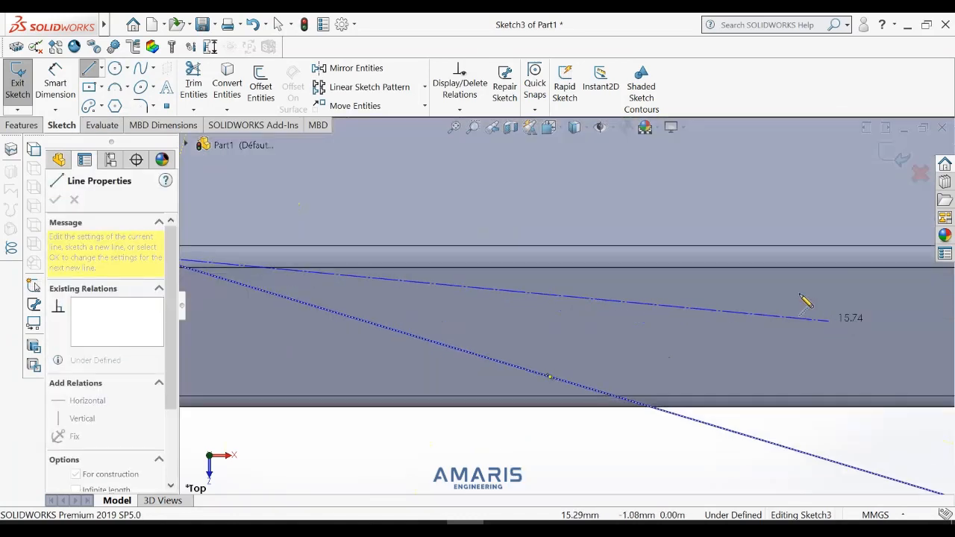
{"action": "left_click", "coordinate": [742, 261]}
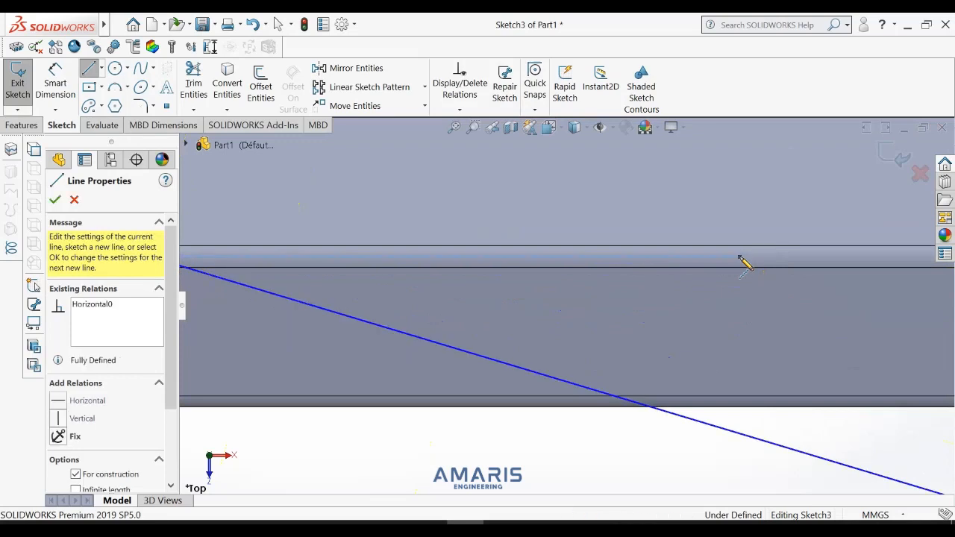
Step: Add a Fix relation to the horizontal construction centerline along the bar's axis
{"action": "key", "text": "Escape"}
{"action": "left_click", "coordinate": [701, 260]}
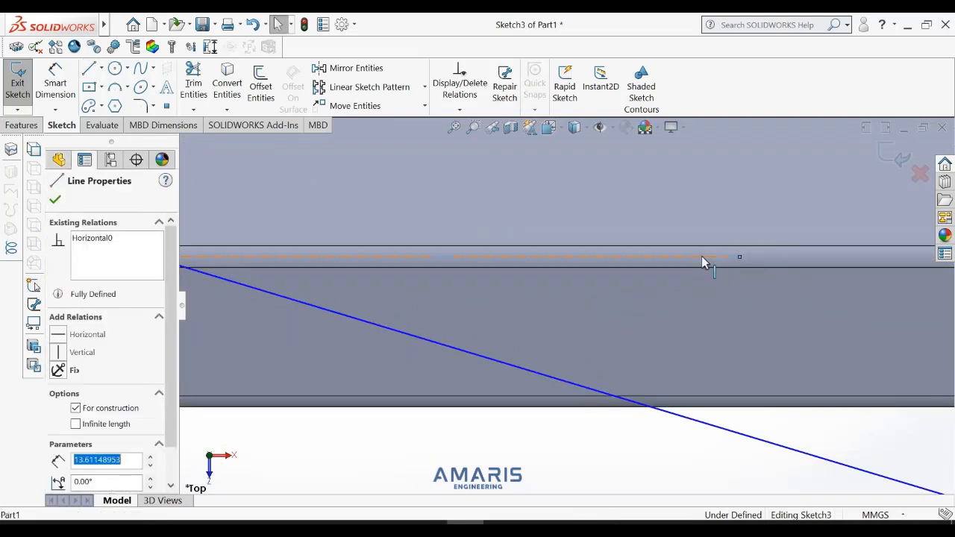
{"action": "right_click", "coordinate": [701, 261]}
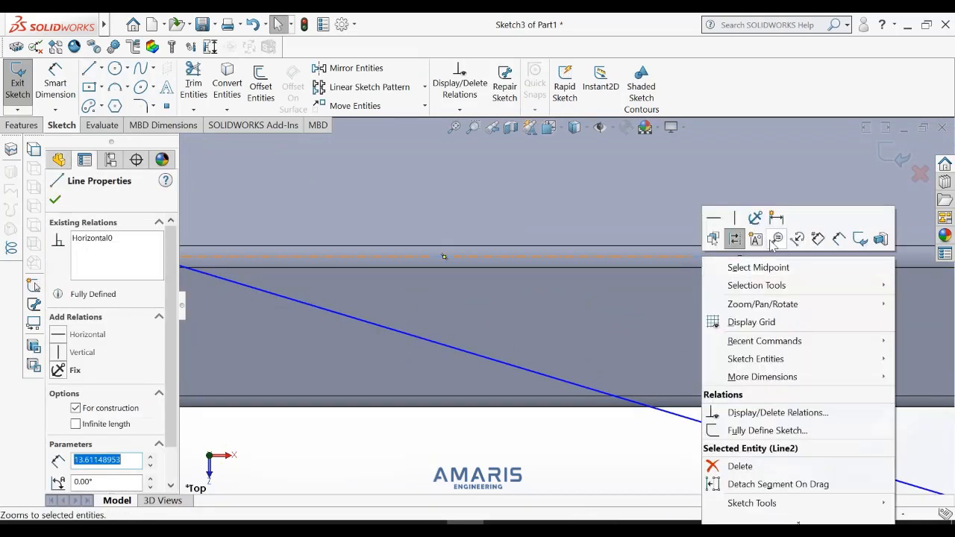
{"action": "left_click", "coordinate": [58, 373]}
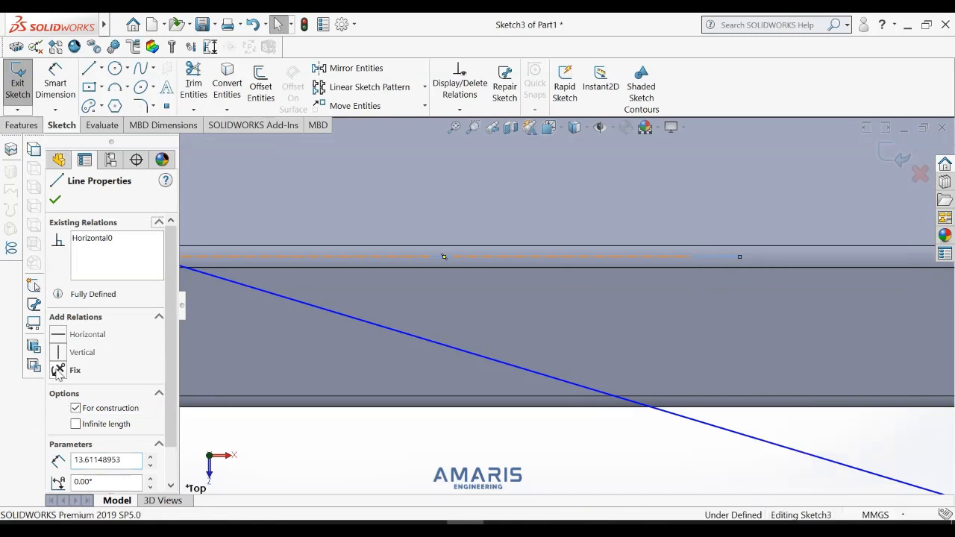
{"action": "left_click", "coordinate": [57, 199]}
{"action": "key", "text": "z"}
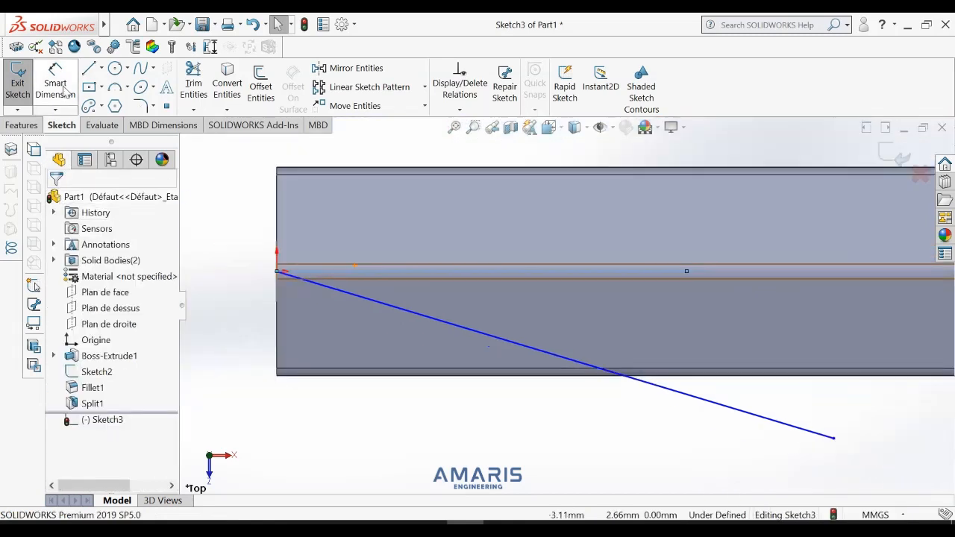
Step: Dimension the angle between the centerline and the slanted line and set it to 11°
{"action": "left_click", "coordinate": [66, 90]}
{"action": "left_click", "coordinate": [474, 273]}
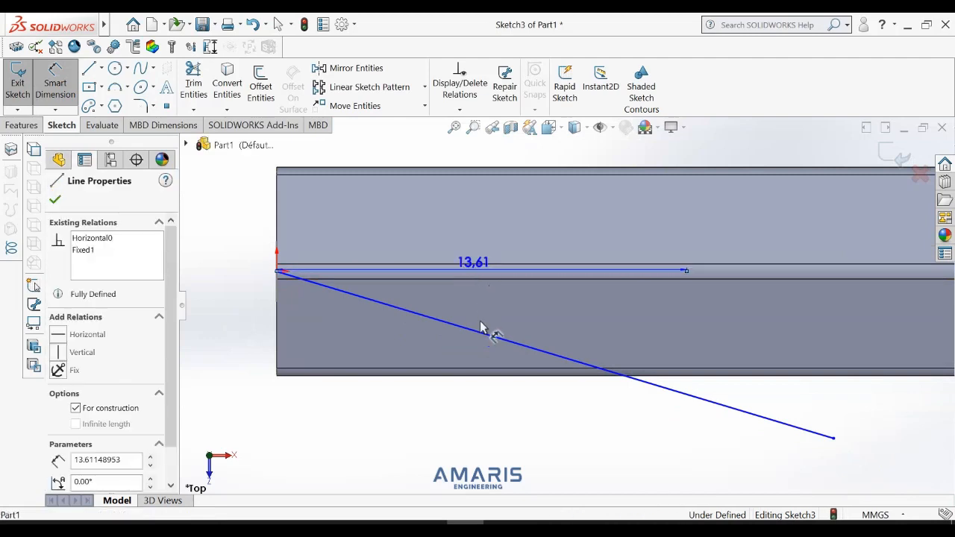
{"action": "left_click", "coordinate": [495, 336]}
{"action": "left_click", "coordinate": [531, 319]}
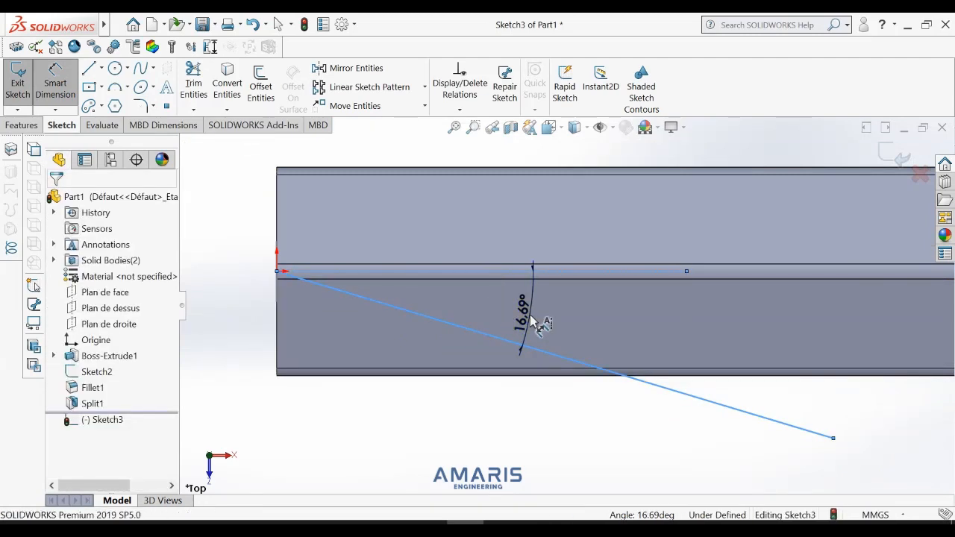
{"action": "type", "text": "11"}
{"action": "left_click", "coordinate": [469, 296]}
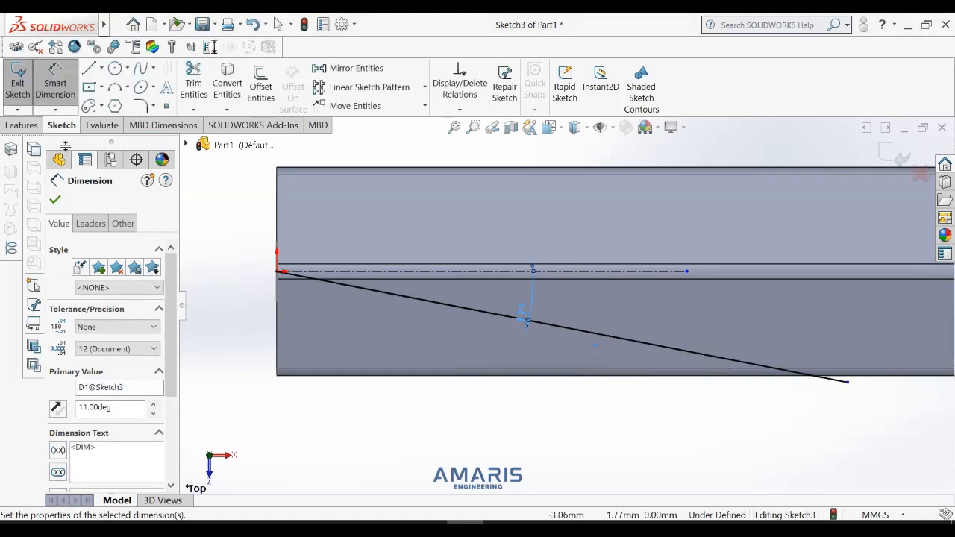
{"action": "left_click", "coordinate": [56, 200]}
Step: Close the taper profile with a horizontal line about 20 mm long from the slanted line's outer end, a vertical line to axis height, and a line to the origin
{"action": "left_click", "coordinate": [90, 71]}
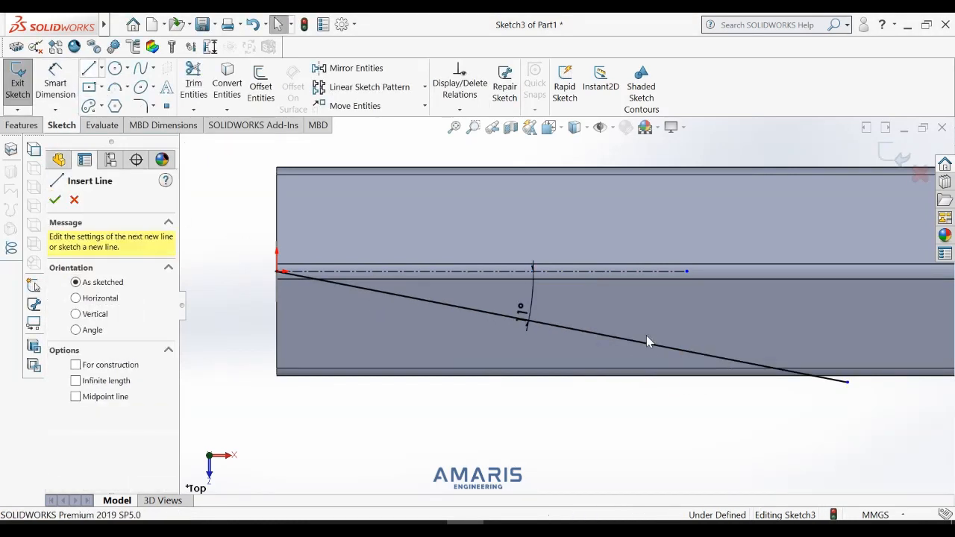
{"action": "left_click", "coordinate": [847, 383]}
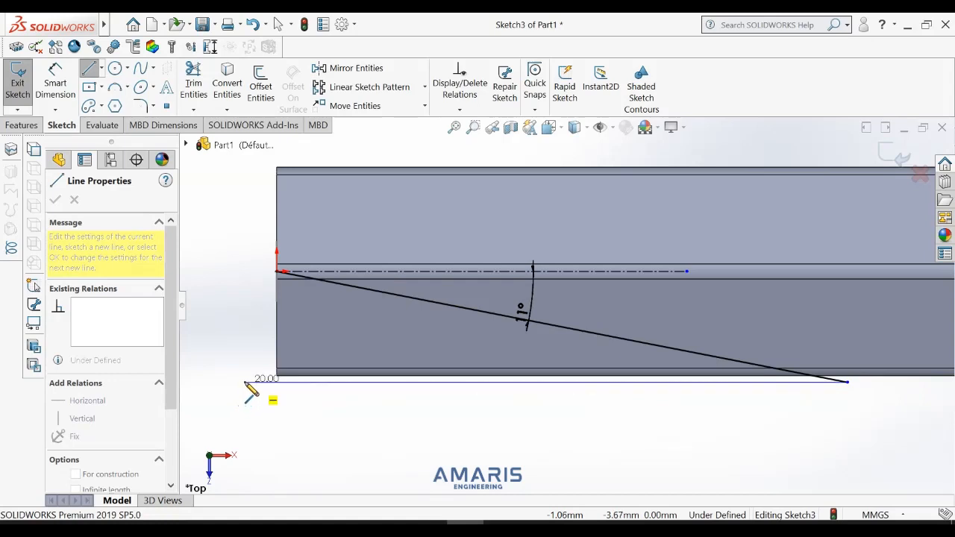
{"action": "left_click", "coordinate": [245, 383]}
{"action": "scroll", "coordinate": [246, 383], "scroll_direction": "up", "scroll_amount": 4}
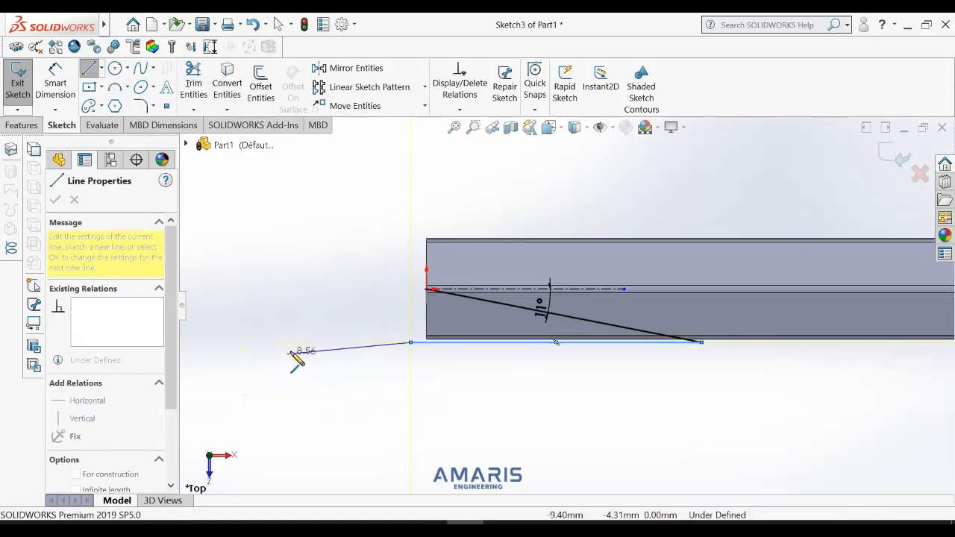
{"action": "scroll", "coordinate": [294, 353], "scroll_direction": "down", "scroll_amount": 3}
{"action": "scroll", "coordinate": [484, 270], "scroll_direction": "down", "scroll_amount": 4}
{"action": "scroll", "coordinate": [587, 217], "scroll_direction": "down", "scroll_amount": 1}
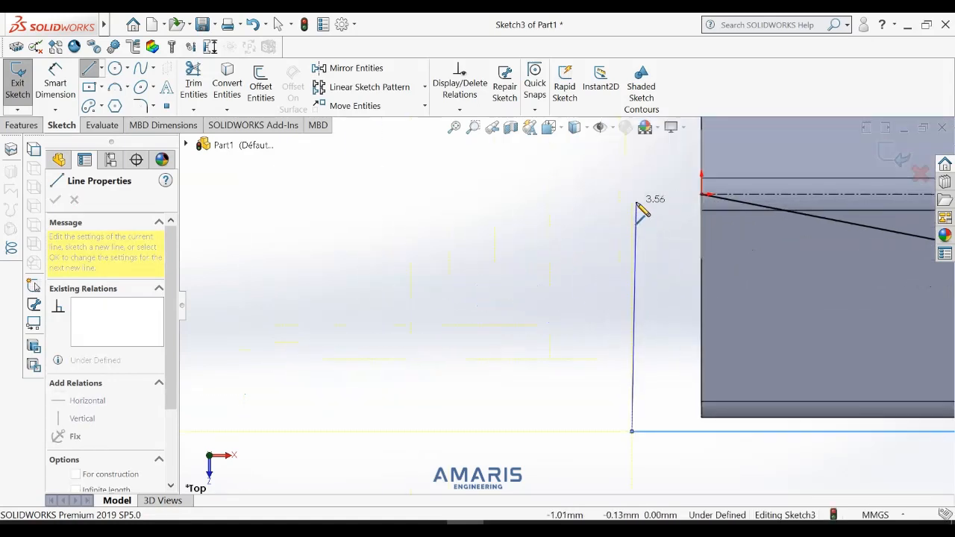
{"action": "left_click", "coordinate": [631, 195]}
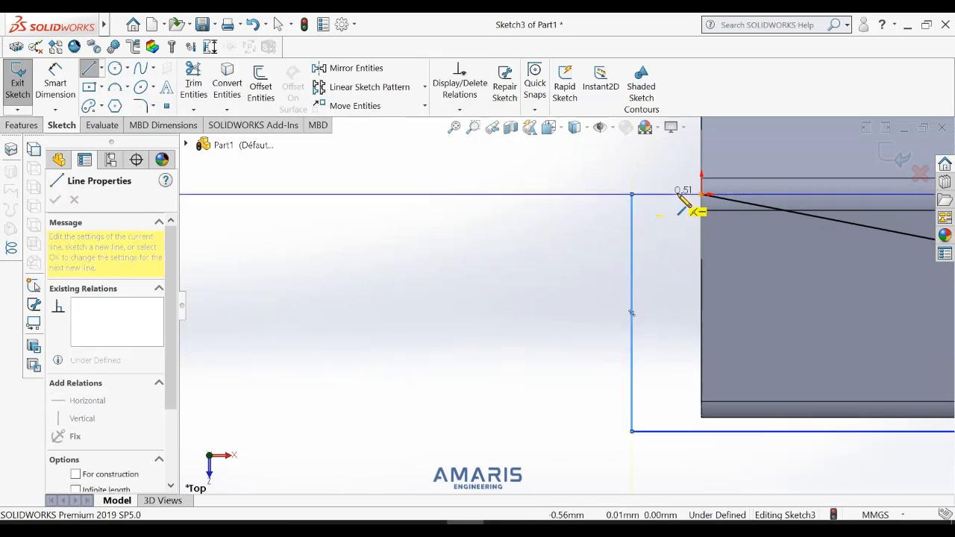
{"action": "left_click", "coordinate": [701, 195]}
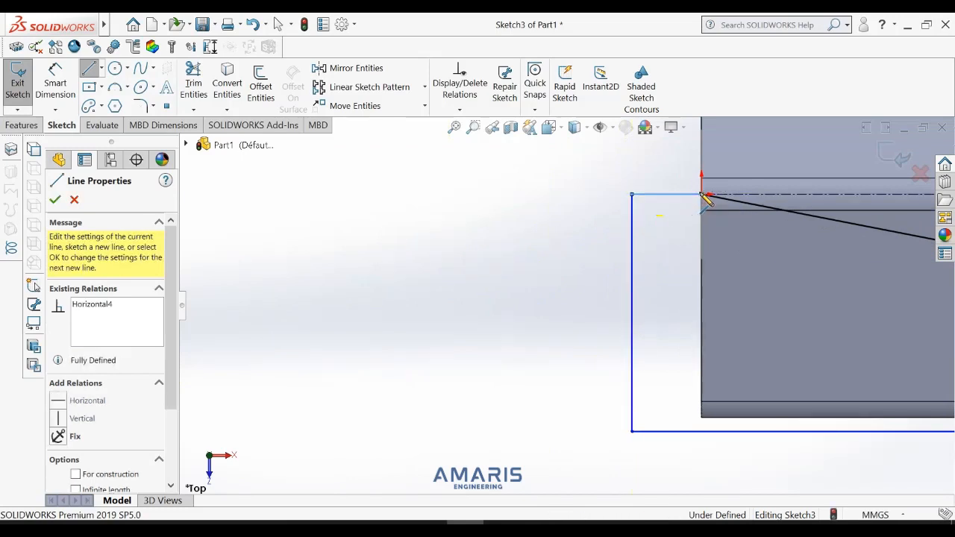
{"action": "key", "text": "Escape"}
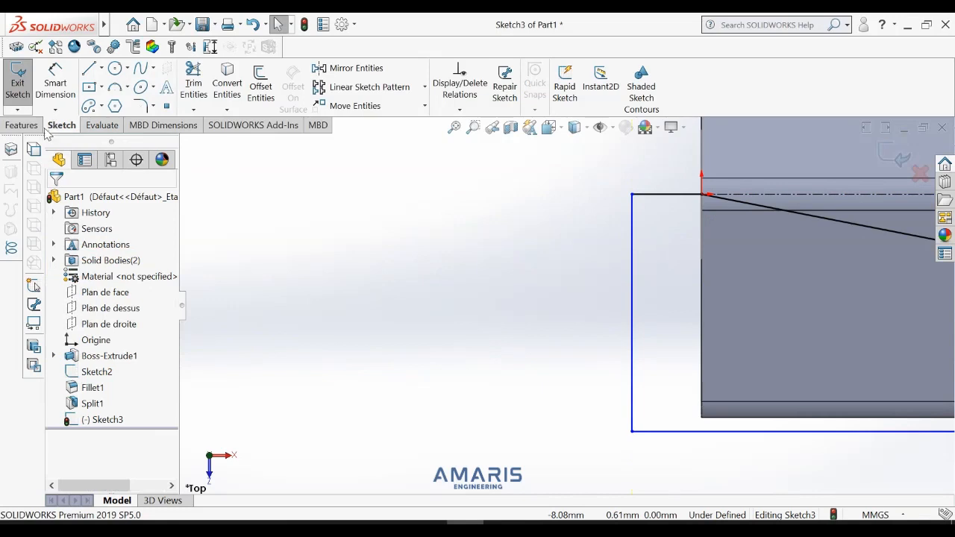
Step: Create a 360° revolved cut from the taper profile about the construction centerline
{"action": "left_click", "coordinate": [33, 131]}
{"action": "left_click", "coordinate": [293, 87]}
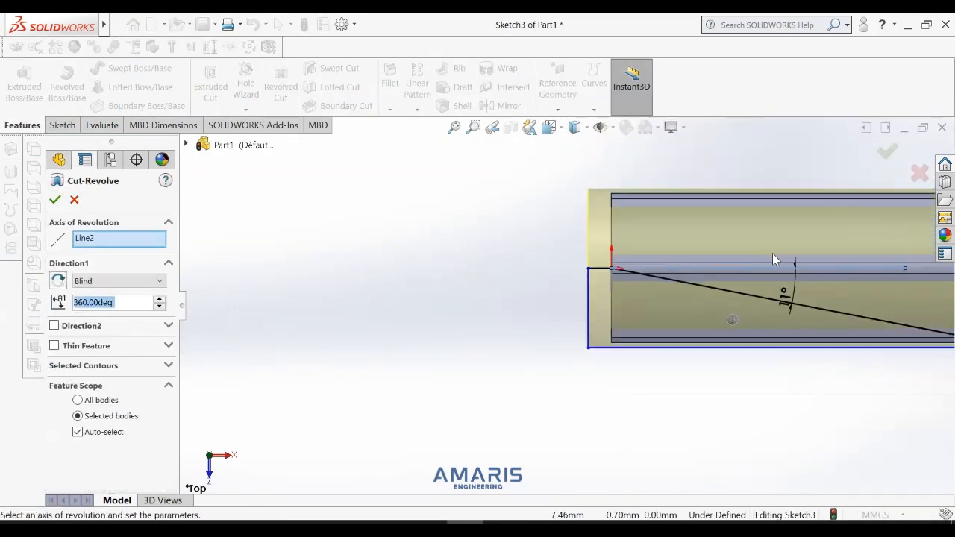
{"action": "left_click", "coordinate": [55, 199]}
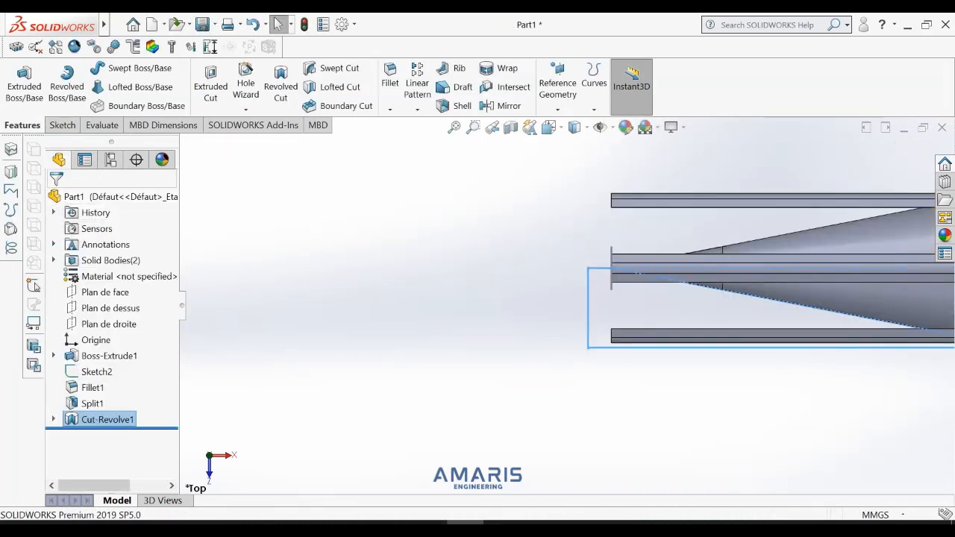
Step: Edit the revolved cut's sketch and trim away the long horizontal line and the vertical line beyond the bar's end
{"action": "left_click", "coordinate": [53, 420]}
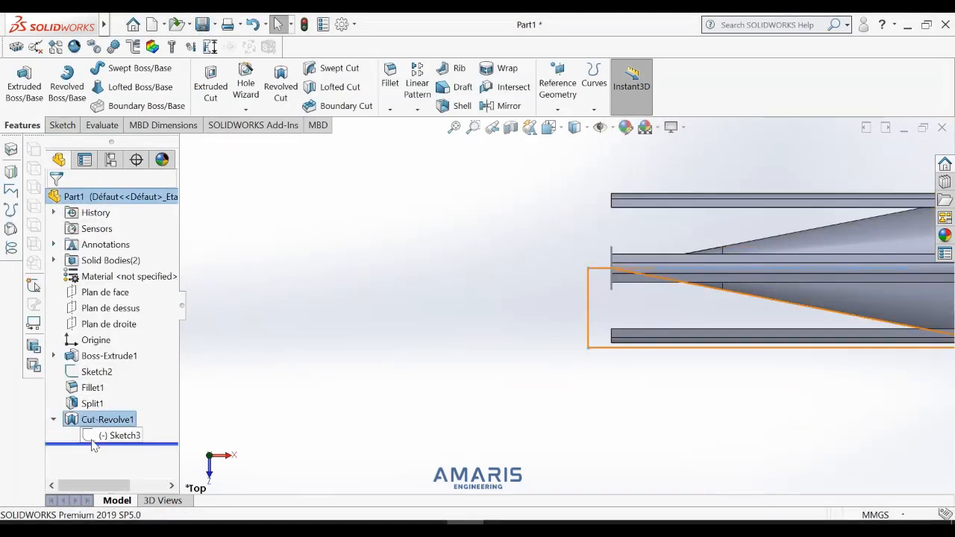
{"action": "left_click", "coordinate": [104, 435]}
{"action": "left_click", "coordinate": [102, 394]}
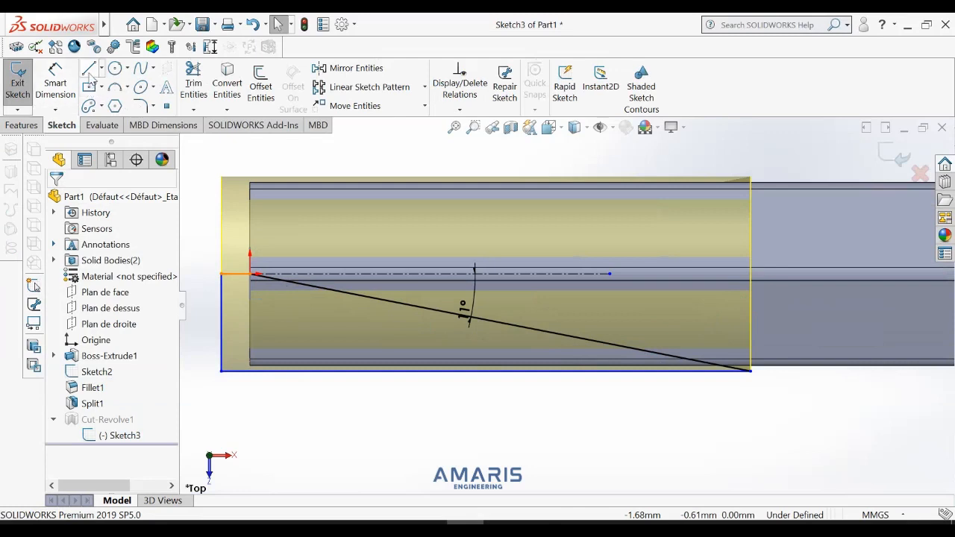
{"action": "left_click", "coordinate": [193, 78]}
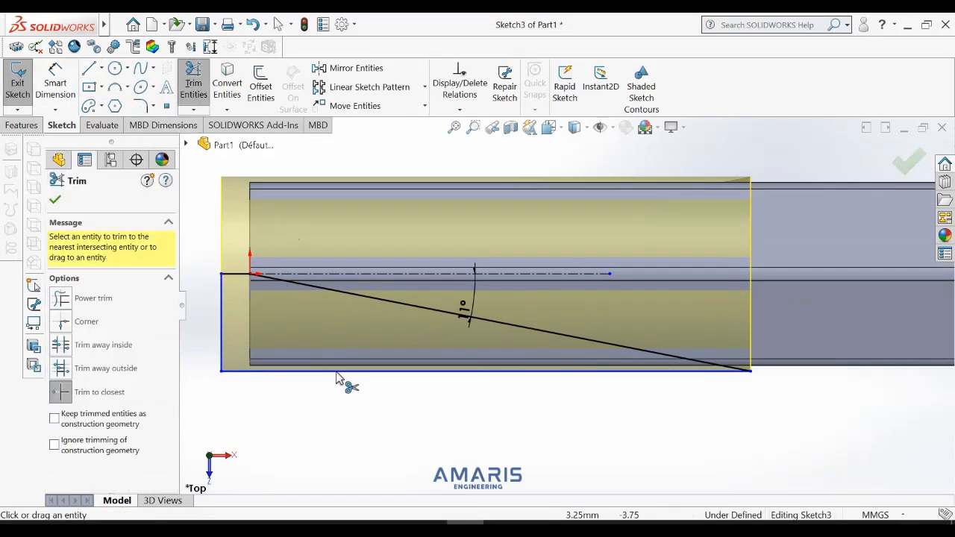
{"action": "left_click", "coordinate": [222, 332]}
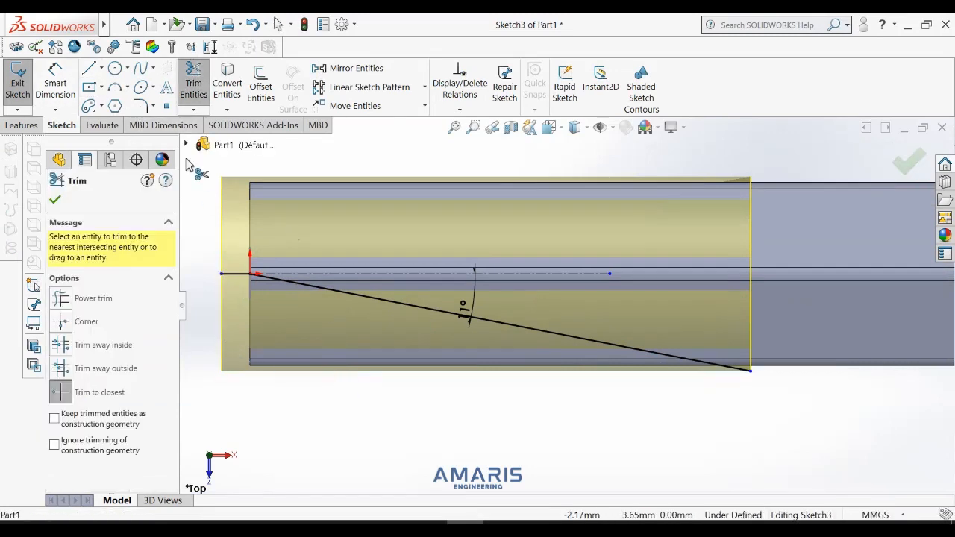
Step: Reclose the profile with a vertical line about 1.3 mm below the slanted line's end, a horizontal line, and a vertical line to the short axis segment, and exit the sketch
{"action": "left_click", "coordinate": [86, 71]}
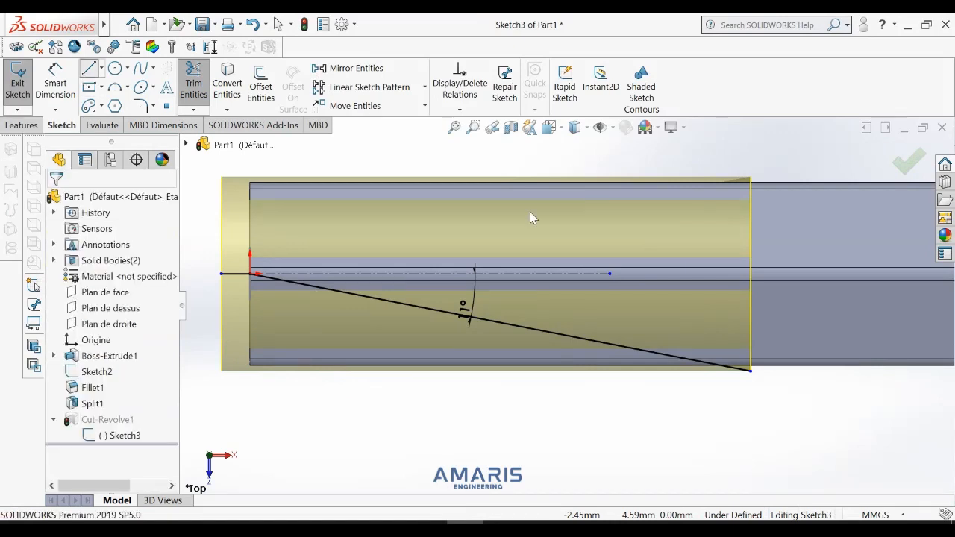
{"action": "left_click", "coordinate": [750, 371]}
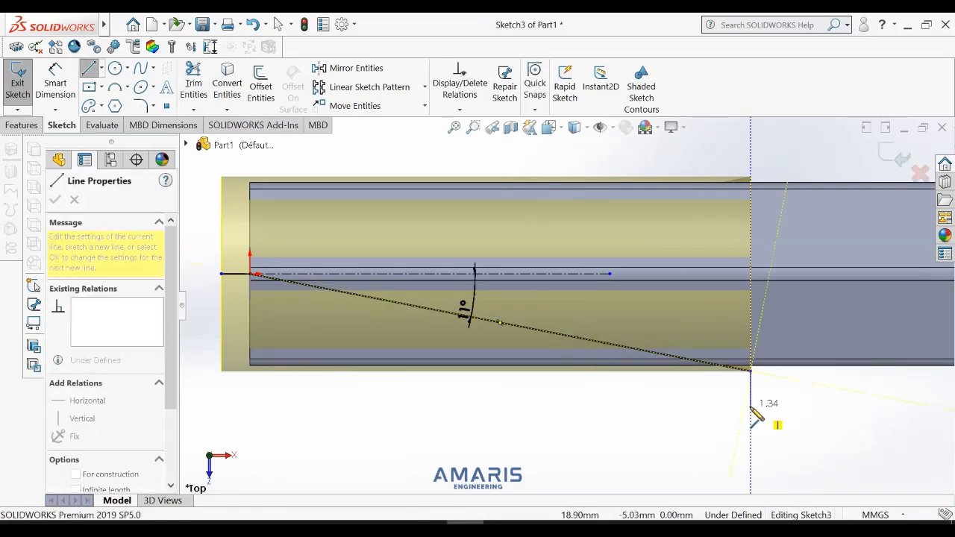
{"action": "left_click", "coordinate": [750, 407]}
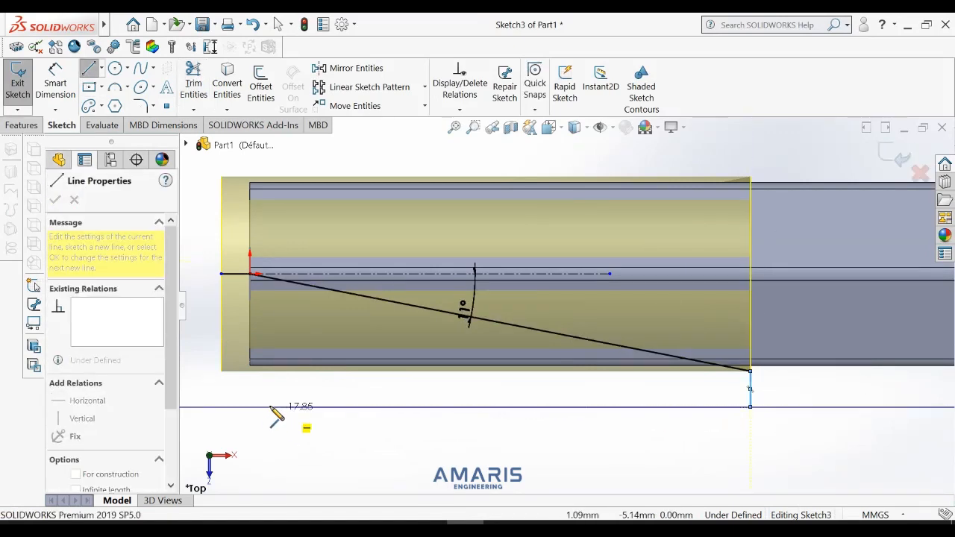
{"action": "left_click", "coordinate": [222, 407]}
{"action": "left_click", "coordinate": [221, 274]}
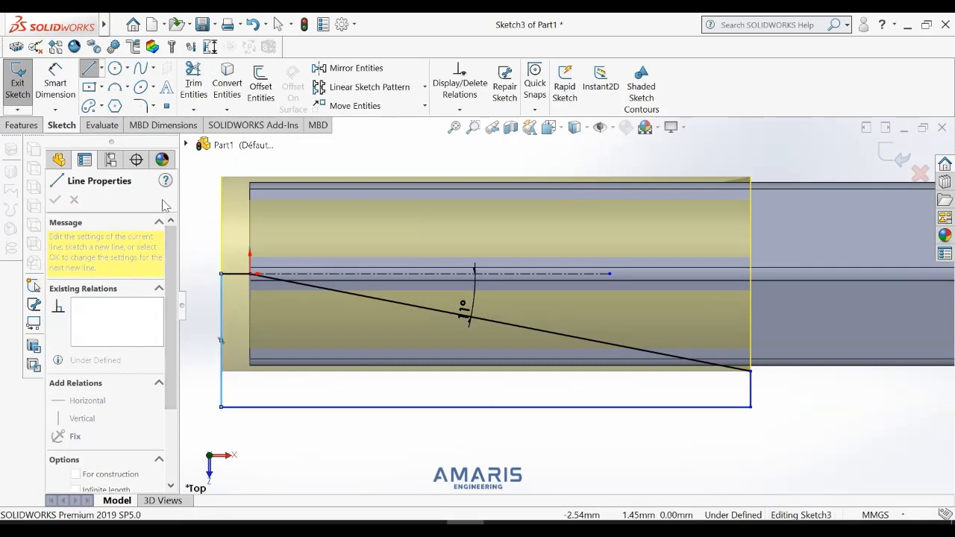
{"action": "key", "text": "Escape"}
{"action": "left_click", "coordinate": [17, 82]}
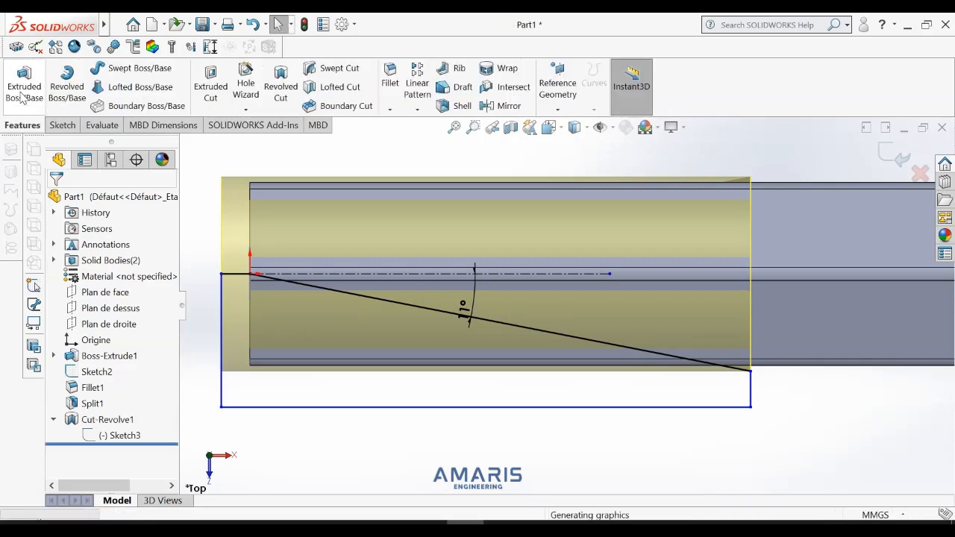
Step: Examine the sharpened conical tip and the blunt opposite end of the pencil from several angles
{"action": "scroll", "coordinate": [271, 297], "scroll_direction": "up", "scroll_amount": 2}
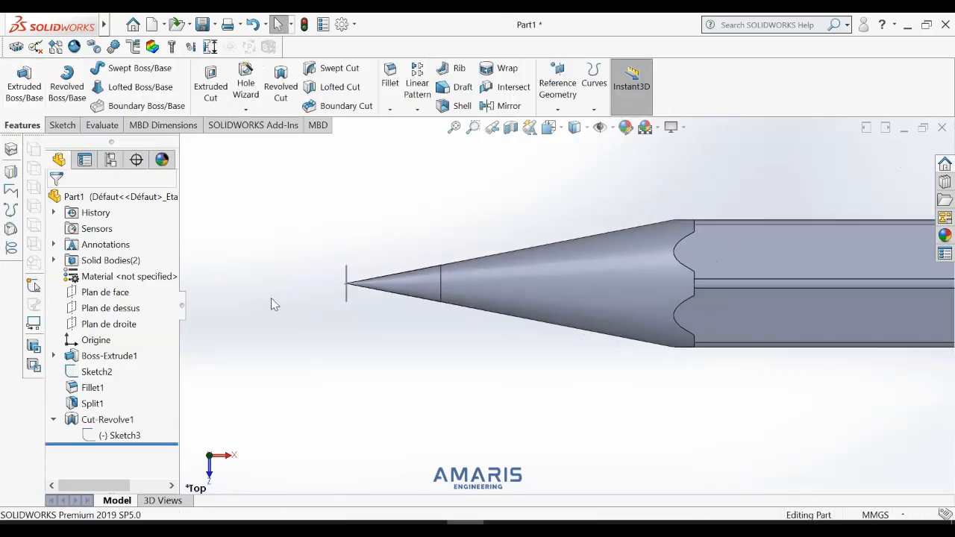
{"action": "scroll", "coordinate": [349, 296], "scroll_direction": "down", "scroll_amount": 4}
{"action": "scroll", "coordinate": [349, 297], "scroll_direction": "up", "scroll_amount": 4}
{"action": "scroll", "coordinate": [323, 288], "scroll_direction": "down", "scroll_amount": 1}
{"action": "scroll", "coordinate": [323, 288], "scroll_direction": "down", "scroll_amount": 8}
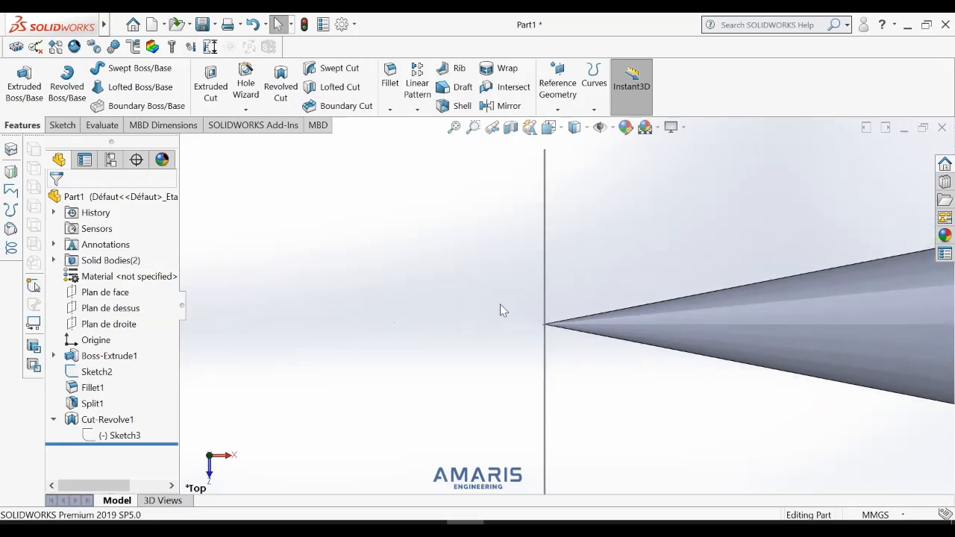
{"action": "right_click", "coordinate": [499, 304]}
{"action": "left_click", "coordinate": [549, 366]}
{"action": "mouse_move", "coordinate": [522, 341]}
{"action": "left_mouse_down"}
{"action": "mouse_move", "coordinate": [547, 335]}
{"action": "mouse_move", "coordinate": [520, 343]}
{"action": "mouse_move", "coordinate": [612, 356]}
{"action": "mouse_move", "coordinate": [833, 331]}
{"action": "mouse_move", "coordinate": [865, 338]}
{"action": "mouse_move", "coordinate": [859, 316]}
{"action": "mouse_move", "coordinate": [674, 236]}
{"action": "left_mouse_up"}
{"action": "scroll", "coordinate": [619, 358], "scroll_direction": "up", "scroll_amount": 6}
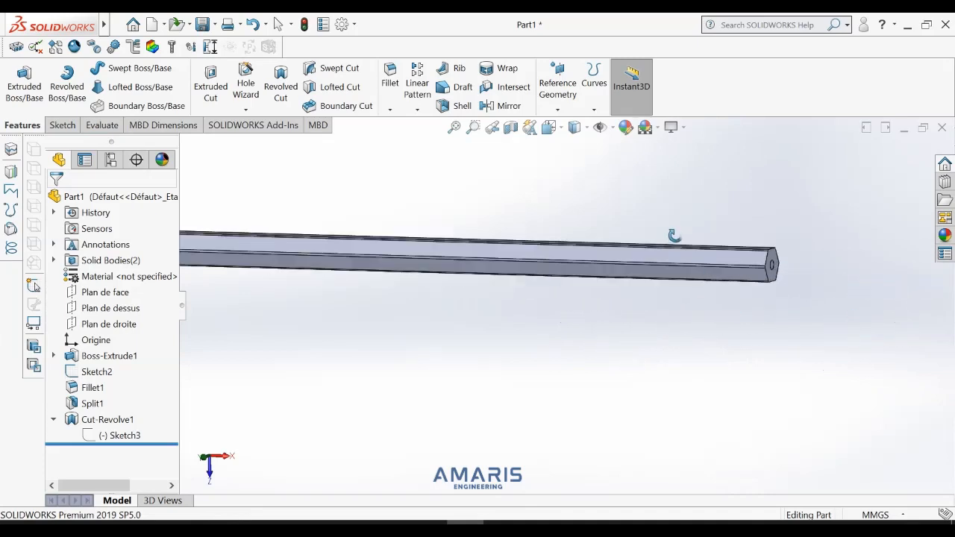
{"action": "scroll", "coordinate": [674, 235], "scroll_direction": "down", "scroll_amount": 3}
{"action": "scroll", "coordinate": [823, 333], "scroll_direction": "down", "scroll_amount": 2}
{"action": "scroll", "coordinate": [639, 221], "scroll_direction": "down", "scroll_amount": 2}
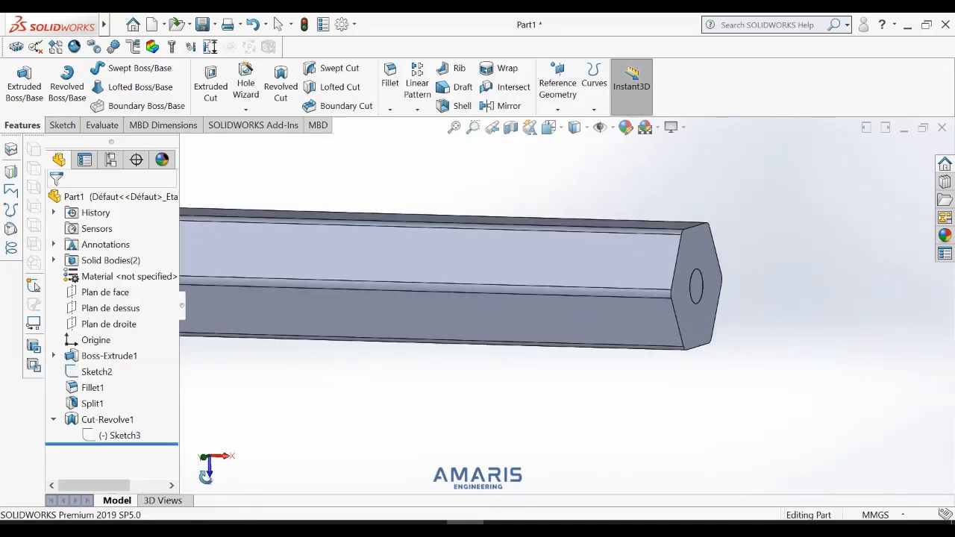
{"action": "scroll", "coordinate": [311, 390], "scroll_direction": "up", "scroll_amount": 5}
{"action": "scroll", "coordinate": [311, 390], "scroll_direction": "down", "scroll_amount": 4}
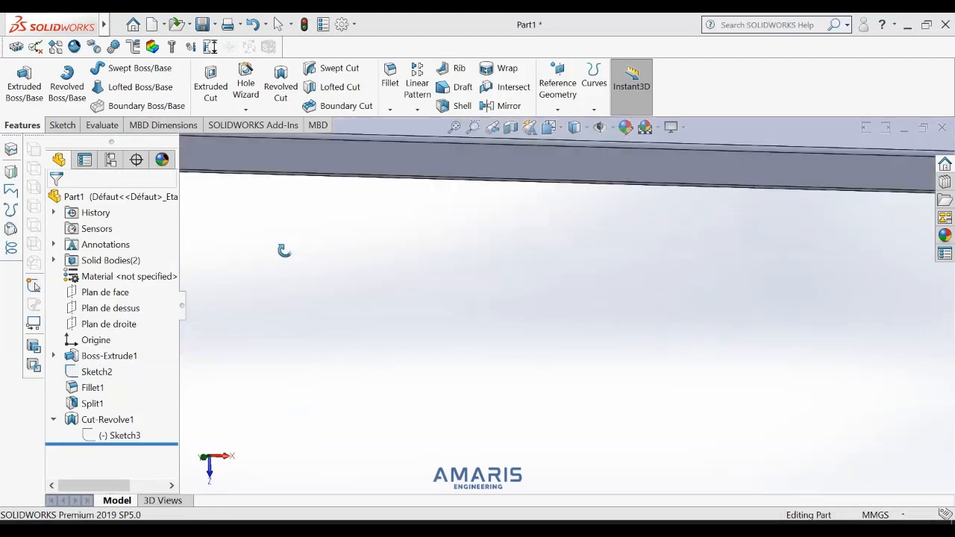
{"action": "scroll", "coordinate": [284, 248], "scroll_direction": "up", "scroll_amount": 4}
{"action": "mouse_move", "coordinate": [285, 248]}
{"action": "left_mouse_down"}
{"action": "mouse_move", "coordinate": [219, 241]}
{"action": "mouse_move", "coordinate": [207, 256]}
{"action": "mouse_move", "coordinate": [364, 280]}
{"action": "left_mouse_up"}
{"action": "scroll", "coordinate": [364, 280], "scroll_direction": "down", "scroll_amount": 6}
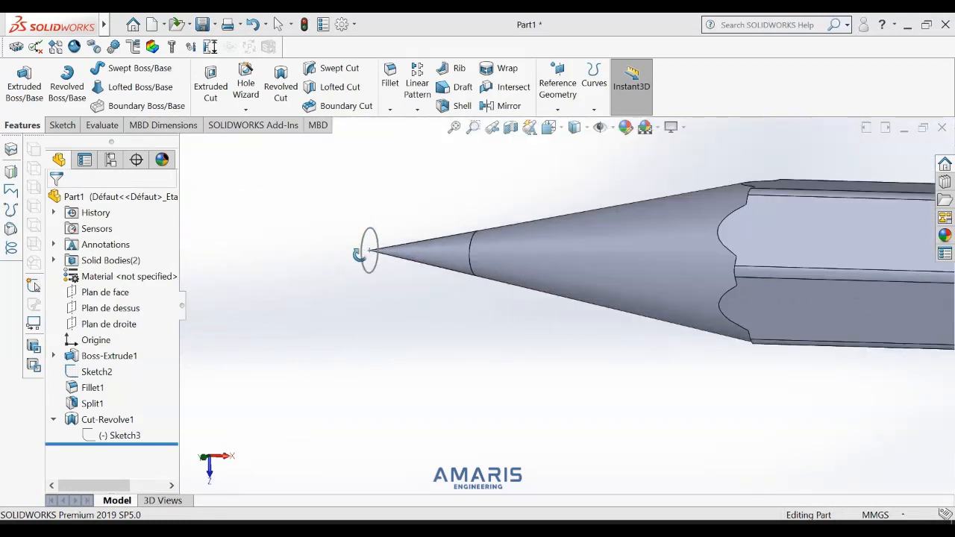
{"action": "mouse_move", "coordinate": [283, 396]}
{"action": "left_mouse_down"}
{"action": "mouse_move", "coordinate": [507, 326]}
{"action": "mouse_move", "coordinate": [863, 305]}
{"action": "mouse_move", "coordinate": [929, 334]}
{"action": "mouse_move", "coordinate": [742, 325]}
{"action": "mouse_move", "coordinate": [562, 259]}
{"action": "mouse_move", "coordinate": [631, 234]}
{"action": "left_mouse_up"}
{"action": "right_click", "coordinate": [630, 234]}
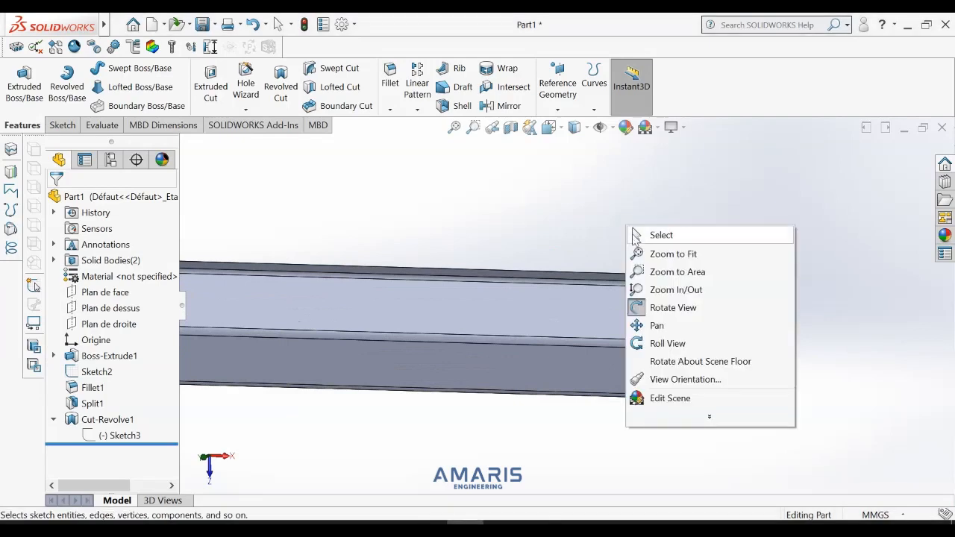
{"action": "left_click", "coordinate": [634, 235]}
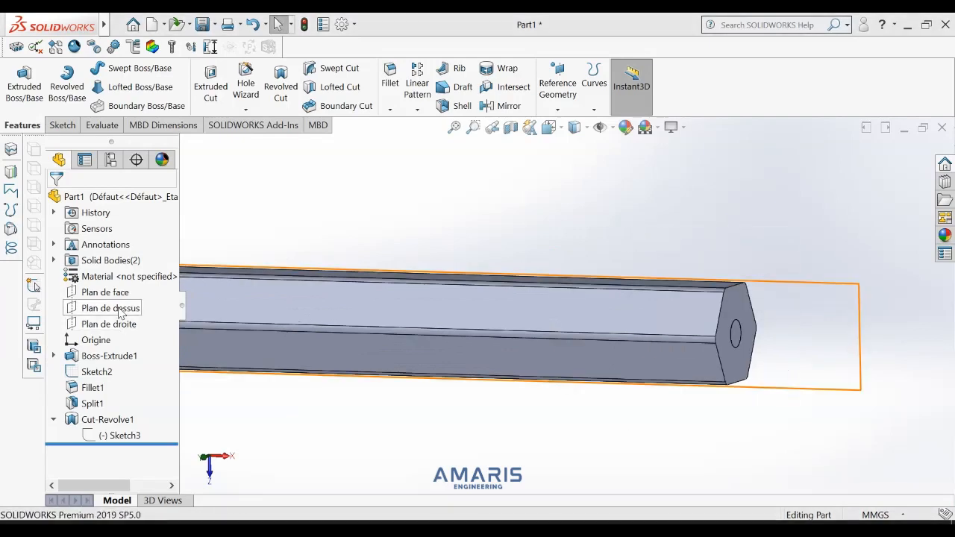
Step: On Plan de dessus, sketch a corner rectangle about 1.6 mm wide and 14.6 mm tall crossing the pencil's full width near its blunt end
{"action": "left_click", "coordinate": [119, 311]}
{"action": "left_click", "coordinate": [192, 288]}
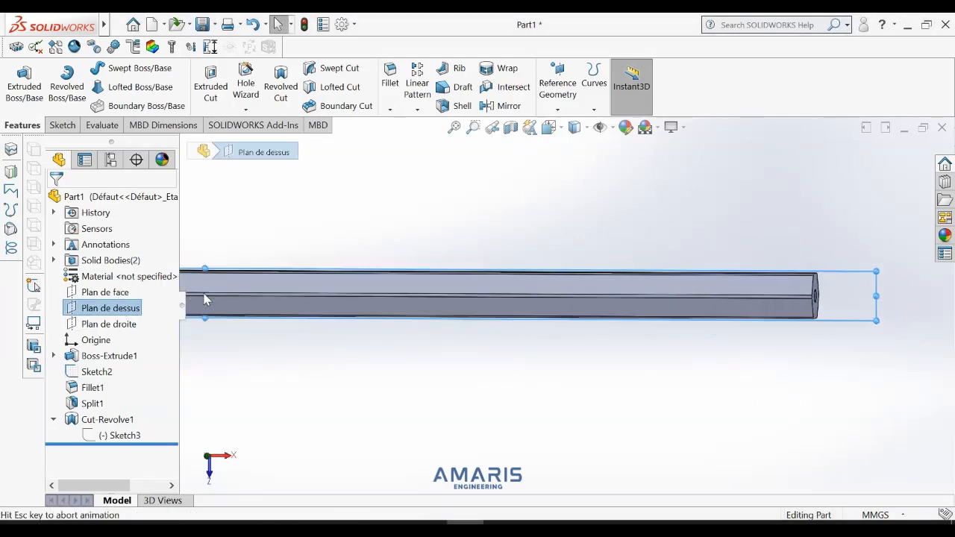
{"action": "scroll", "coordinate": [843, 282], "scroll_direction": "down", "scroll_amount": 10}
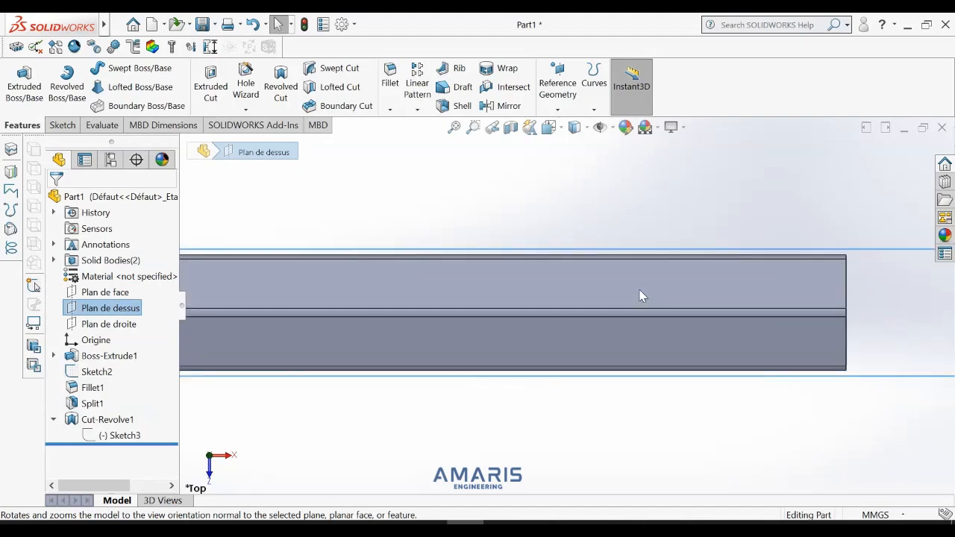
{"action": "left_click", "coordinate": [63, 125]}
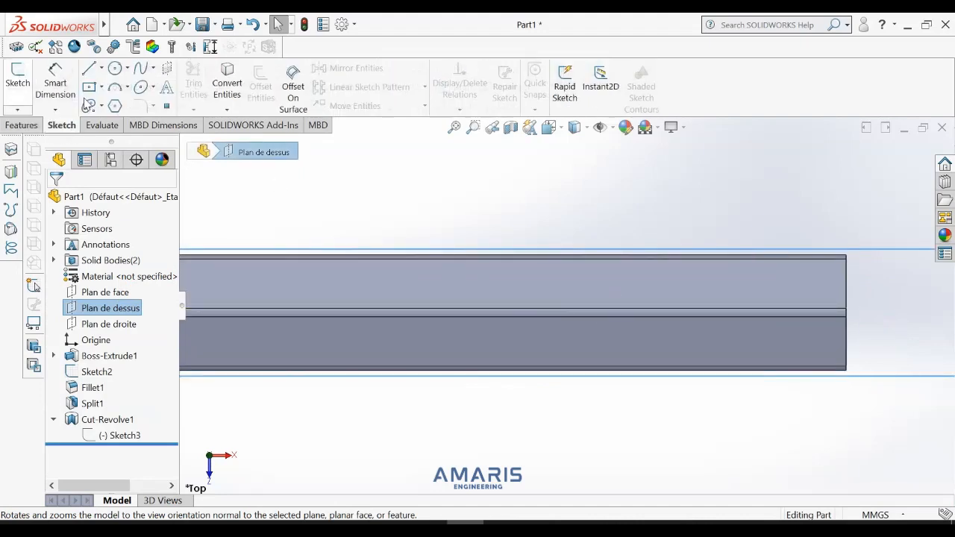
{"action": "left_click", "coordinate": [91, 88]}
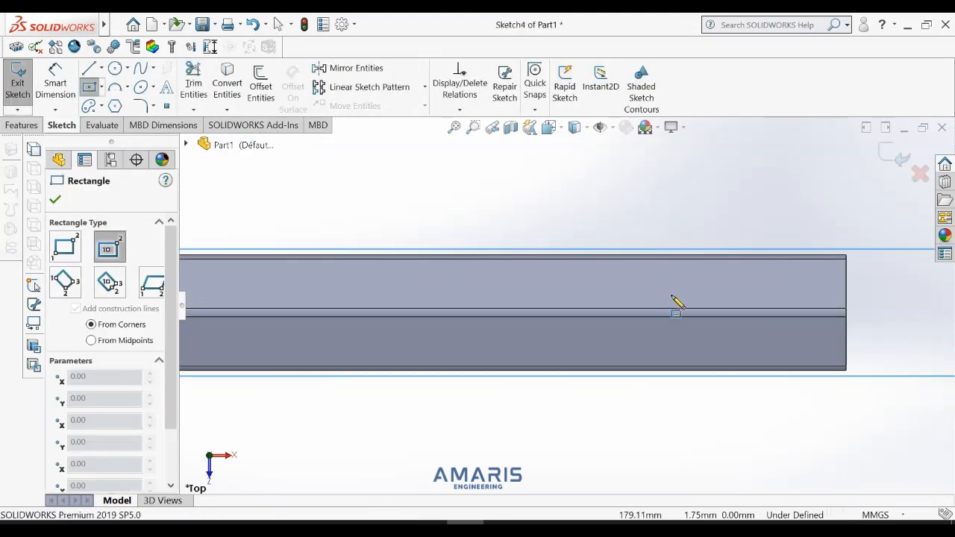
{"action": "left_click", "coordinate": [91, 88]}
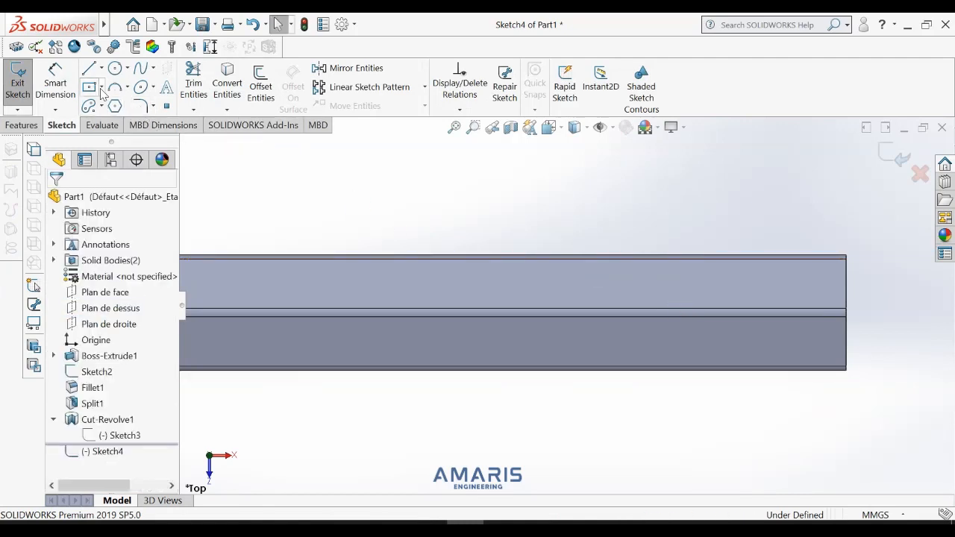
{"action": "left_click", "coordinate": [101, 88]}
{"action": "left_click", "coordinate": [111, 108]}
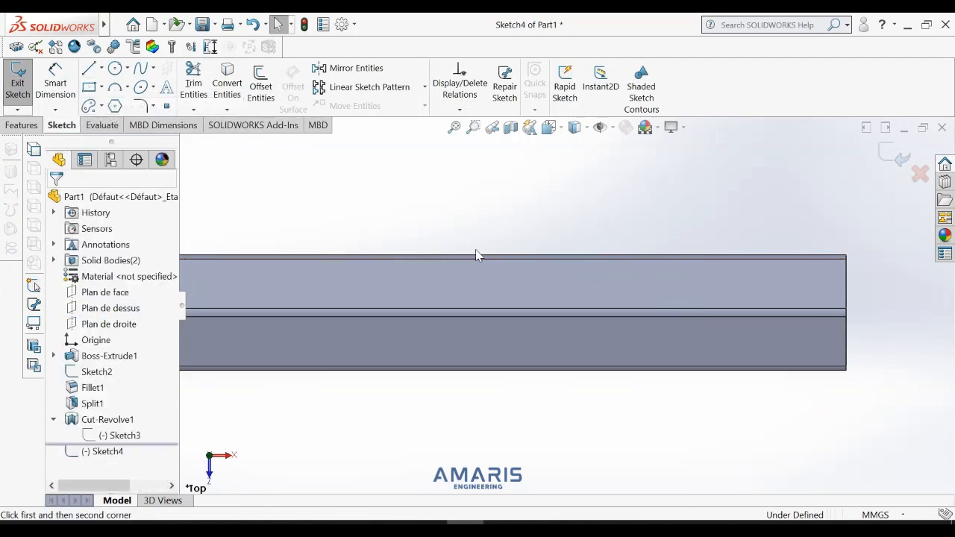
{"action": "left_click", "coordinate": [531, 217]}
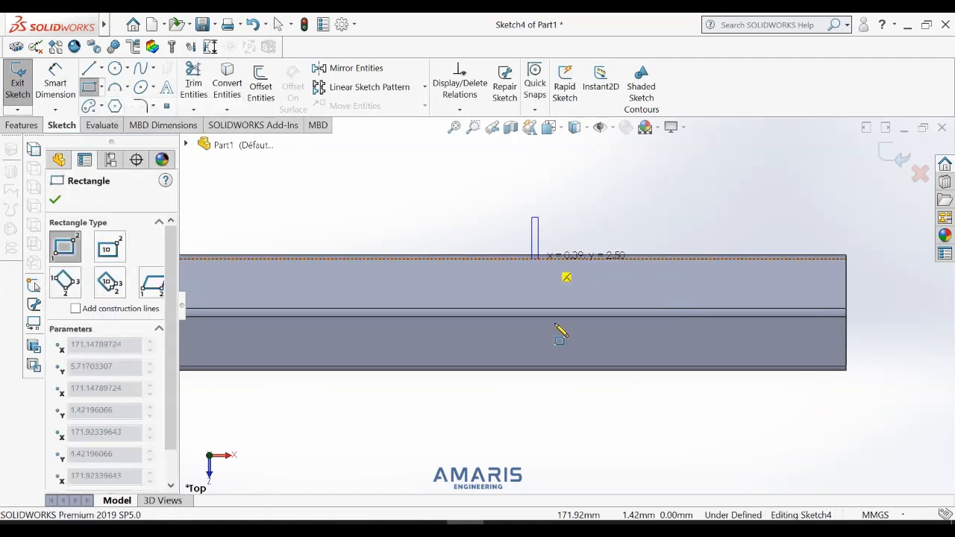
{"action": "left_click", "coordinate": [560, 460]}
{"action": "key", "text": "Escape"}
{"action": "key", "text": "Escape"}
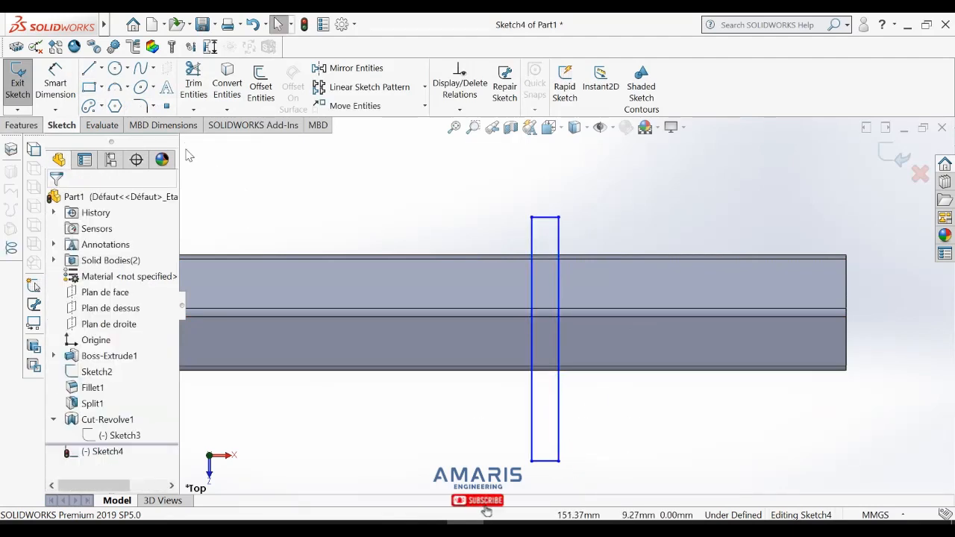
Step: Dimension the distance between the rectangle's nearer long side and the pencil's blunt end to 20 mm
{"action": "left_click", "coordinate": [67, 81]}
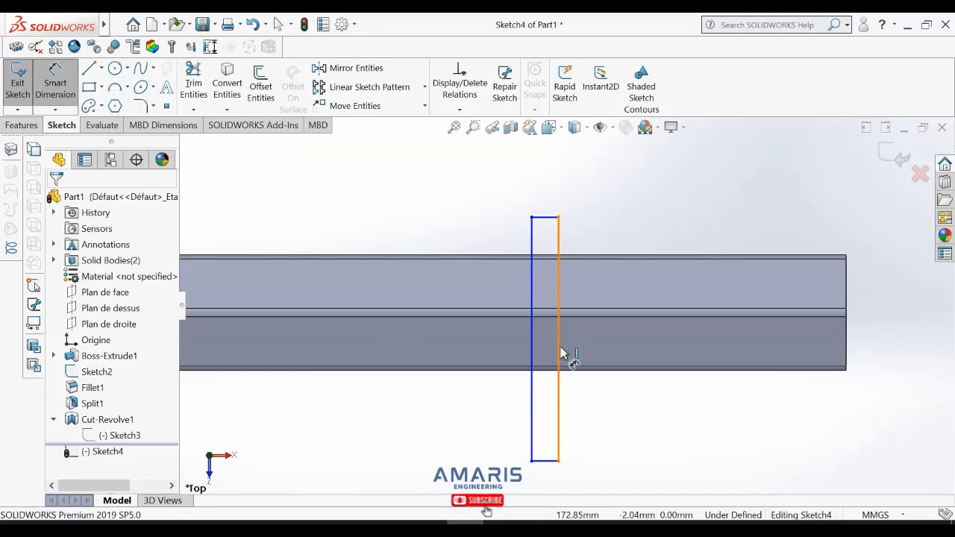
{"action": "left_click", "coordinate": [559, 353]}
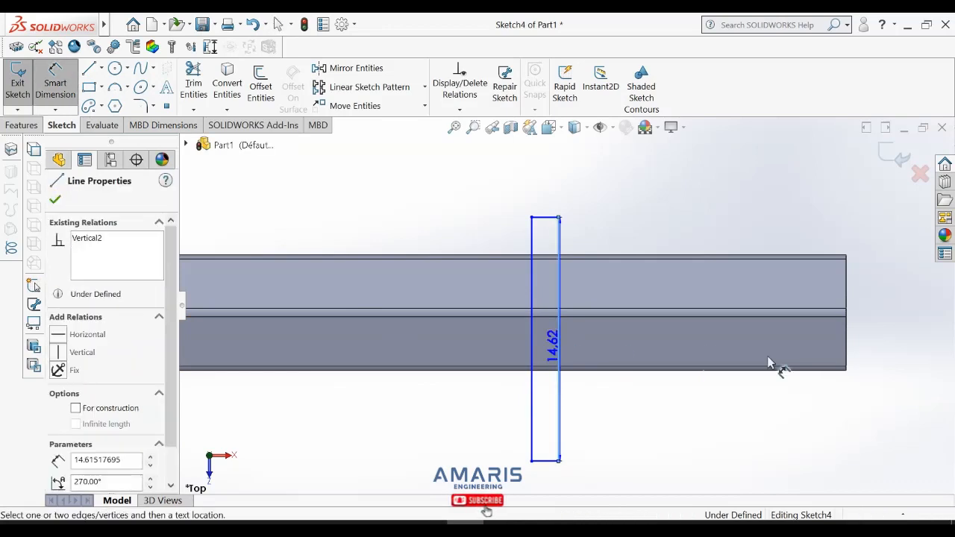
{"action": "left_click", "coordinate": [848, 358]}
{"action": "left_click", "coordinate": [716, 467]}
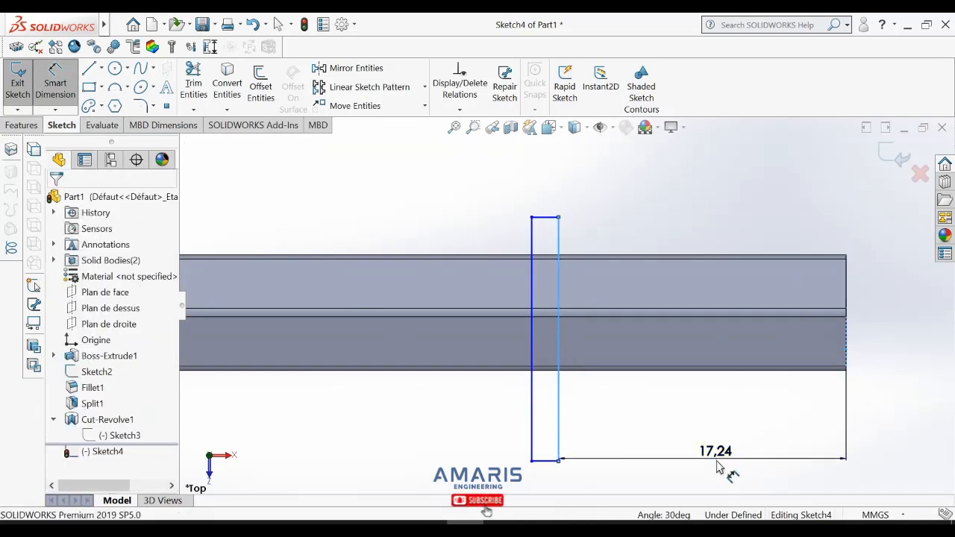
{"action": "type", "text": "2"}
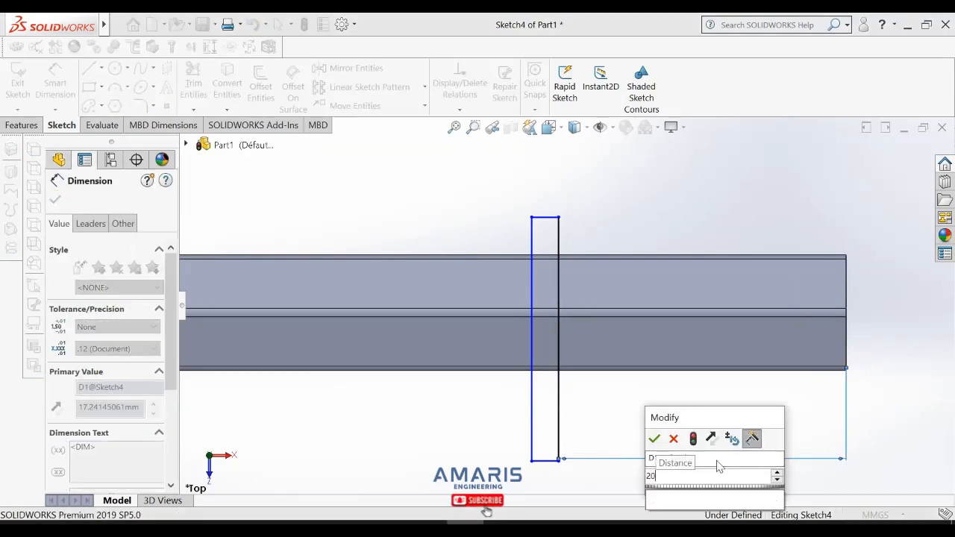
{"action": "type", "text": "0"}
{"action": "key", "text": "Return"}
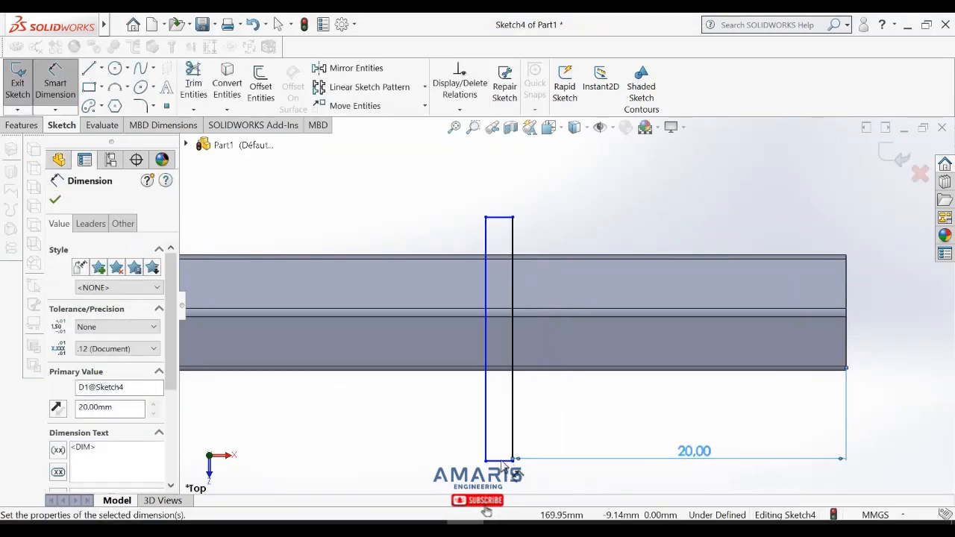
Step: Dimension the rectangle's short side to 2 mm and leave the dimension command
{"action": "left_click", "coordinate": [499, 460]}
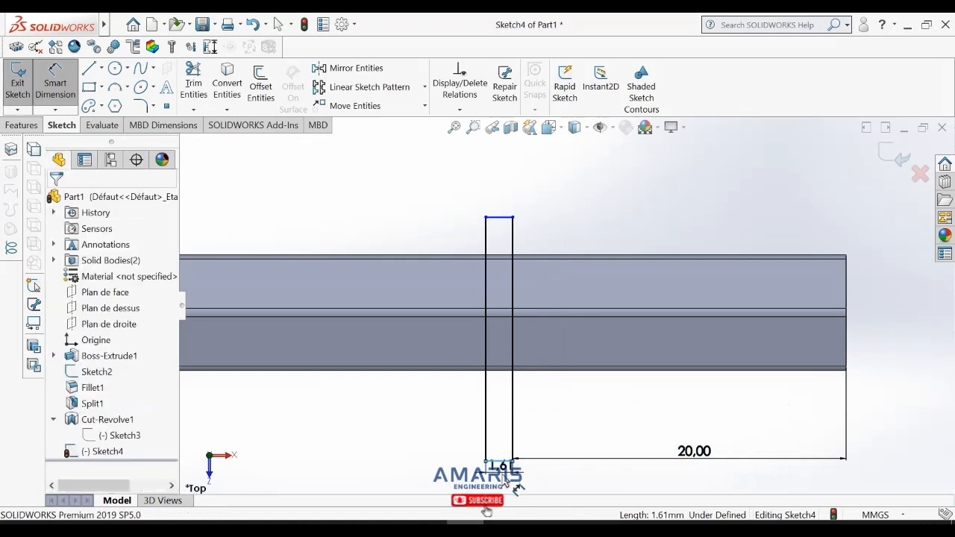
{"action": "left_click", "coordinate": [514, 485]}
{"action": "type", "text": "2"}
{"action": "key", "text": "Return"}
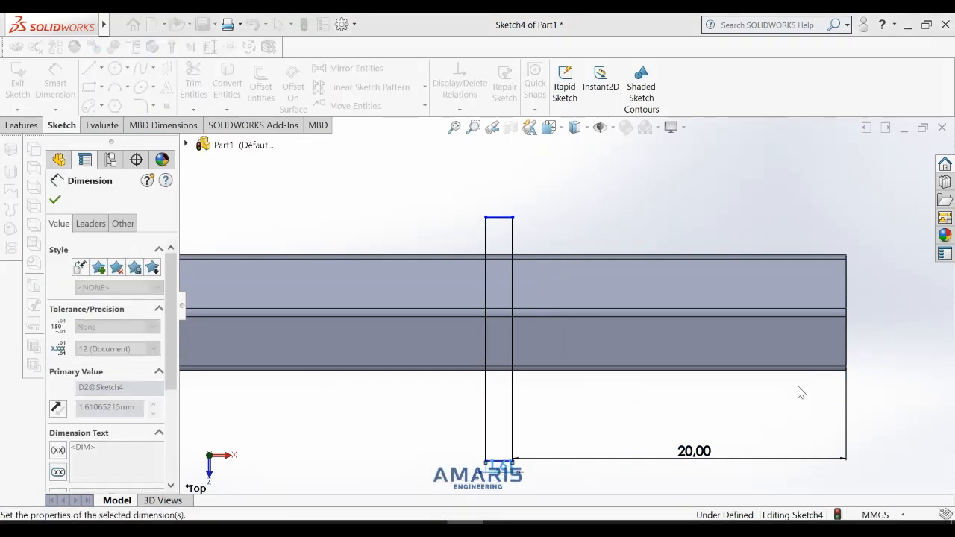
{"action": "key", "text": "Escape"}
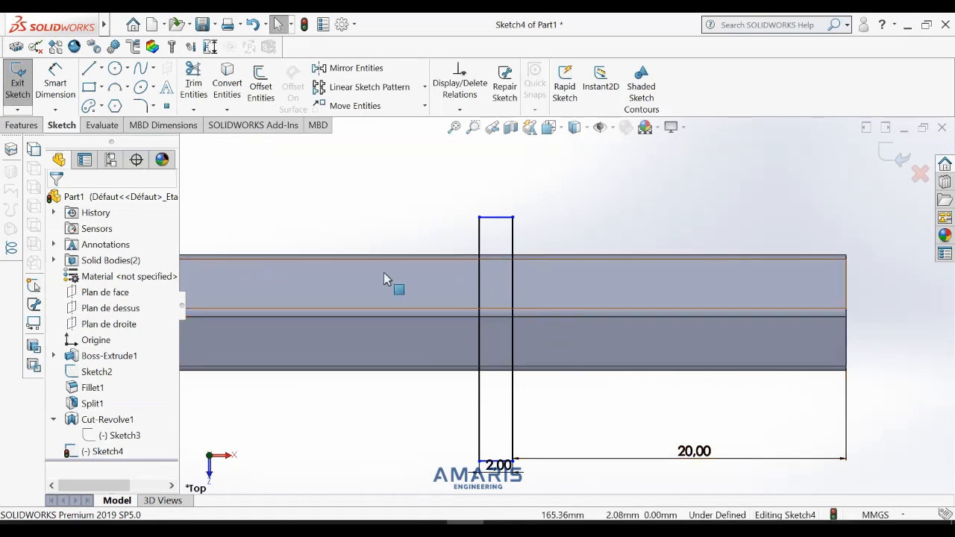
Step: Start a Projection split line from the current sketch and select the five flats and rounded edges seen from above as faces to split
{"action": "left_click", "coordinate": [24, 124]}
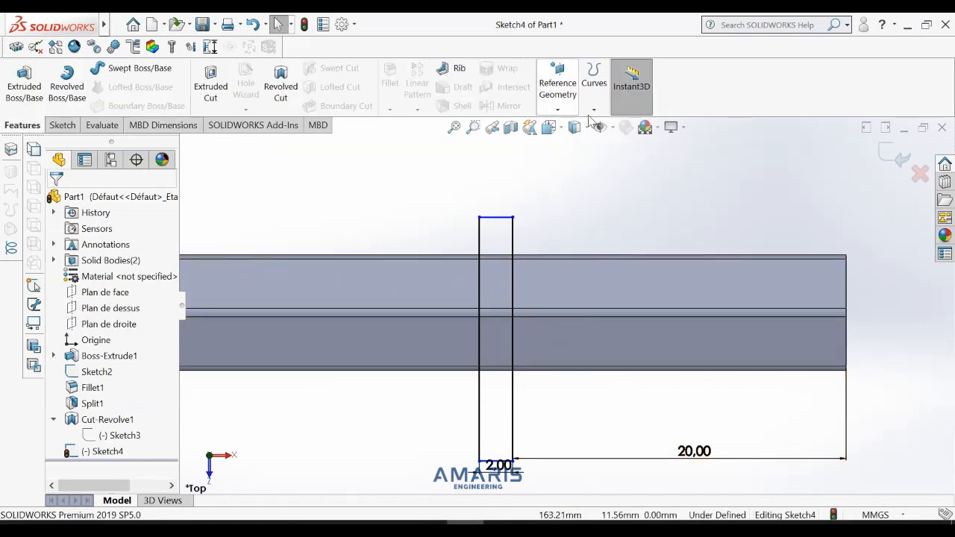
{"action": "left_click", "coordinate": [594, 82]}
{"action": "left_click", "coordinate": [604, 126]}
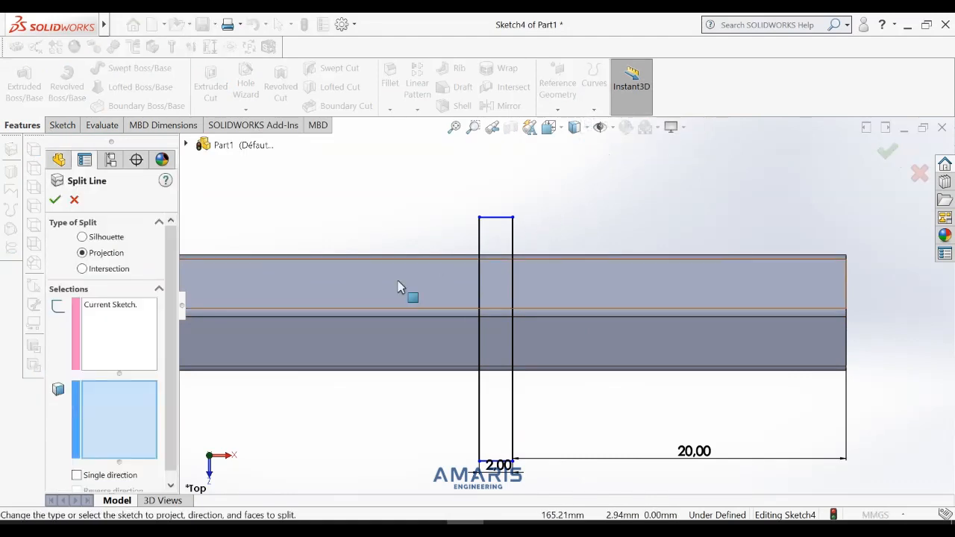
{"action": "left_click", "coordinate": [435, 296]}
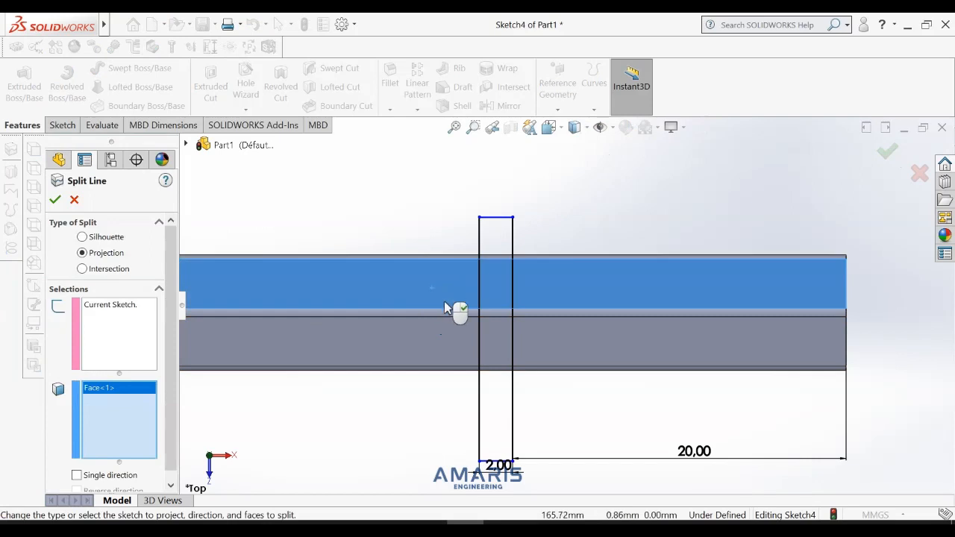
{"action": "left_click", "coordinate": [462, 313]}
{"action": "left_click", "coordinate": [468, 343]}
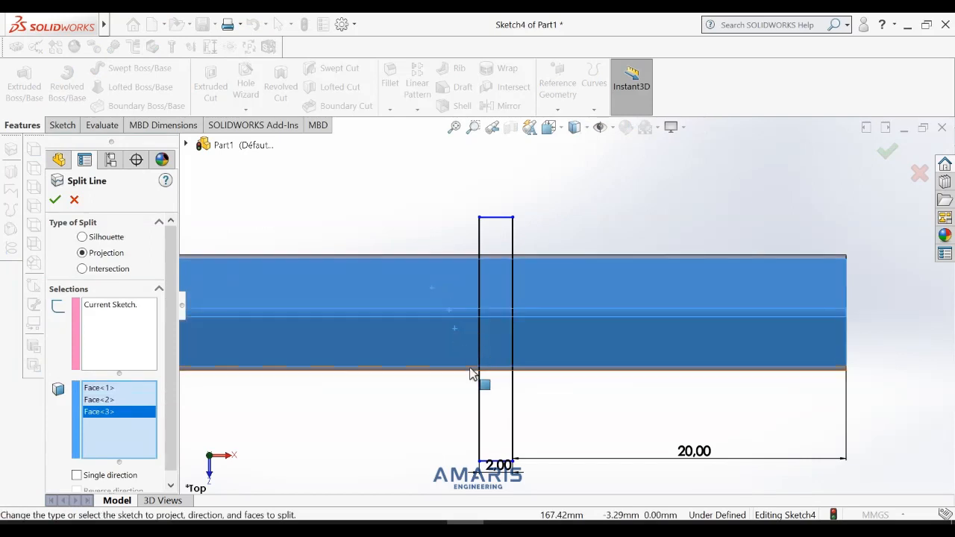
{"action": "left_click", "coordinate": [468, 367]}
{"action": "left_click", "coordinate": [460, 258]}
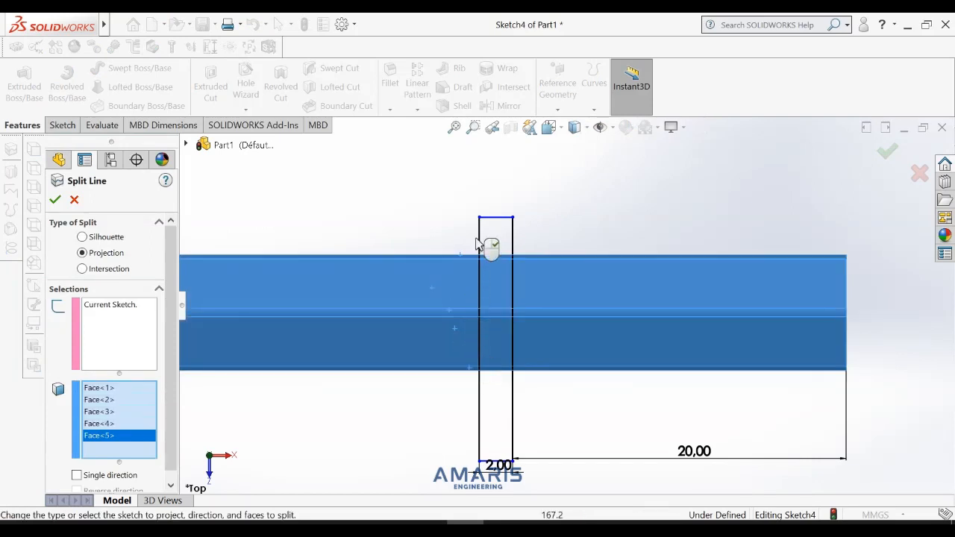
Step: Add the adjacent side flat at the pencil's blunt end to the faces being split
{"action": "left_click", "coordinate": [549, 128]}
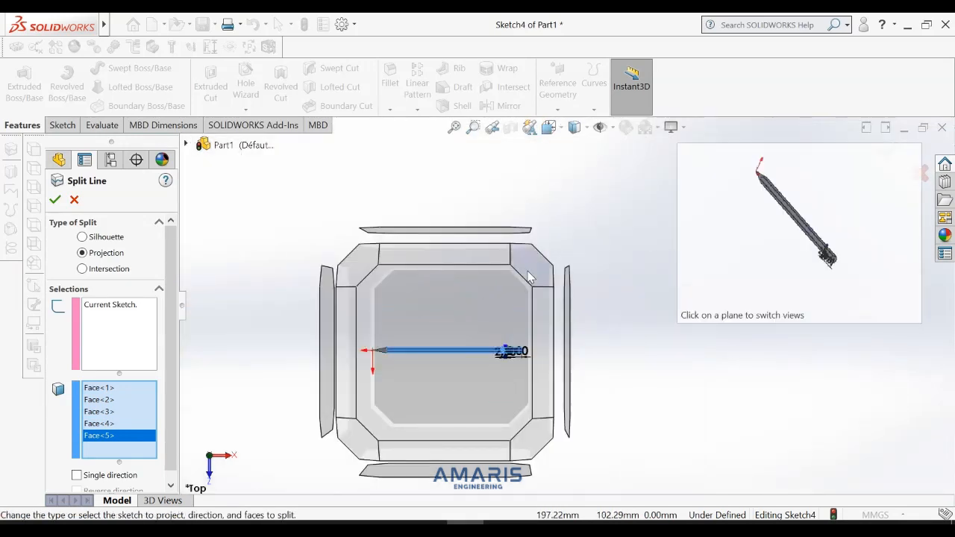
{"action": "left_click", "coordinate": [528, 278]}
{"action": "scroll", "coordinate": [660, 447], "scroll_direction": "down", "scroll_amount": 6}
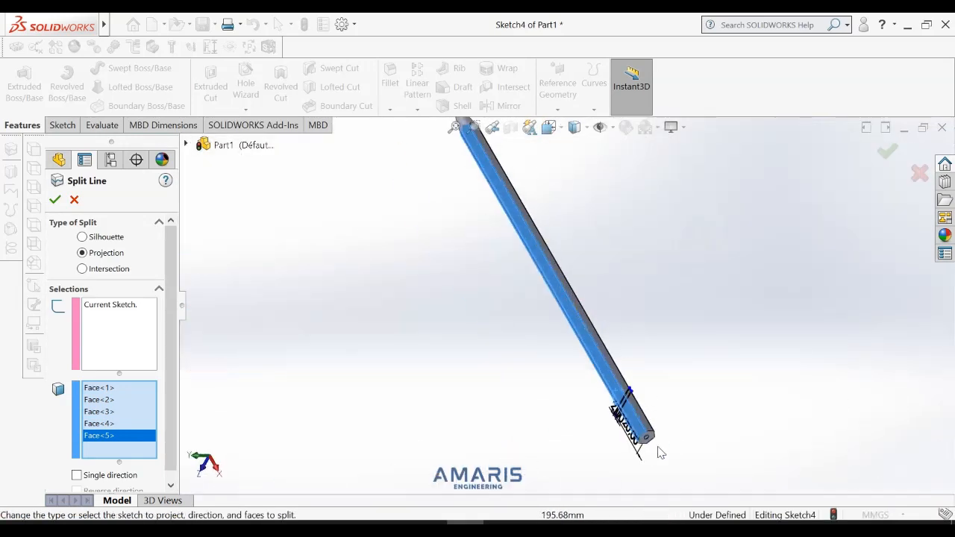
{"action": "left_click", "coordinate": [640, 335]}
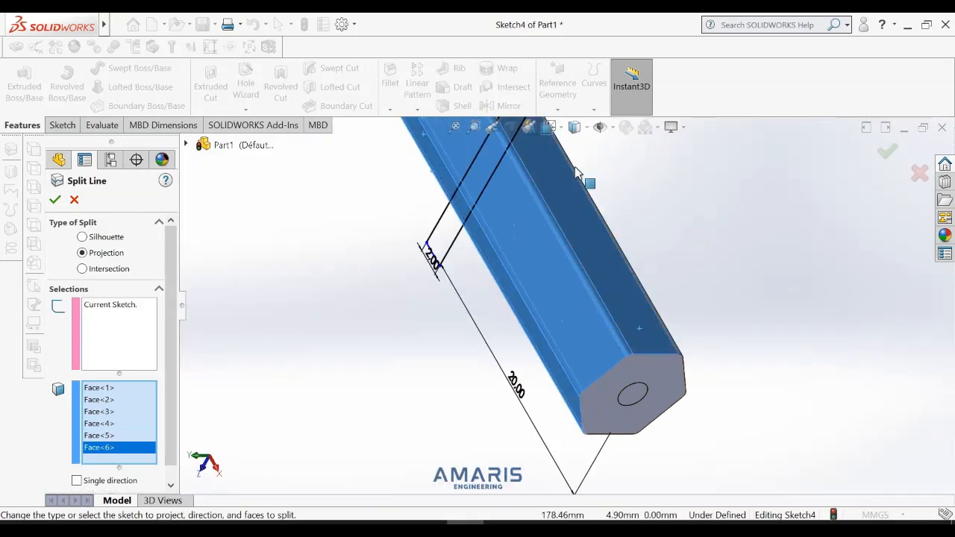
Step: Add the unselected flats and rounded edges on the pencil's opposite side to the split line's faces
{"action": "left_click", "coordinate": [552, 128]}
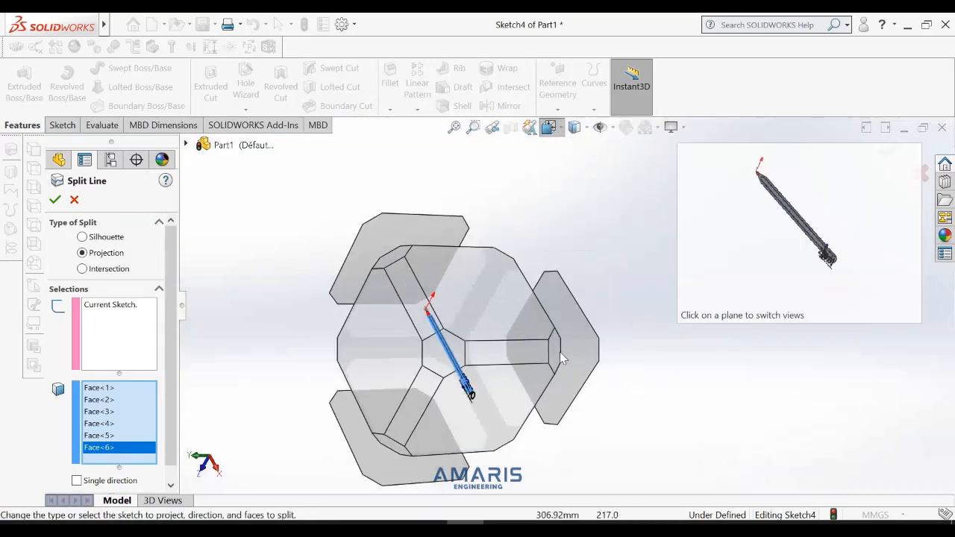
{"action": "left_click", "coordinate": [560, 352]}
{"action": "scroll", "coordinate": [511, 432], "scroll_direction": "down", "scroll_amount": 5}
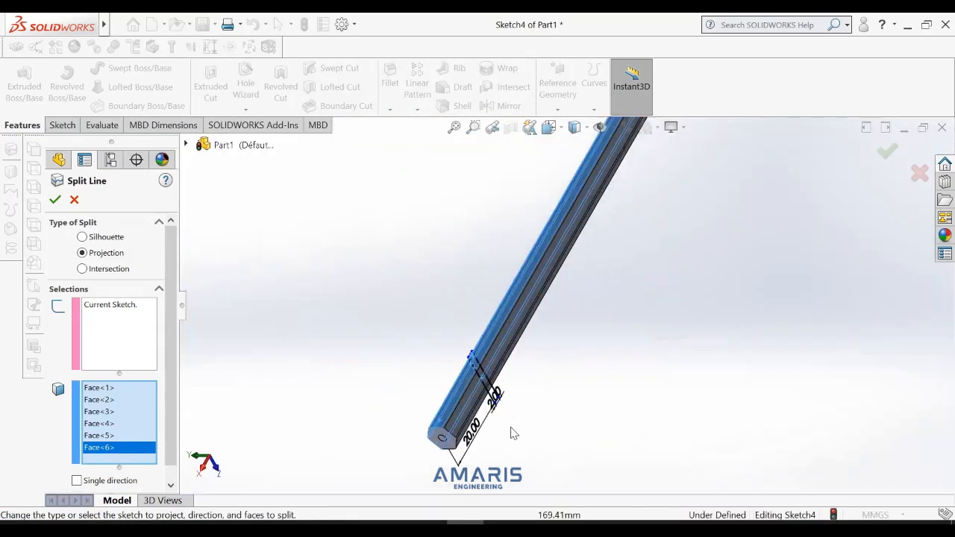
{"action": "left_click", "coordinate": [449, 365]}
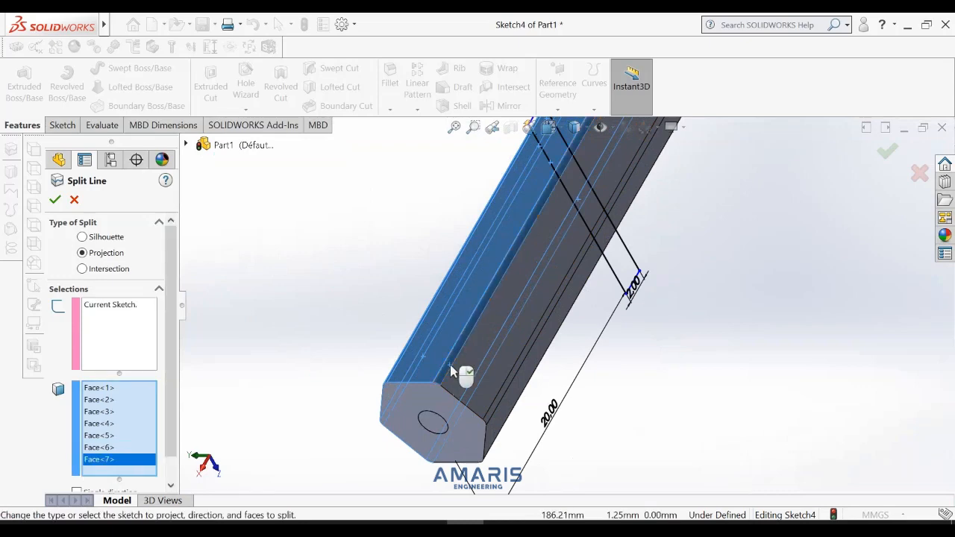
{"action": "left_click", "coordinate": [465, 375]}
{"action": "left_click", "coordinate": [504, 390]}
{"action": "left_click", "coordinate": [508, 403]}
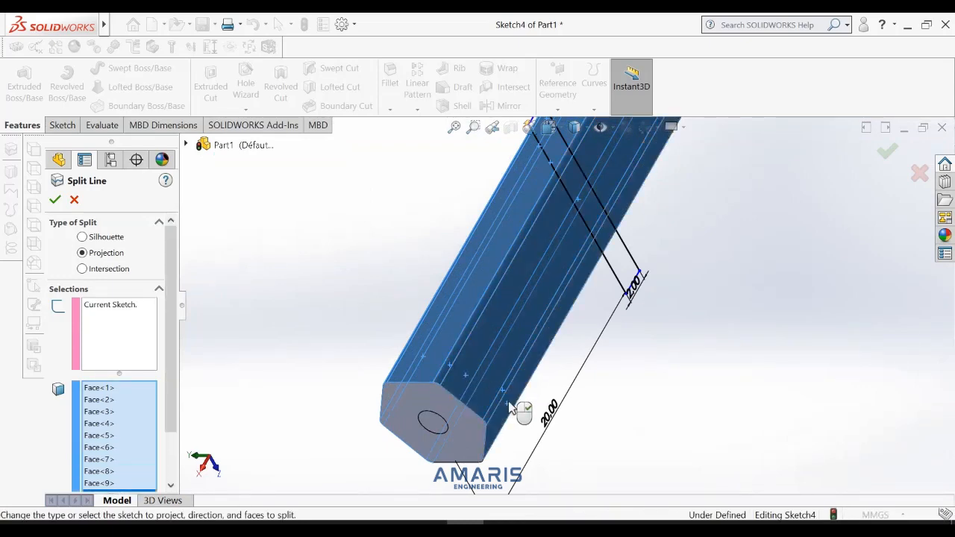
Step: Add the remaining side flat and its rounded edge to the faces being split and complete the projected split line
{"action": "left_click", "coordinate": [551, 127]}
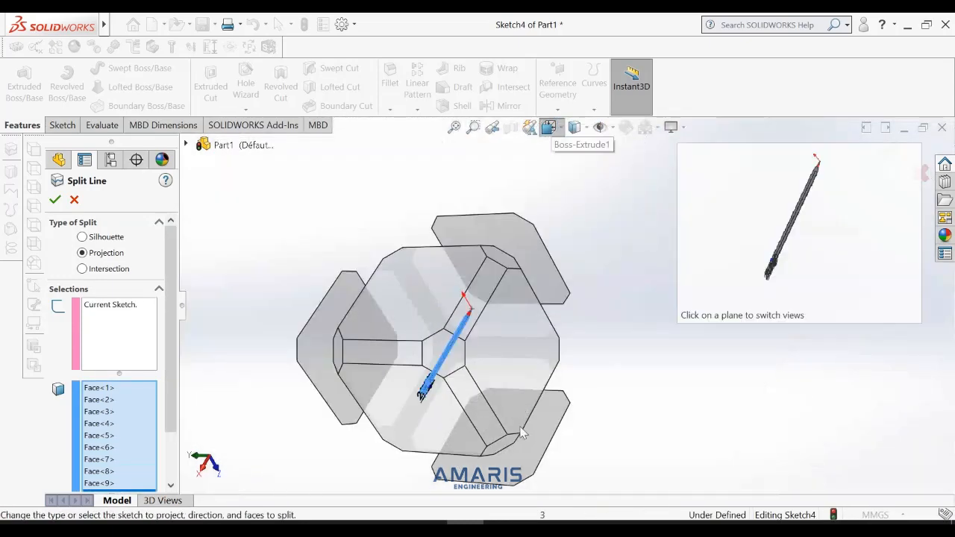
{"action": "left_click", "coordinate": [502, 443]}
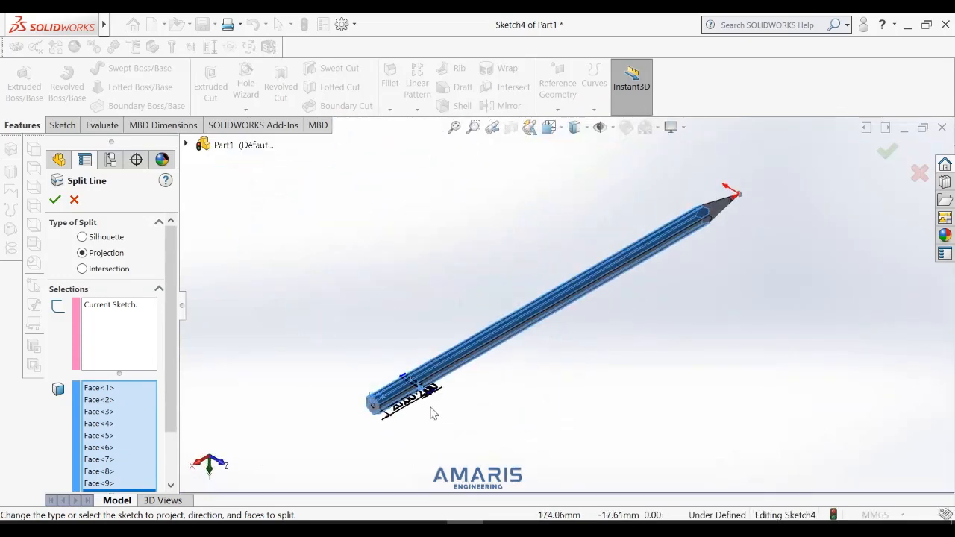
{"action": "scroll", "coordinate": [422, 411], "scroll_direction": "down", "scroll_amount": 6}
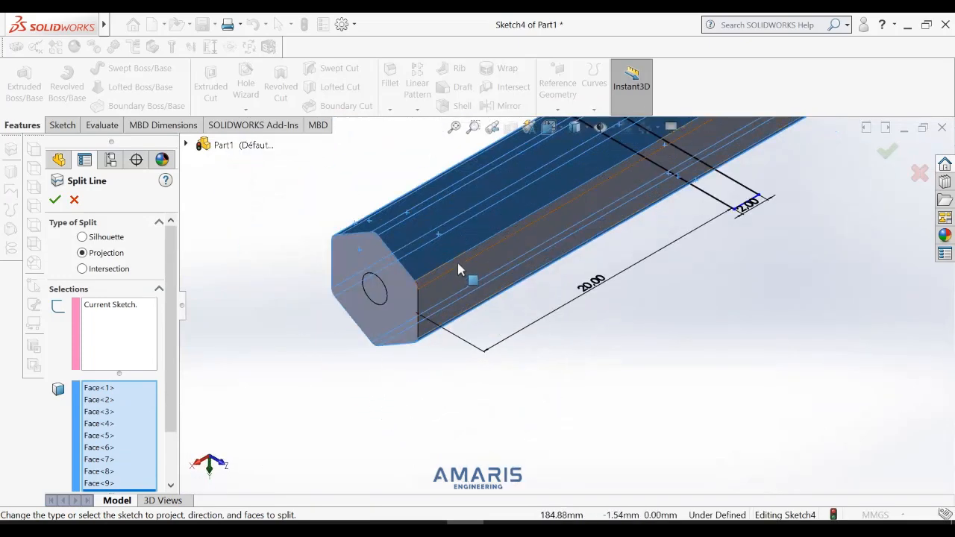
{"action": "left_click", "coordinate": [461, 288]}
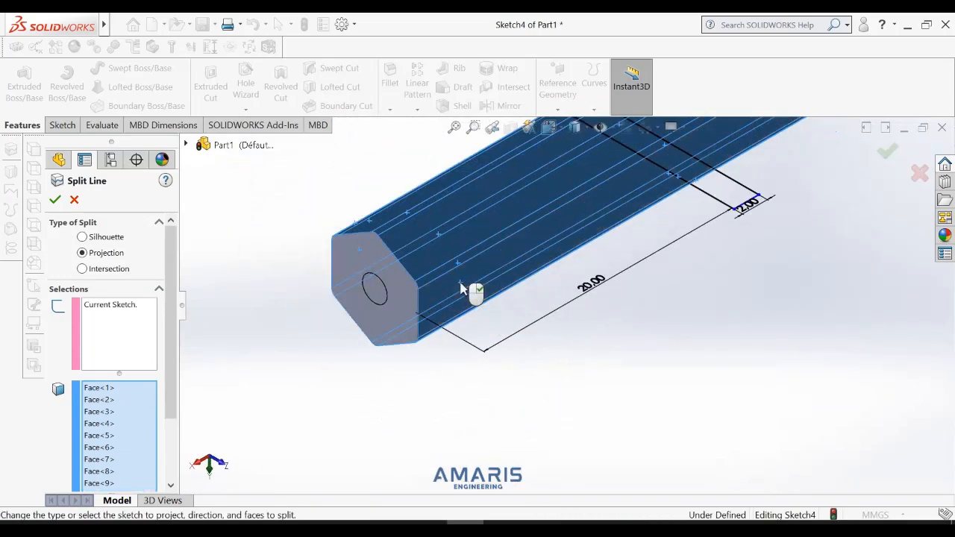
{"action": "left_click", "coordinate": [547, 131]}
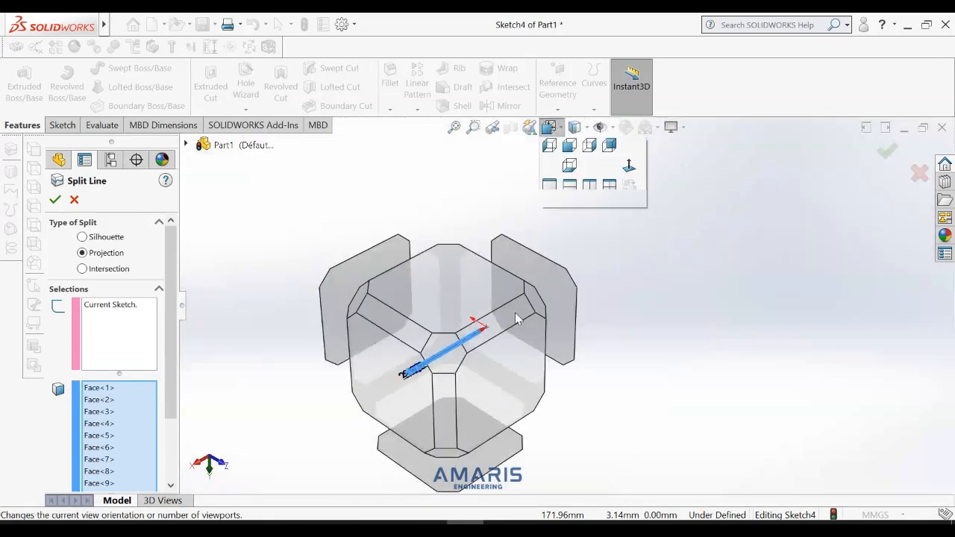
{"action": "left_click", "coordinate": [452, 458]}
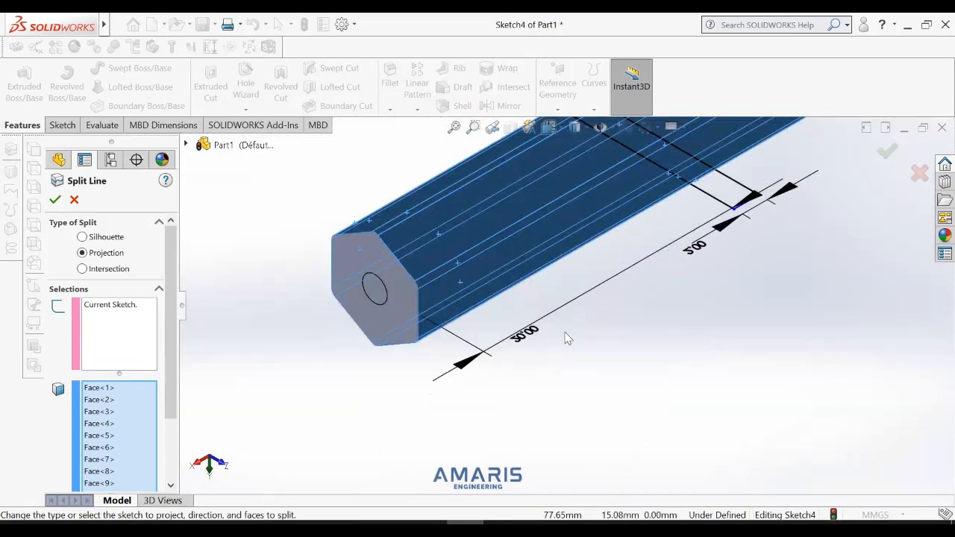
{"action": "scroll", "coordinate": [433, 180], "scroll_direction": "down", "scroll_amount": 4}
{"action": "scroll", "coordinate": [397, 249], "scroll_direction": "down", "scroll_amount": 3}
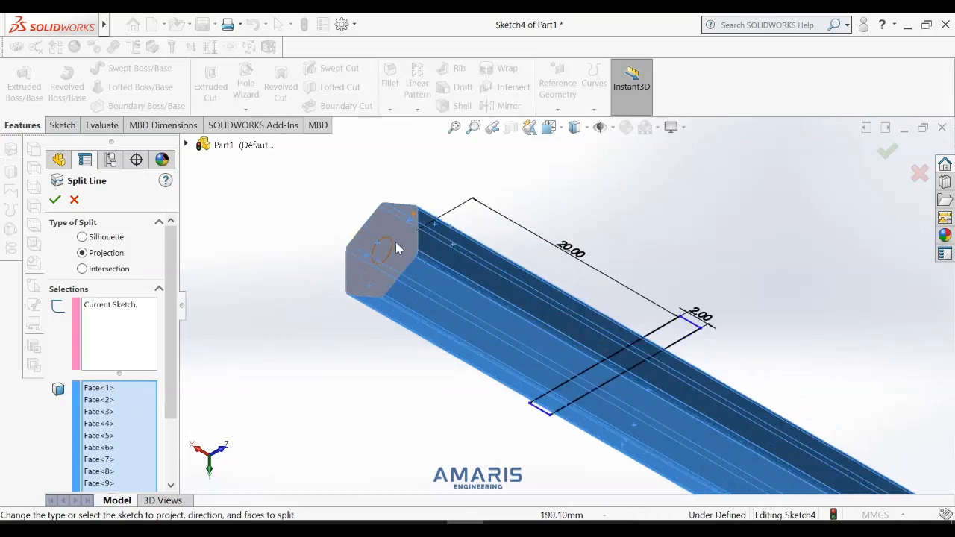
{"action": "left_click", "coordinate": [56, 200]}
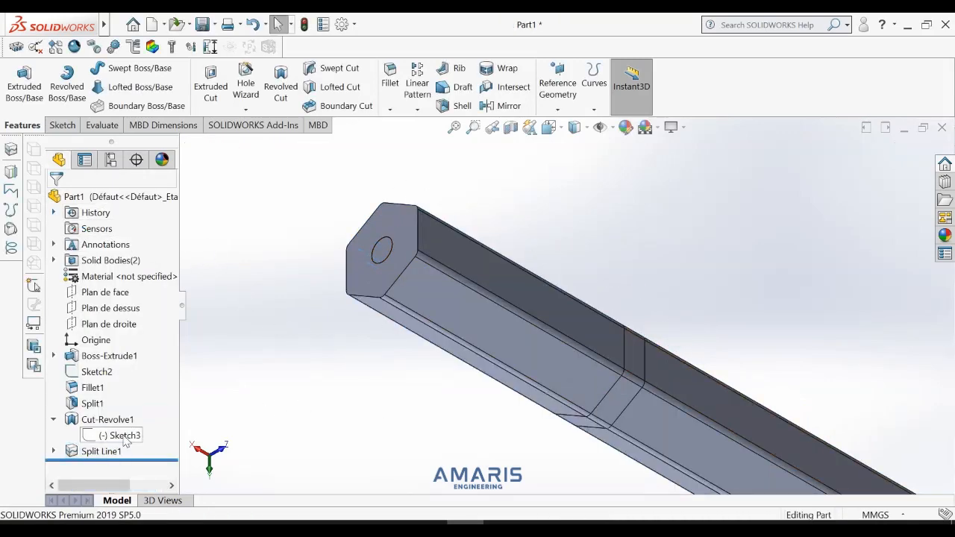
Step: Apply a white colour to the whole split line feature
{"action": "left_click", "coordinate": [109, 451]}
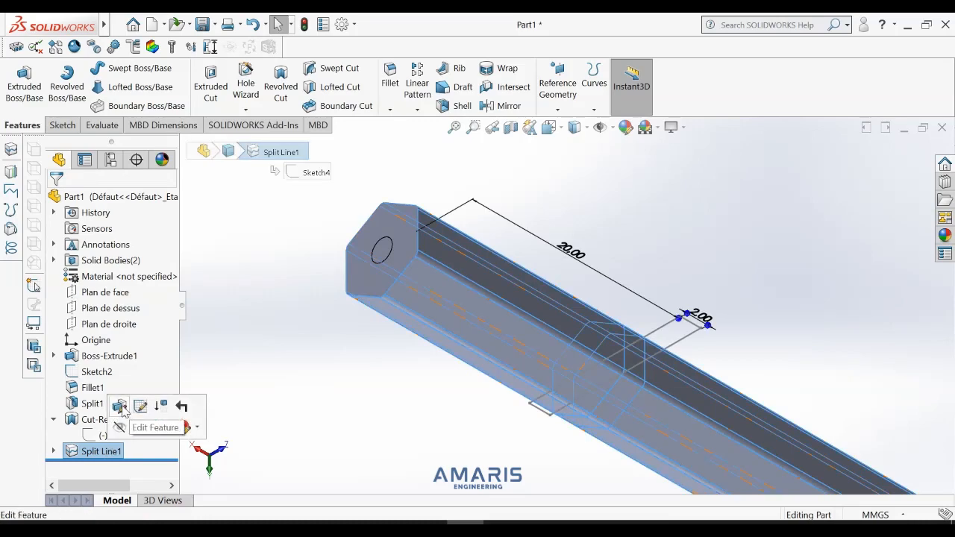
{"action": "left_click", "coordinate": [183, 426]}
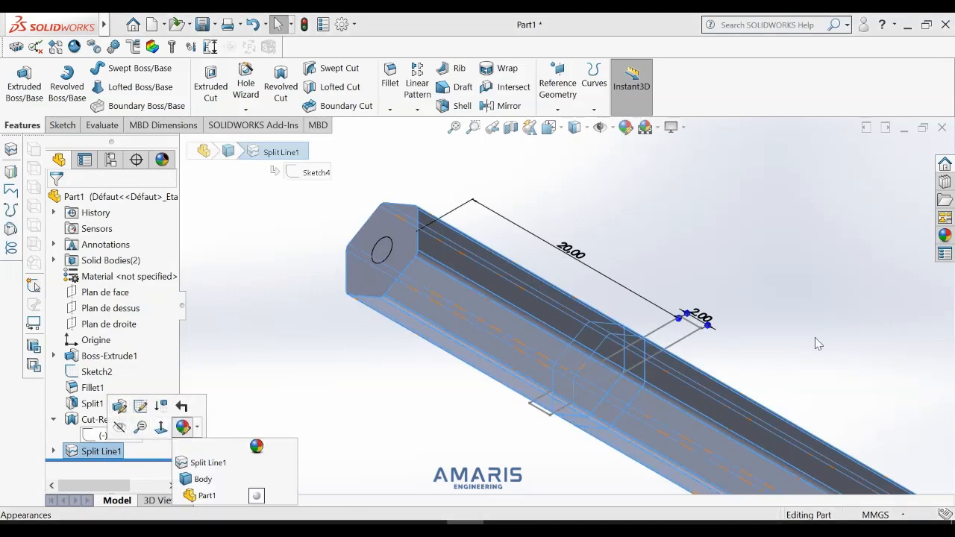
{"action": "left_click", "coordinate": [208, 462]}
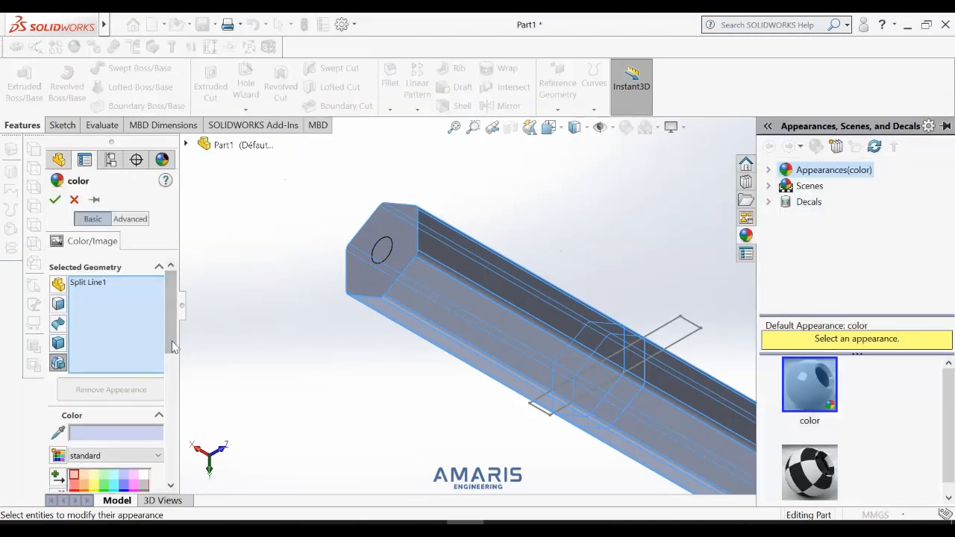
{"action": "scroll", "coordinate": [171, 347], "scroll_direction": "down", "scroll_amount": 3}
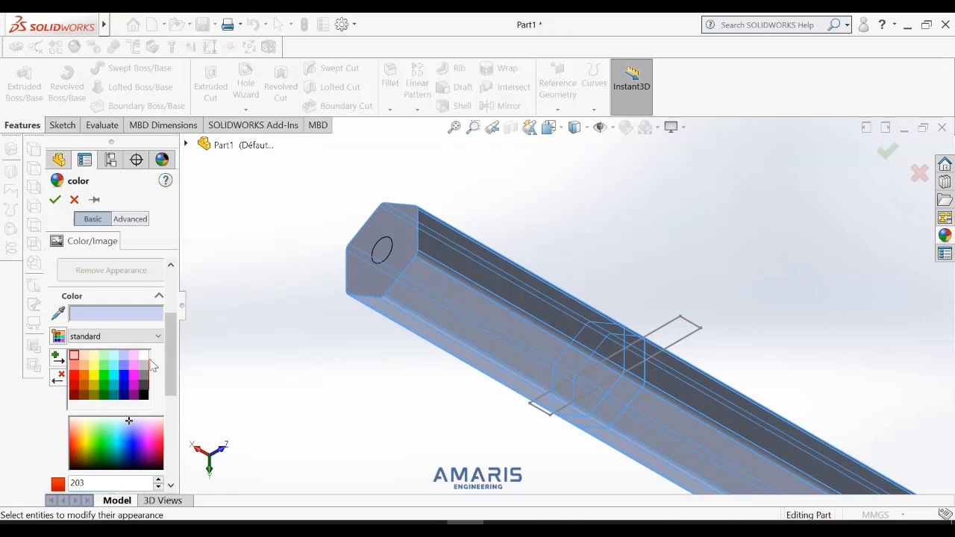
{"action": "left_click", "coordinate": [145, 357]}
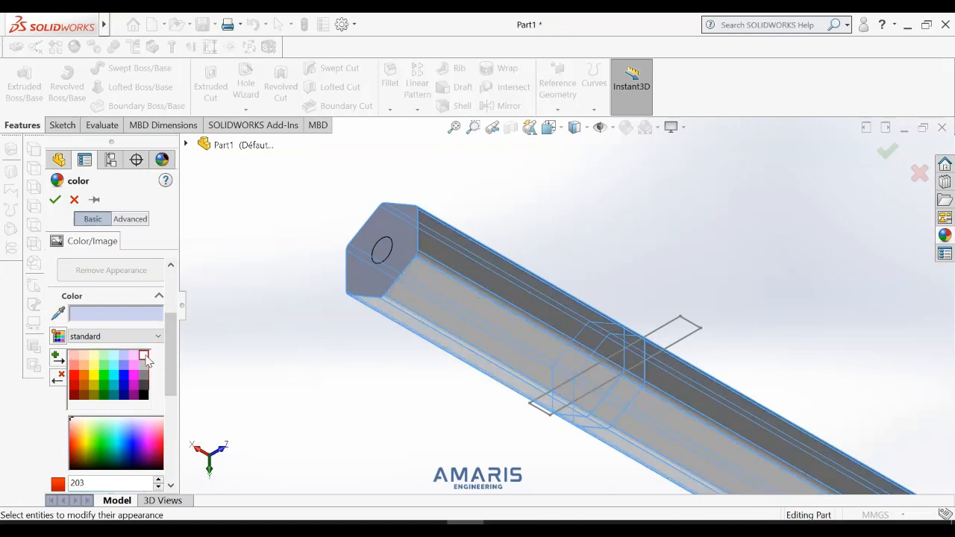
{"action": "left_click", "coordinate": [55, 199]}
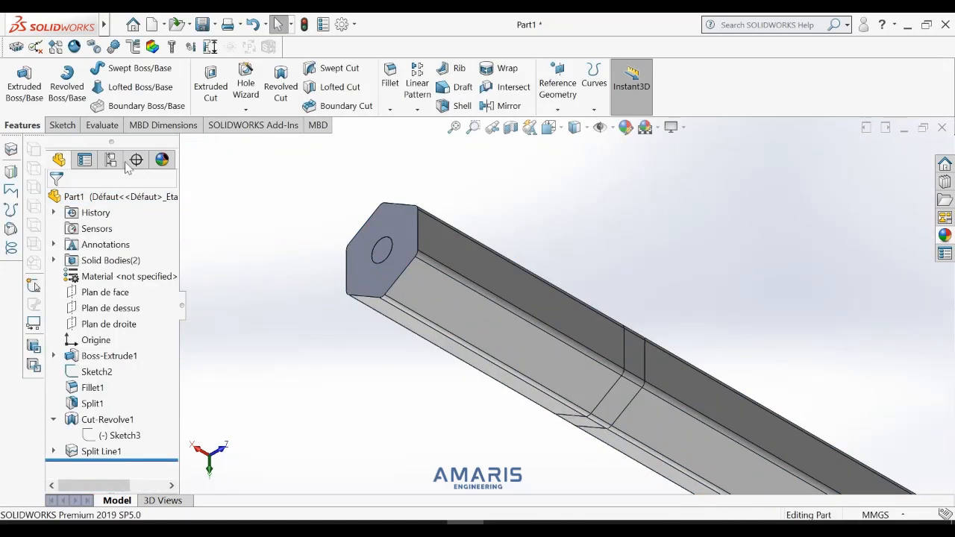
Step: Fillet the outer edge loop of the pencil's blunt end with a 2 mm radius
{"action": "left_click", "coordinate": [139, 24]}
{"action": "key", "text": "Escape"}
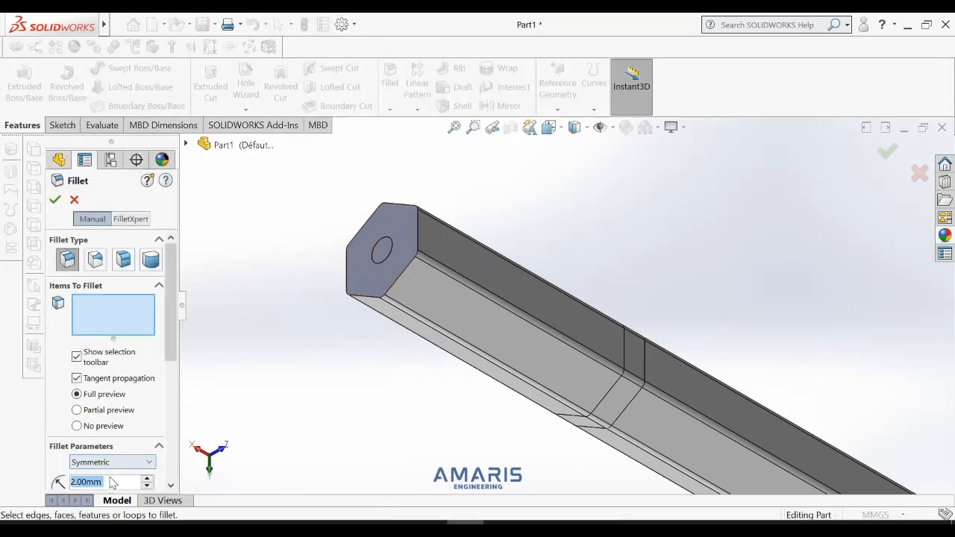
{"action": "type", "text": "2"}
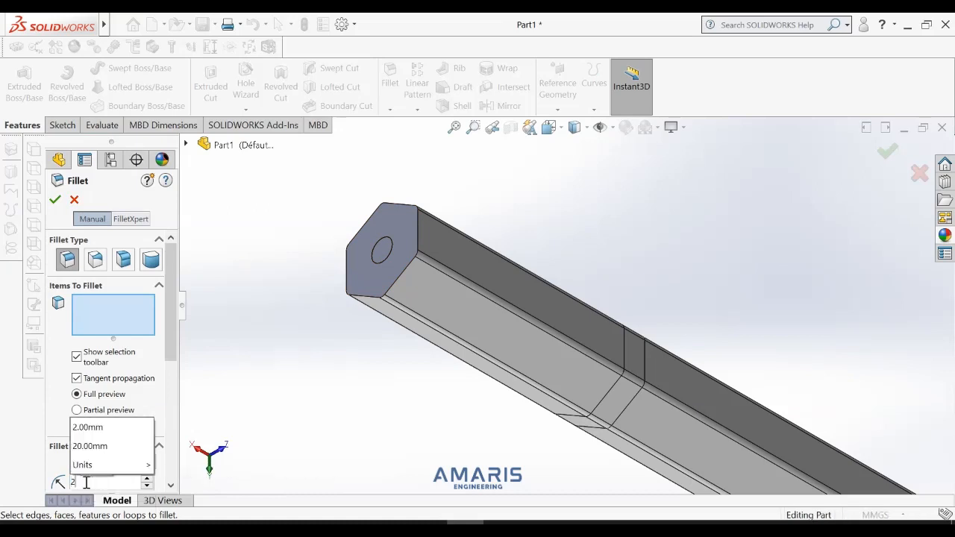
{"action": "key", "text": "Return"}
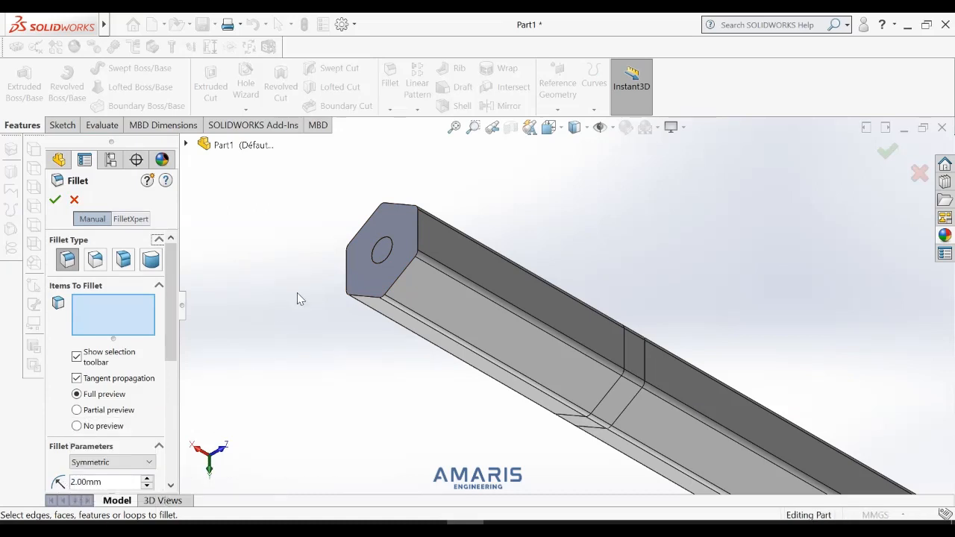
{"action": "left_click", "coordinate": [420, 243]}
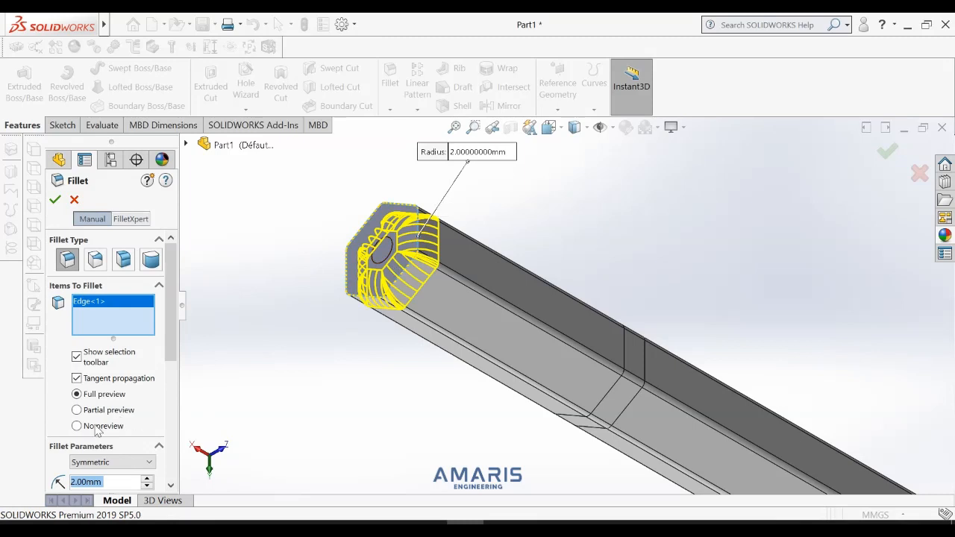
{"action": "left_click", "coordinate": [56, 200]}
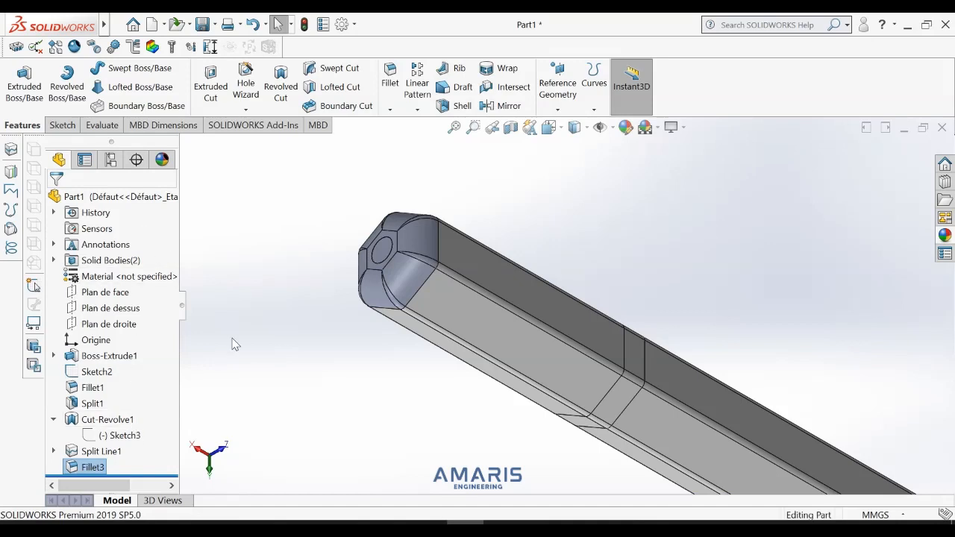
Step: Colour the blunt-end fillet black, including the flat end face and the core's end face
{"action": "left_click", "coordinate": [104, 467]}
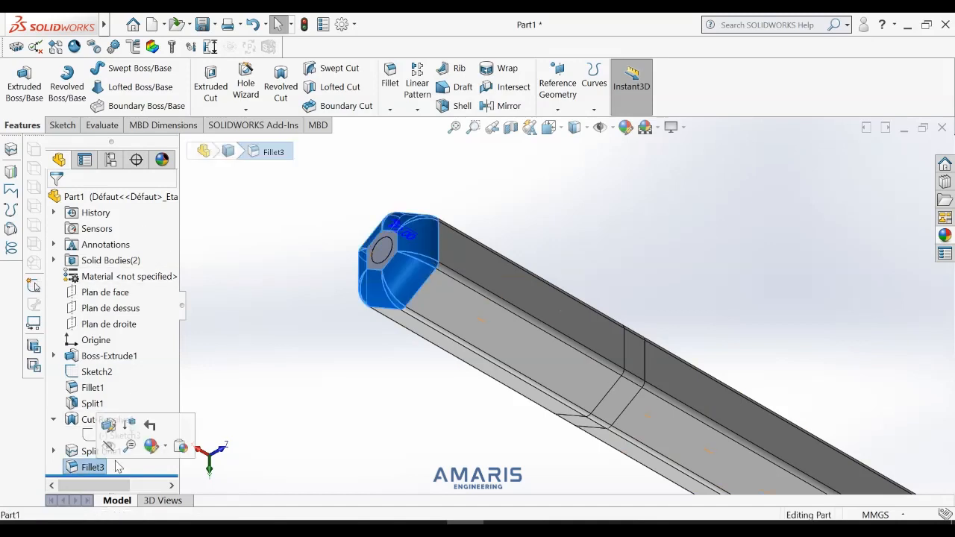
{"action": "left_click", "coordinate": [154, 447]}
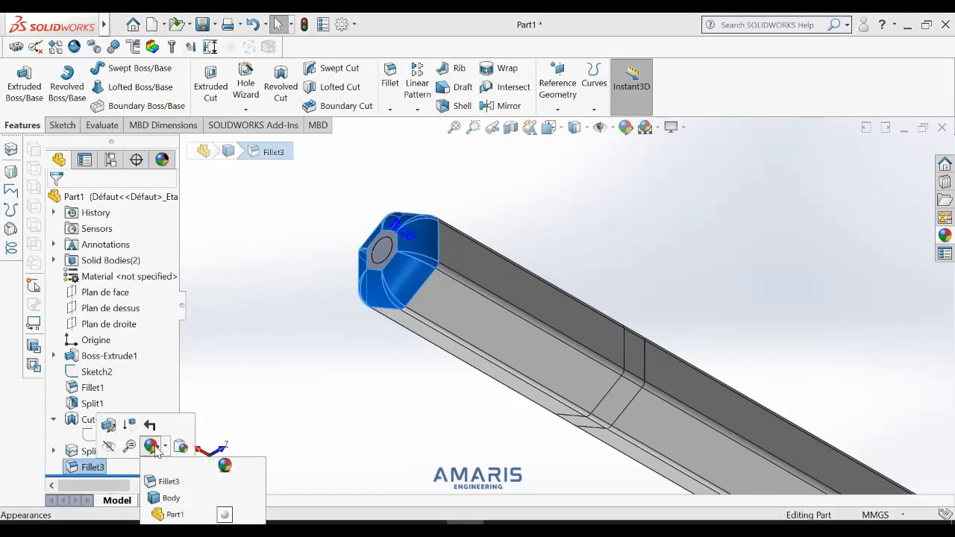
{"action": "left_click", "coordinate": [192, 485]}
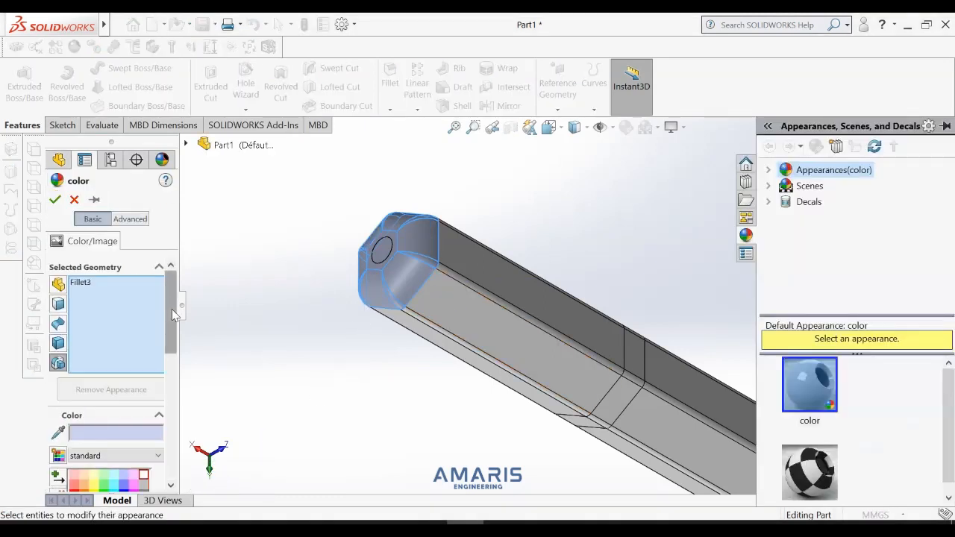
{"action": "scroll", "coordinate": [165, 351], "scroll_direction": "down", "scroll_amount": 4}
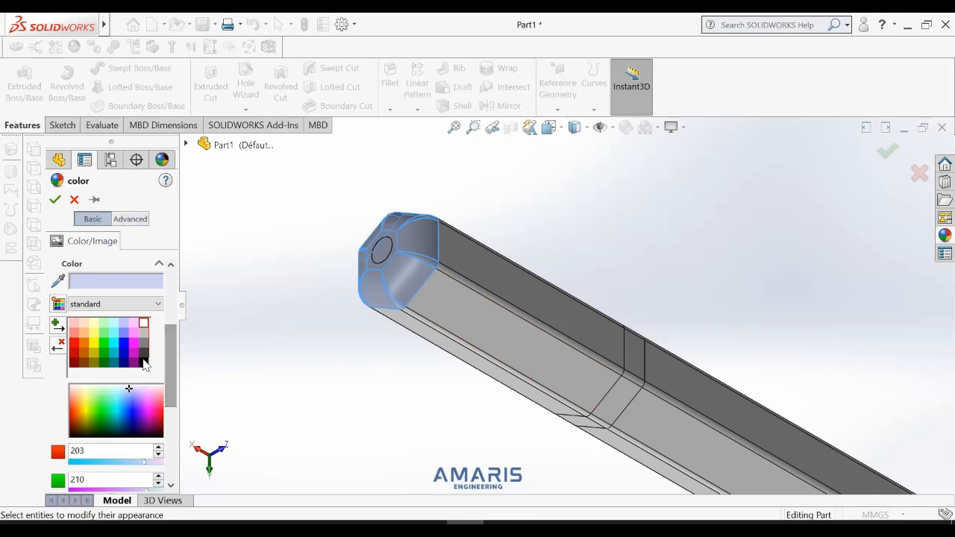
{"action": "left_click", "coordinate": [143, 361]}
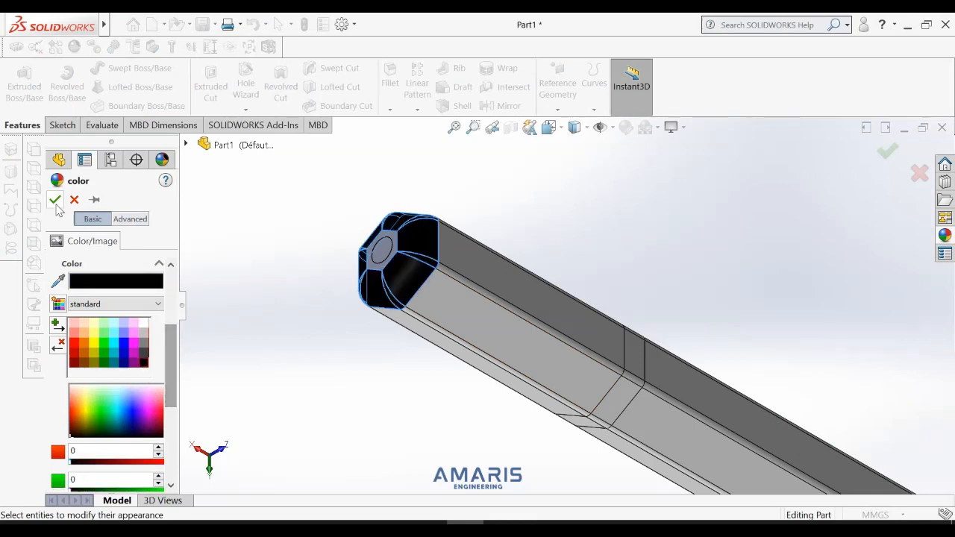
{"action": "left_click", "coordinate": [379, 256]}
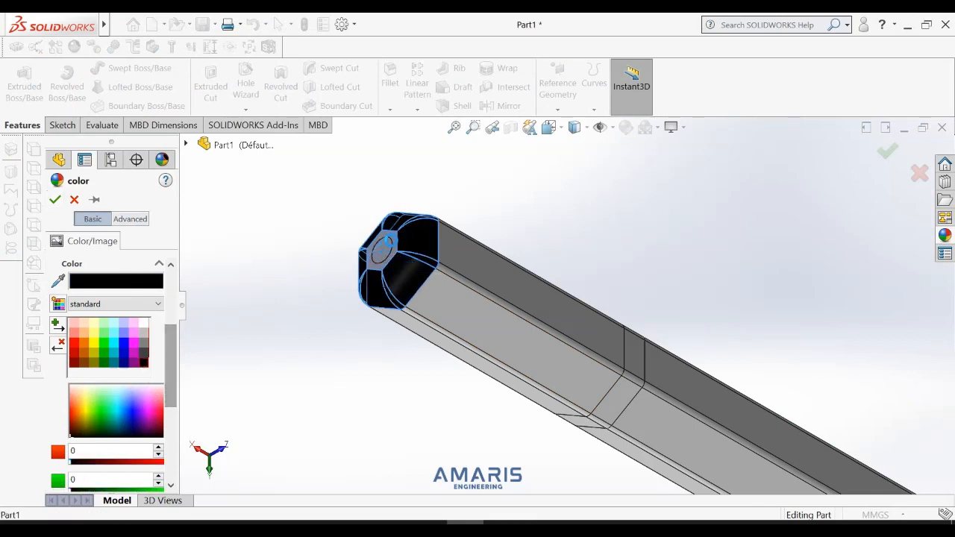
{"action": "left_click", "coordinate": [55, 200]}
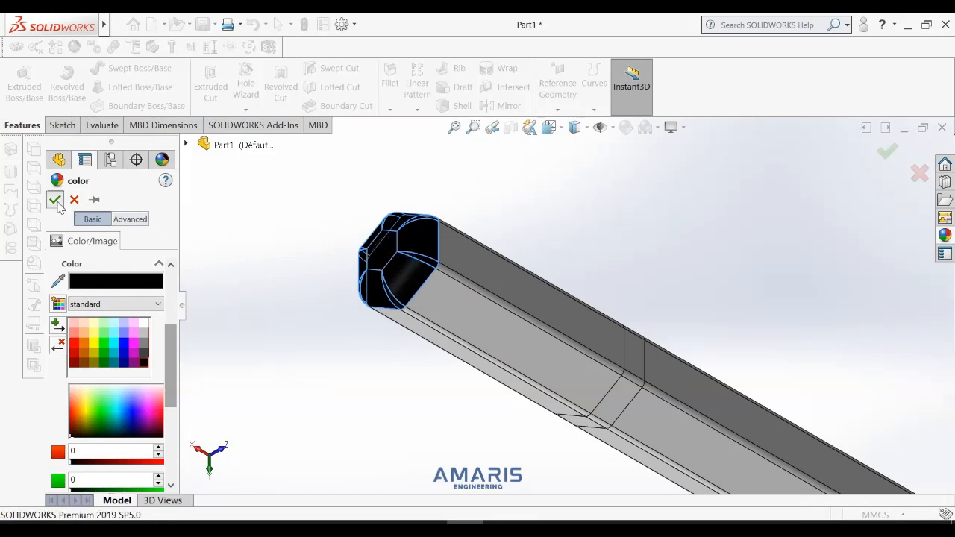
Step: Colour one side flat between the blunt-end fillet and the split-line band black, applying the appearance to that face only
{"action": "left_click", "coordinate": [469, 306]}
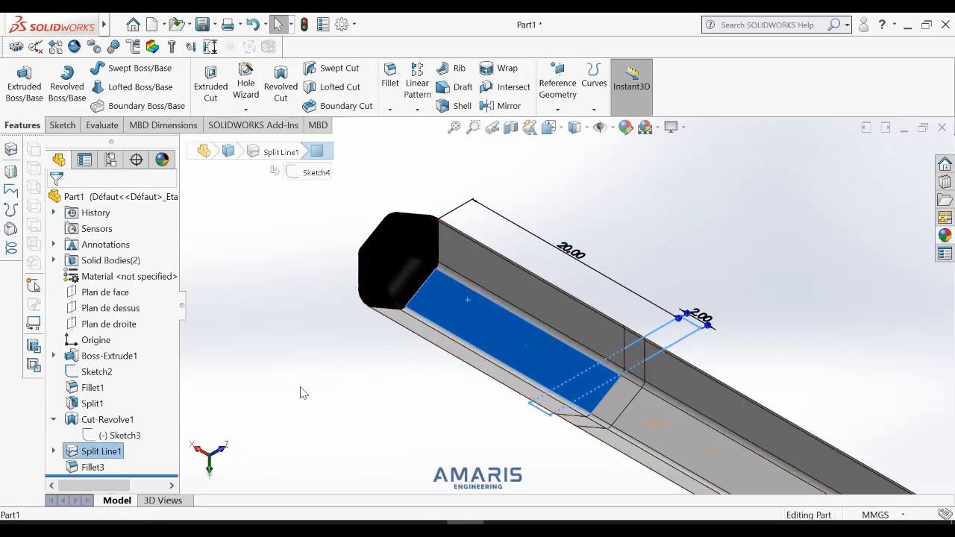
{"action": "right_click", "coordinate": [456, 328]}
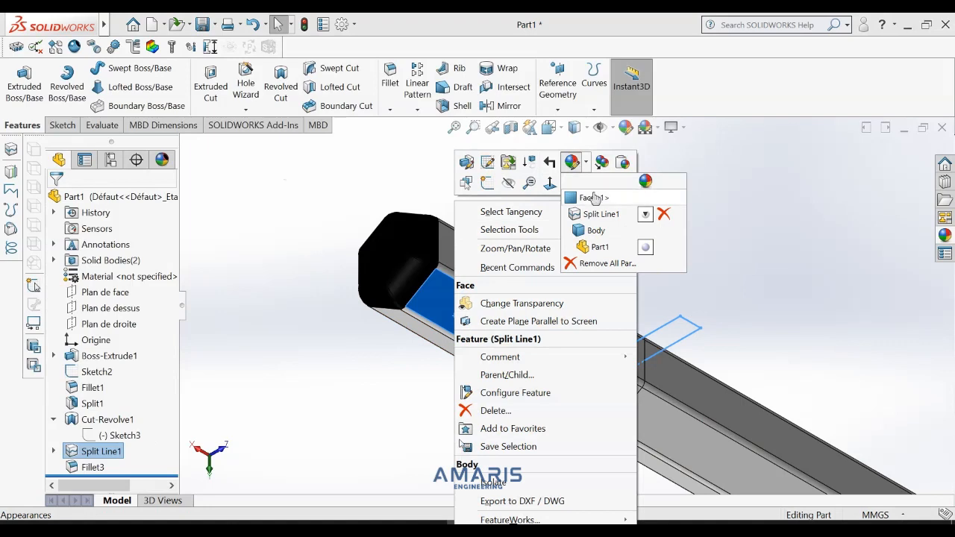
{"action": "left_click", "coordinate": [593, 198]}
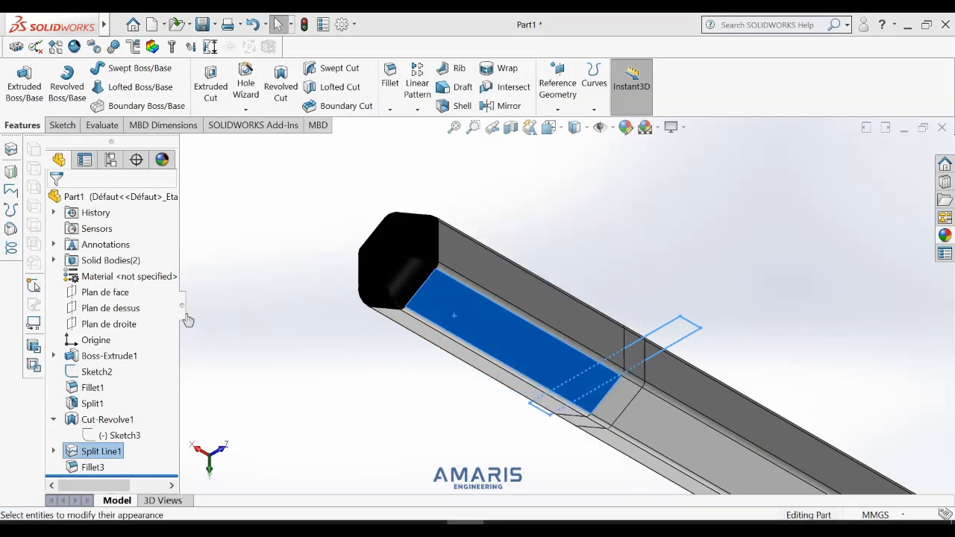
{"action": "left_click_drag", "start_coordinate": [177, 296], "coordinate": [174, 384]}
{"action": "left_click", "coordinate": [143, 384]}
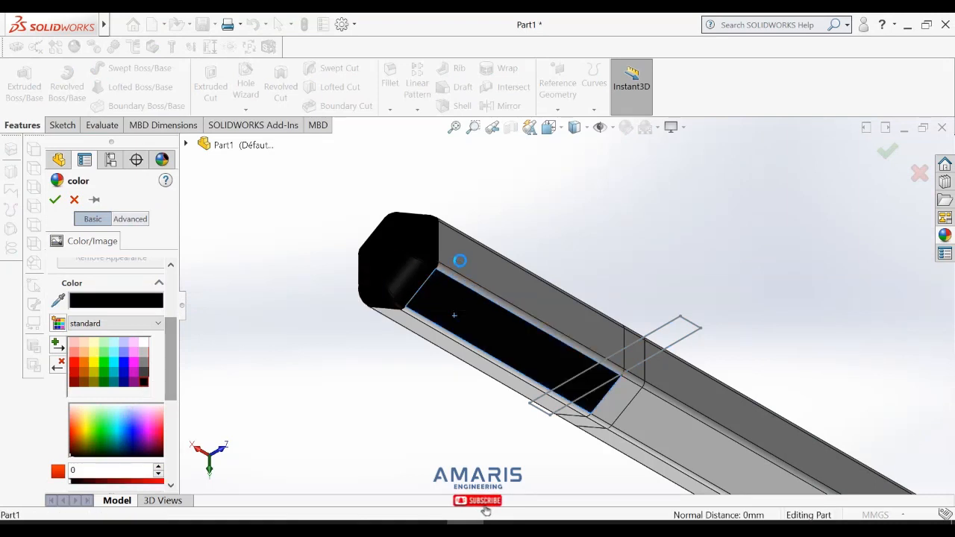
Step: Extend the black colour to the adjoining flats and rounded edges on two sides of the pencil's blunt-end section
{"action": "left_click", "coordinate": [460, 259]}
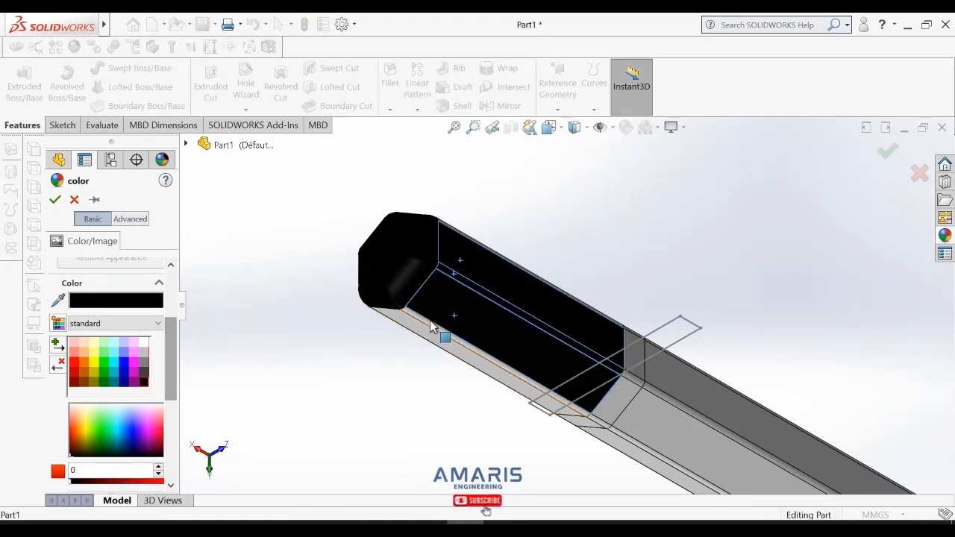
{"action": "left_click", "coordinate": [432, 326]}
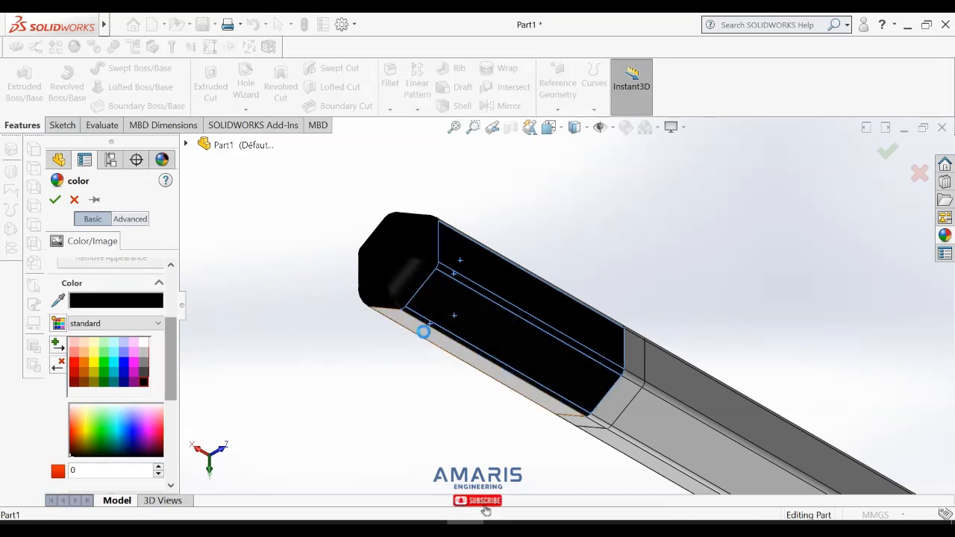
{"action": "left_click", "coordinate": [547, 127]}
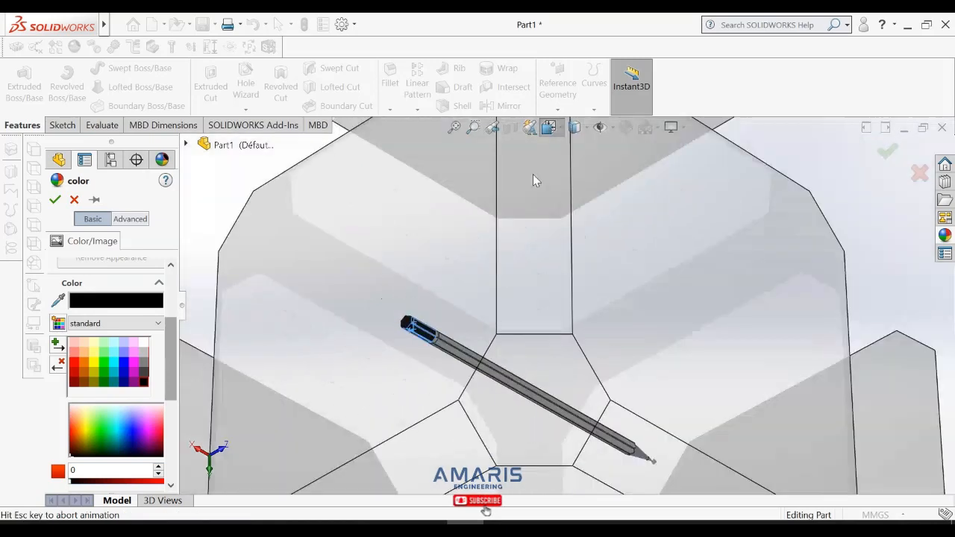
{"action": "left_click", "coordinate": [446, 254]}
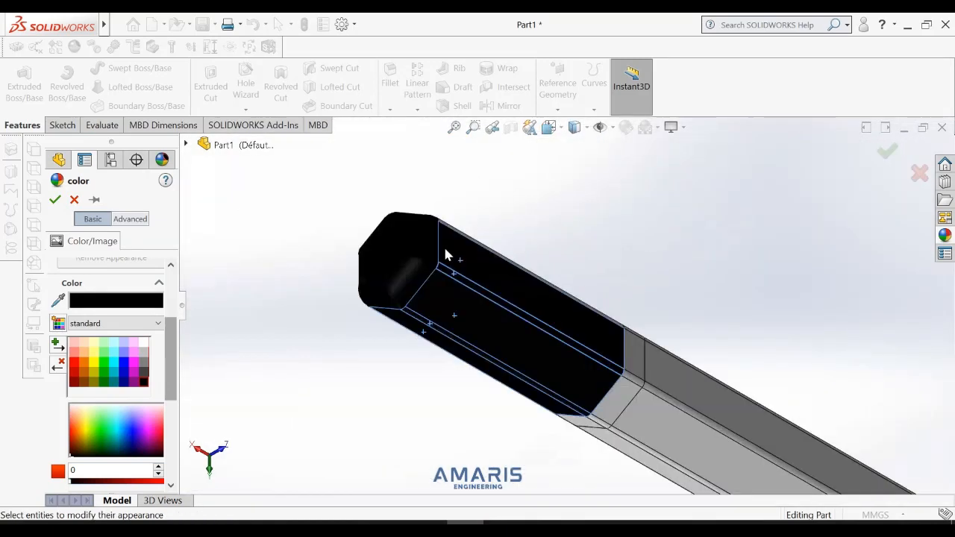
{"action": "scroll", "coordinate": [393, 389], "scroll_direction": "down", "scroll_amount": 2}
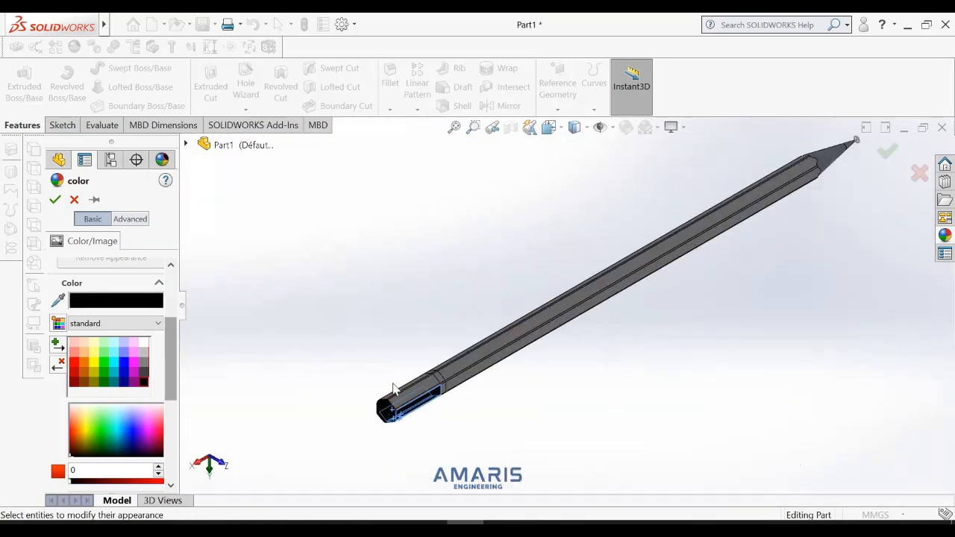
{"action": "scroll", "coordinate": [393, 393], "scroll_direction": "down", "scroll_amount": 5}
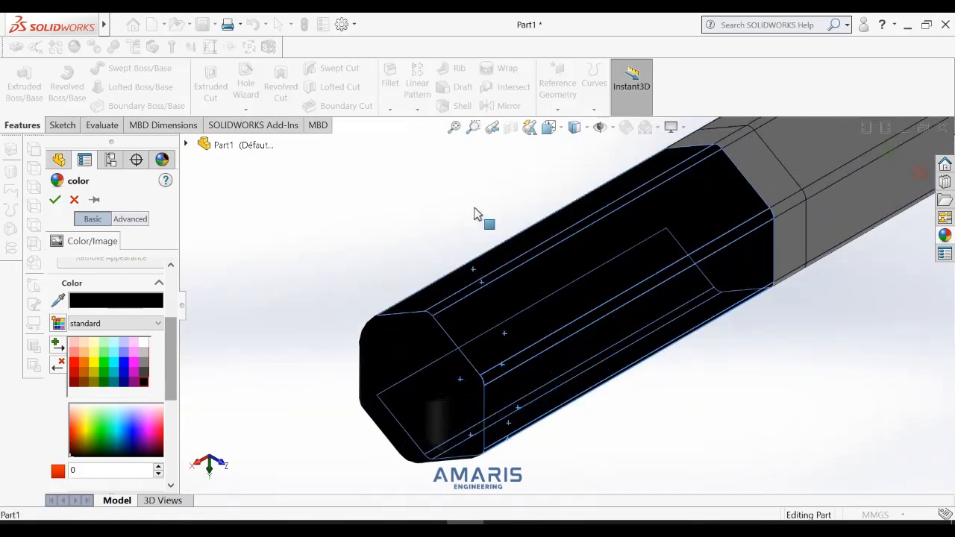
Step: Add the last uncoloured flat and rounded edges of the blunt-end section to the black faces and apply the colour
{"action": "left_click", "coordinate": [549, 127]}
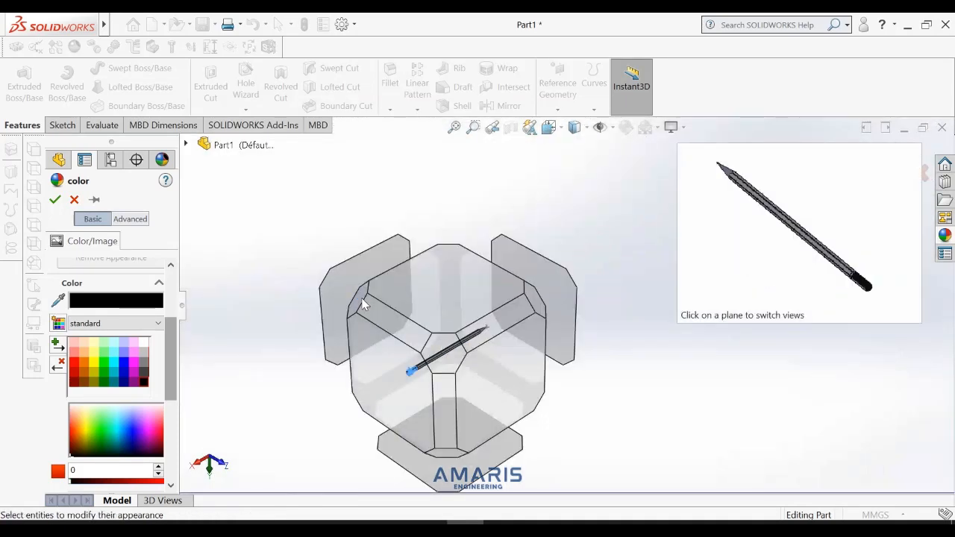
{"action": "left_click", "coordinate": [364, 304]}
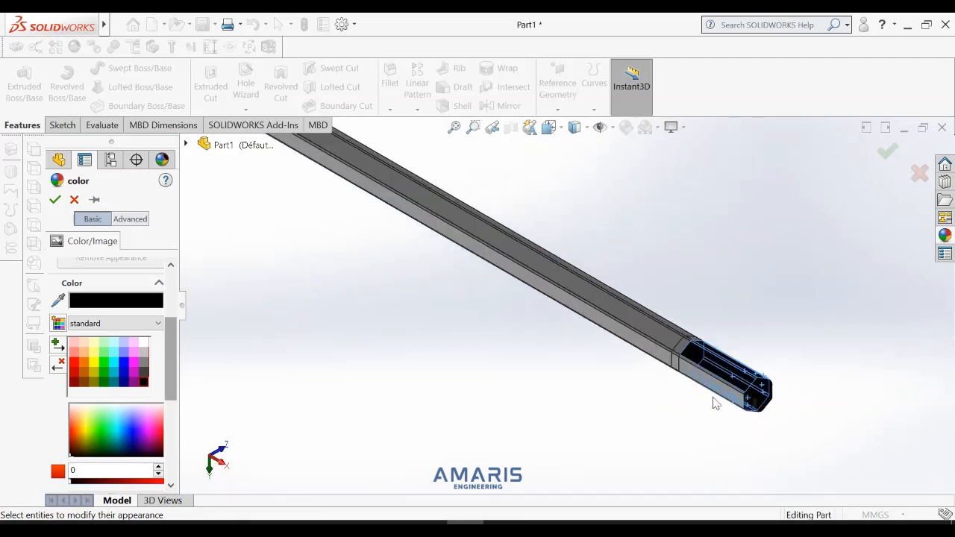
{"action": "scroll", "coordinate": [713, 404], "scroll_direction": "down", "scroll_amount": 5}
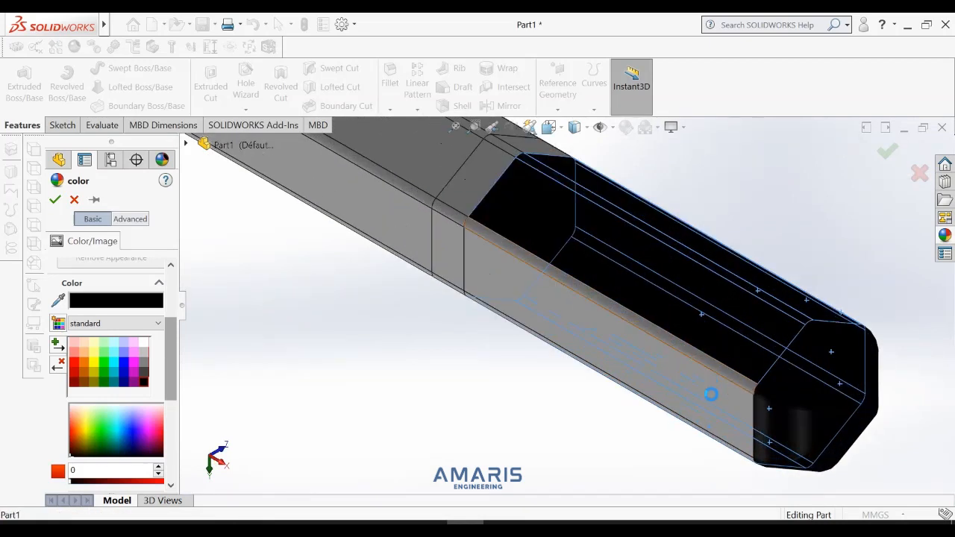
{"action": "left_click", "coordinate": [711, 395]}
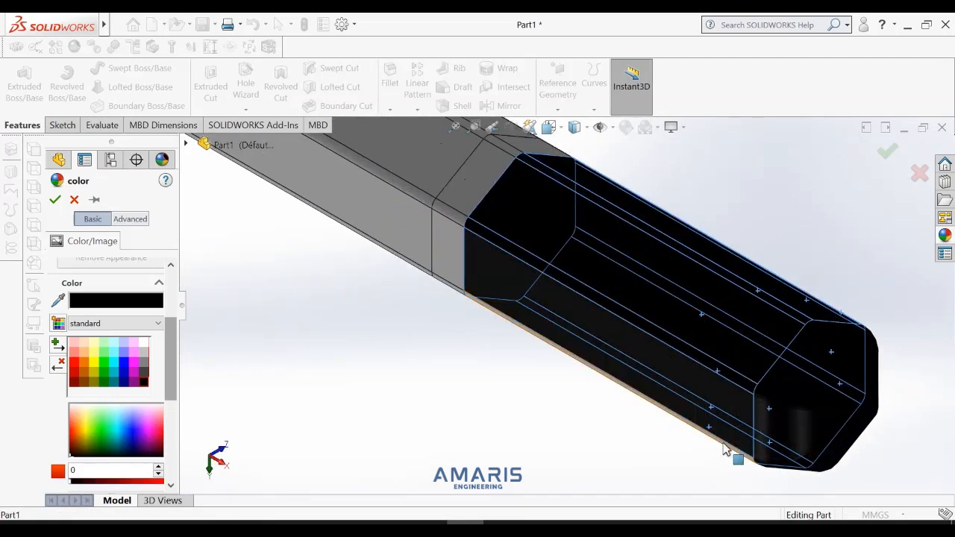
{"action": "left_click", "coordinate": [548, 129]}
{"action": "mouse_move", "coordinate": [452, 451]}
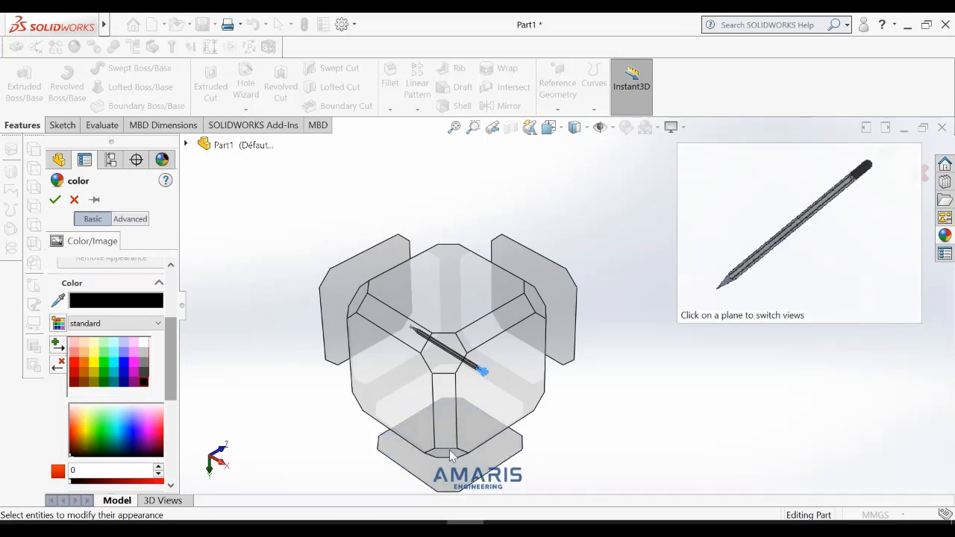
{"action": "left_click", "coordinate": [451, 455]}
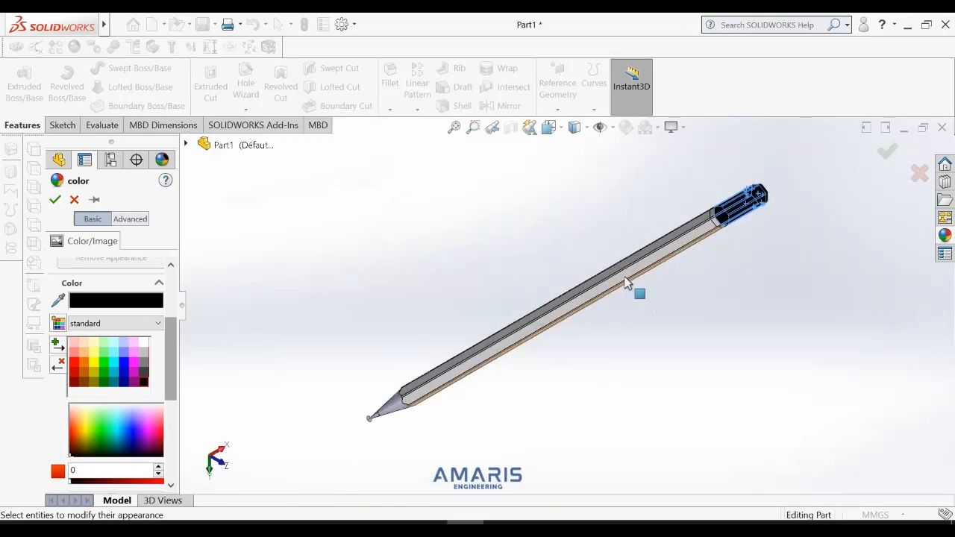
{"action": "scroll", "coordinate": [757, 208], "scroll_direction": "down", "scroll_amount": 5}
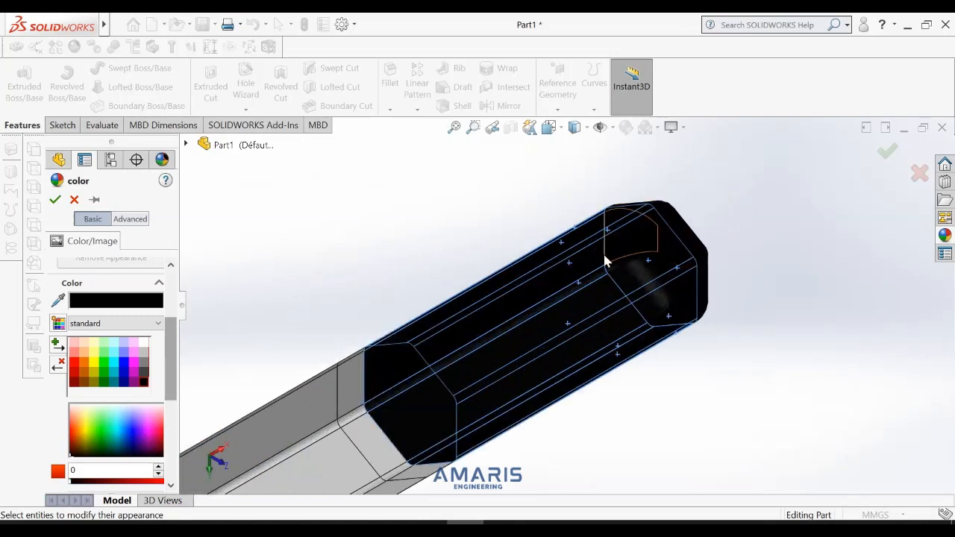
{"action": "left_click", "coordinate": [56, 199]}
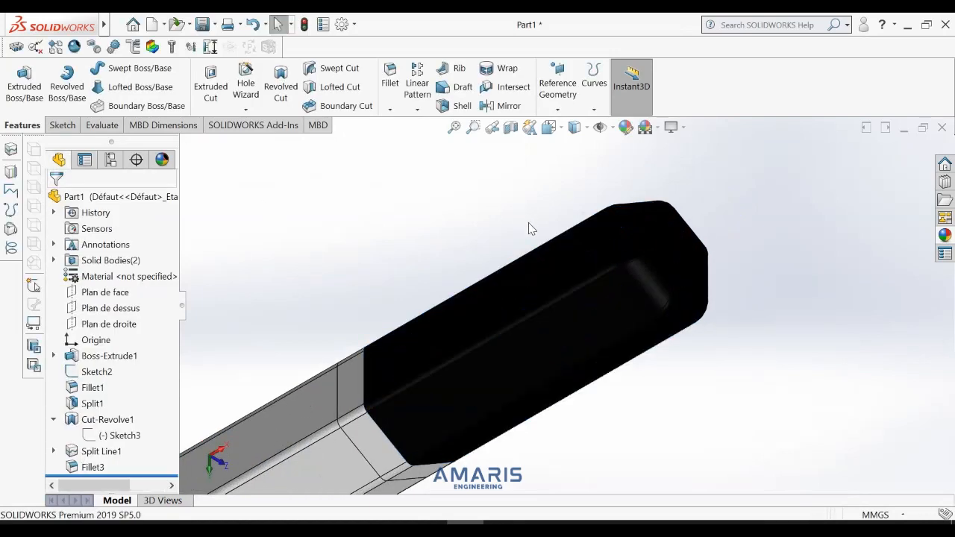
Step: Colour one long side flat of the pencil body dark blue, applying the appearance to that face only
{"action": "scroll", "coordinate": [494, 315], "scroll_direction": "up", "scroll_amount": 5}
{"action": "scroll", "coordinate": [440, 372], "scroll_direction": "up", "scroll_amount": 2}
{"action": "scroll", "coordinate": [440, 369], "scroll_direction": "down", "scroll_amount": 3}
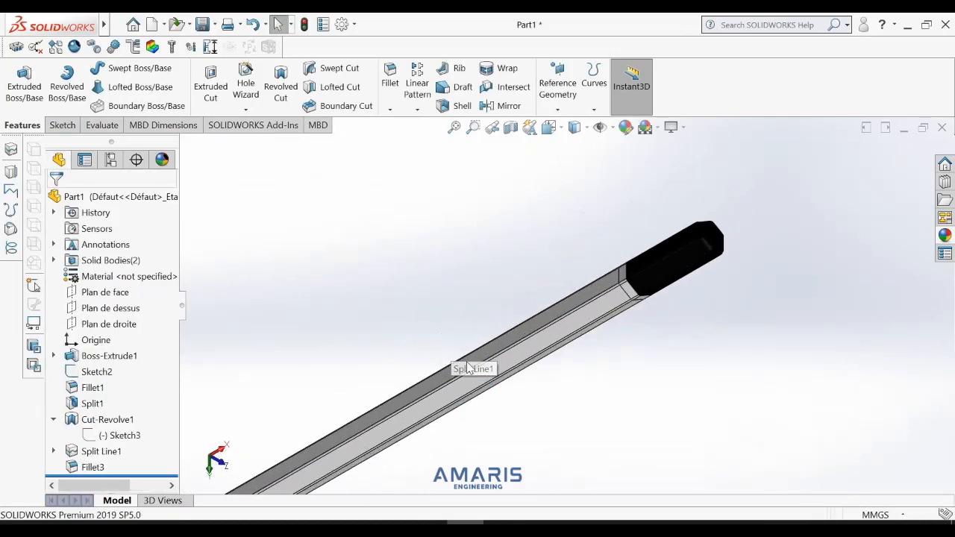
{"action": "scroll", "coordinate": [471, 354], "scroll_direction": "up", "scroll_amount": 2}
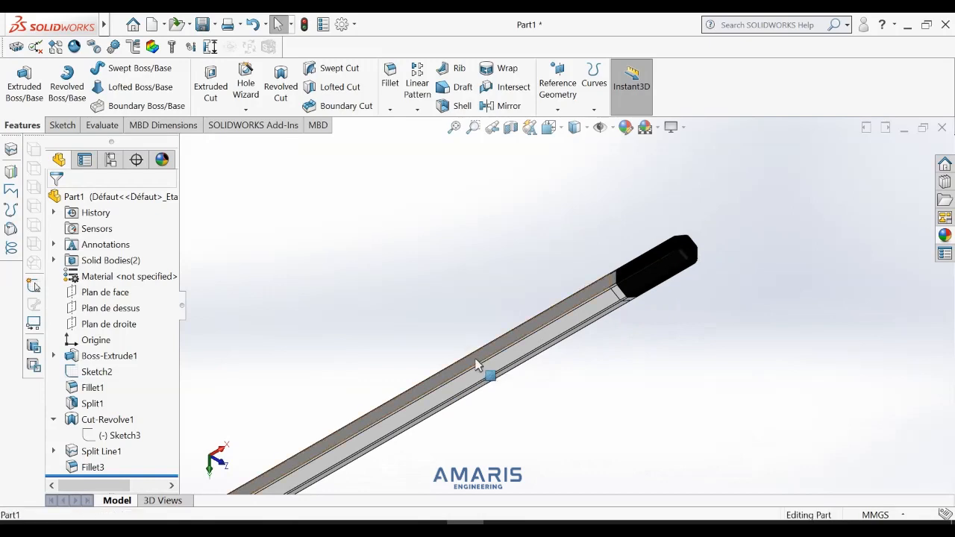
{"action": "left_click", "coordinate": [477, 364]}
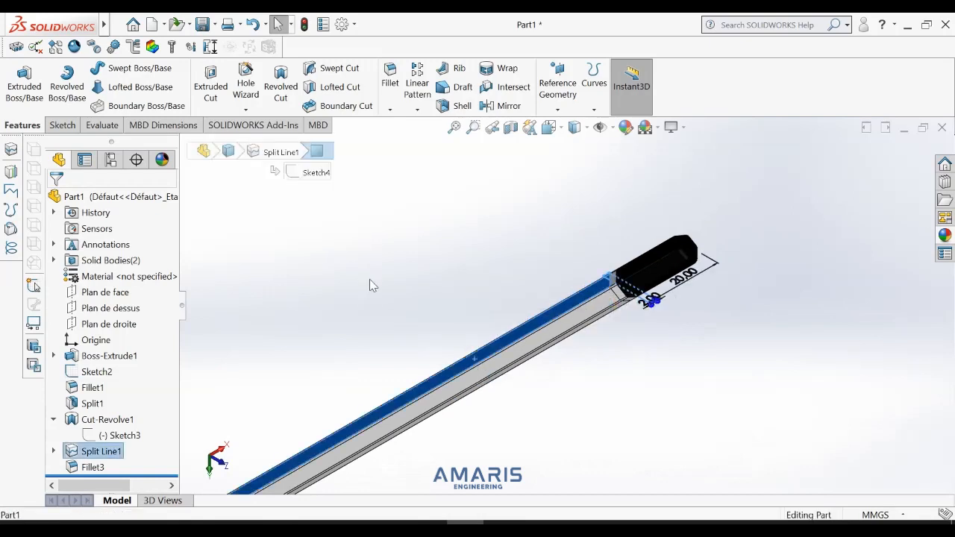
{"action": "right_click", "coordinate": [581, 302]}
{"action": "mouse_move", "coordinate": [697, 164]}
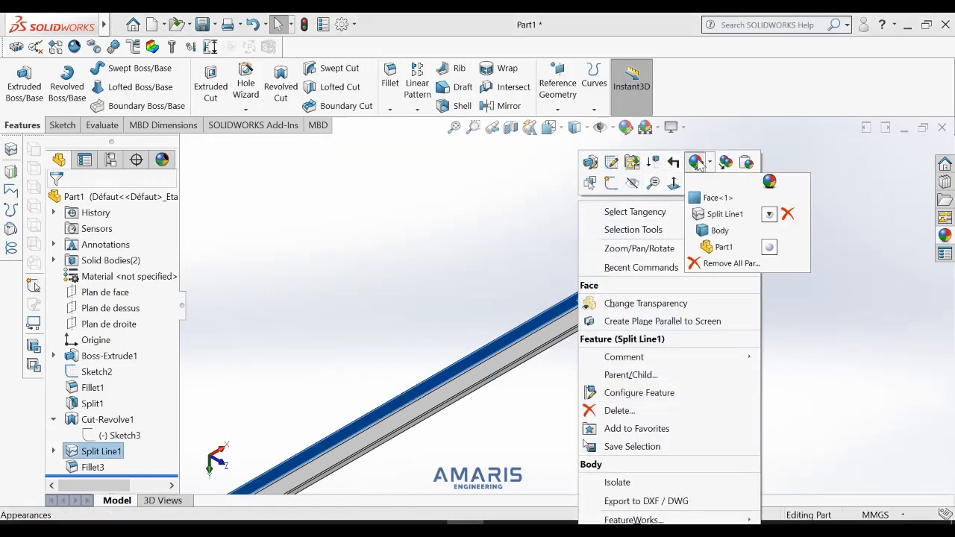
{"action": "left_click", "coordinate": [707, 198]}
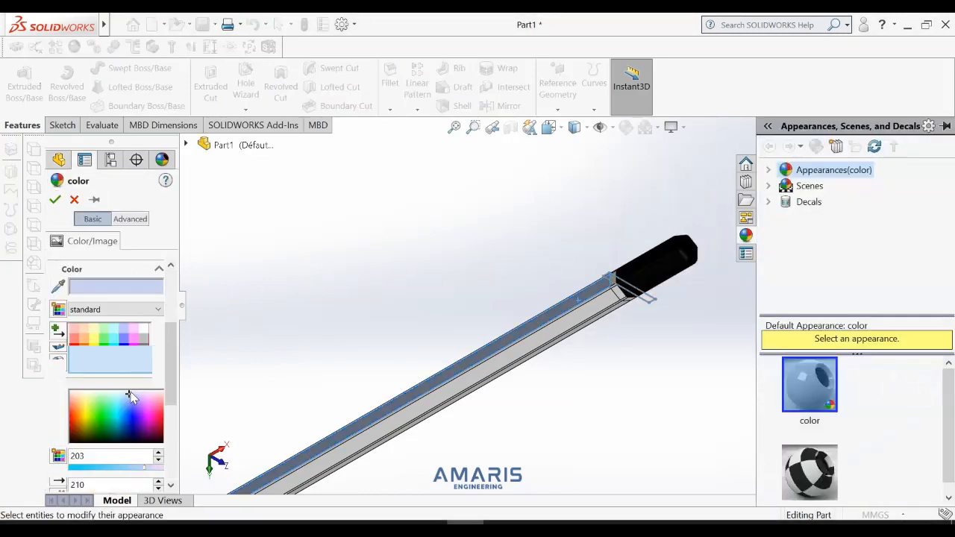
{"action": "left_click", "coordinate": [125, 359]}
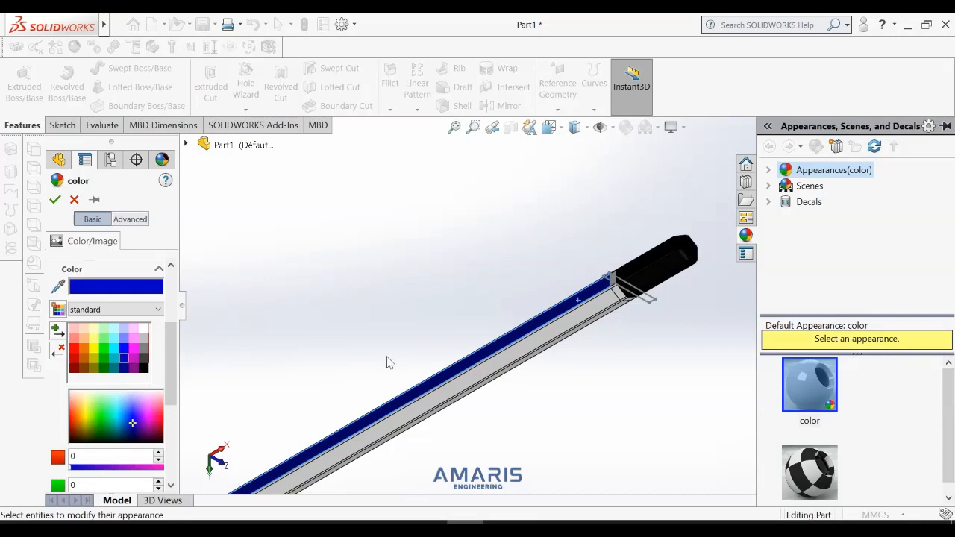
Step: Extend the dark blue colour to the neighbouring long flats and rounded edges on the same side of the pencil body
{"action": "scroll", "coordinate": [551, 321], "scroll_direction": "down", "scroll_amount": 5}
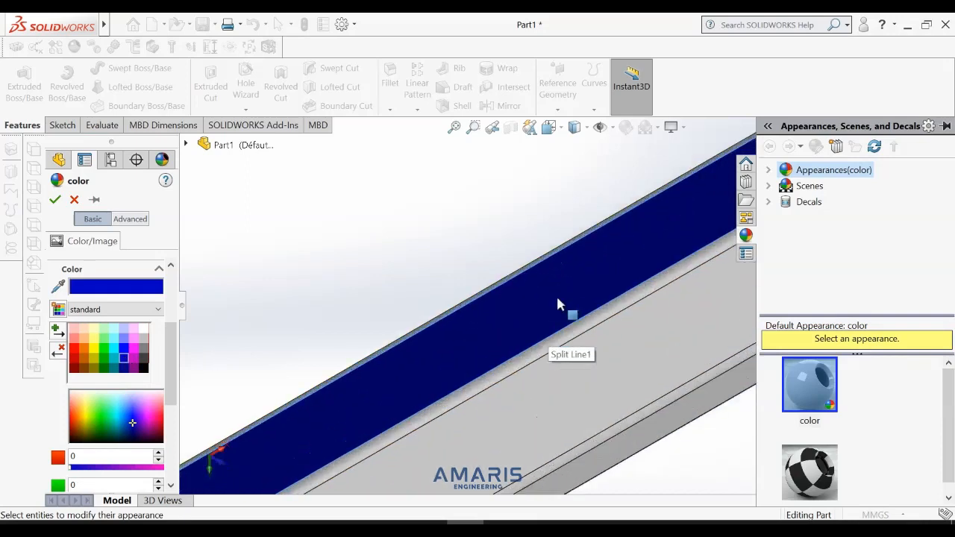
{"action": "left_click", "coordinate": [602, 317]}
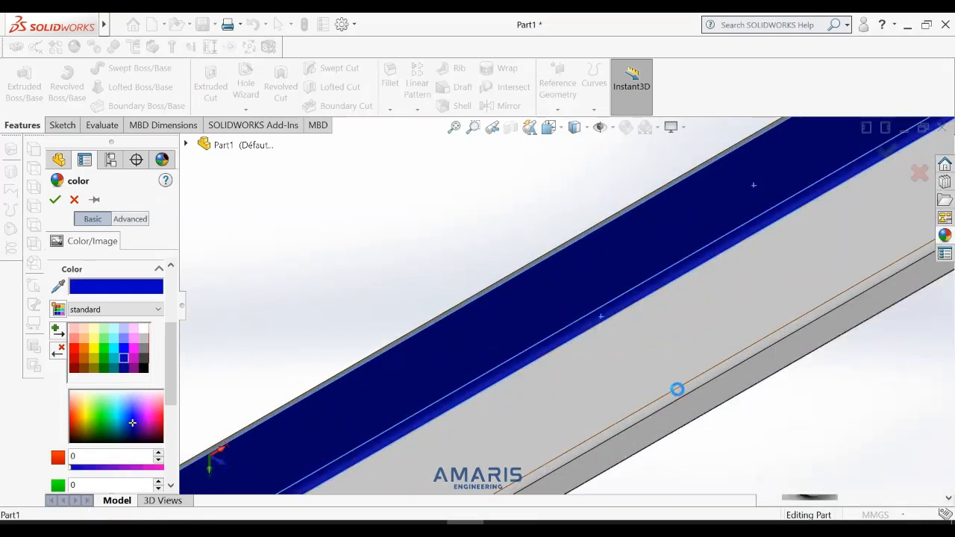
{"action": "left_click", "coordinate": [679, 392]}
{"action": "left_click", "coordinate": [689, 405]}
{"action": "left_click", "coordinate": [642, 367]}
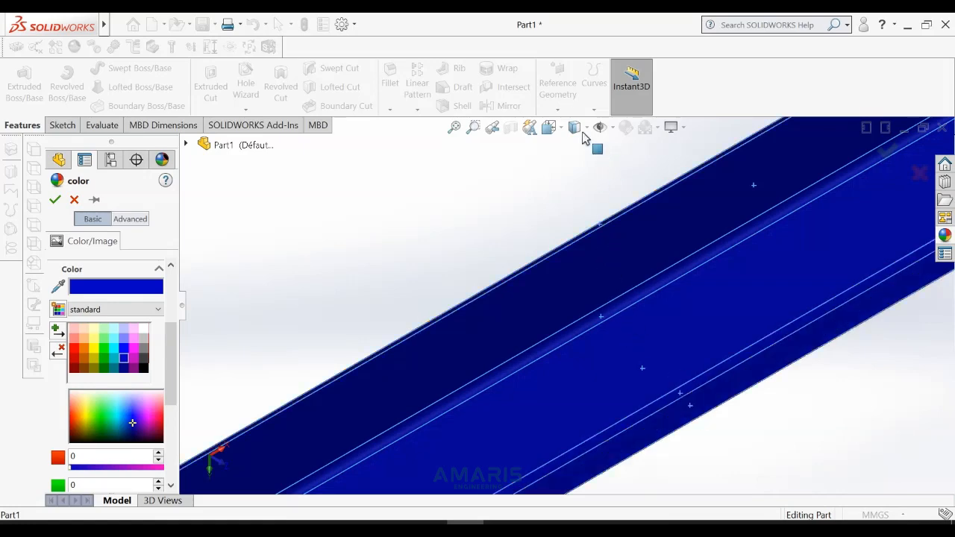
Step: Add the long flat and rounded edges on the adjacent side of the pencil body to the dark blue faces
{"action": "left_click", "coordinate": [549, 126]}
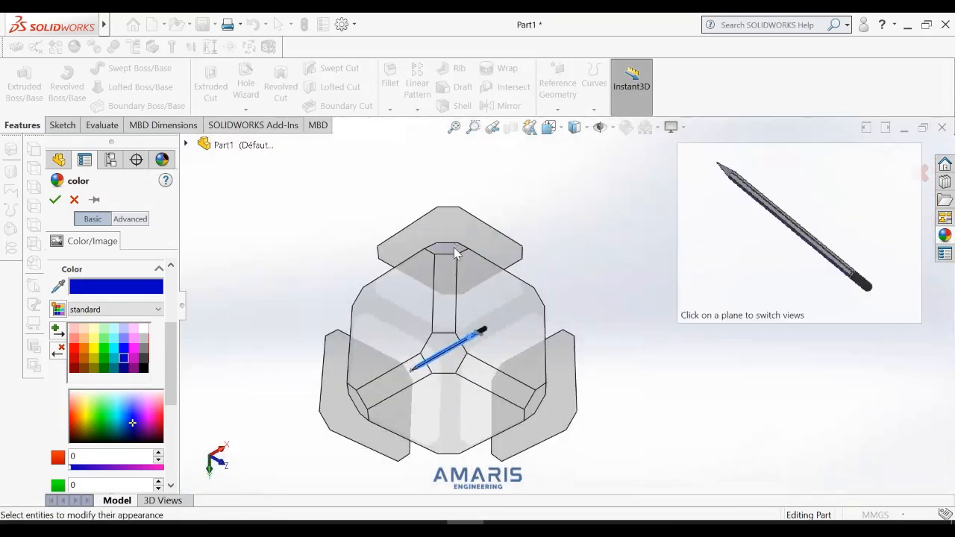
{"action": "left_click", "coordinate": [455, 250]}
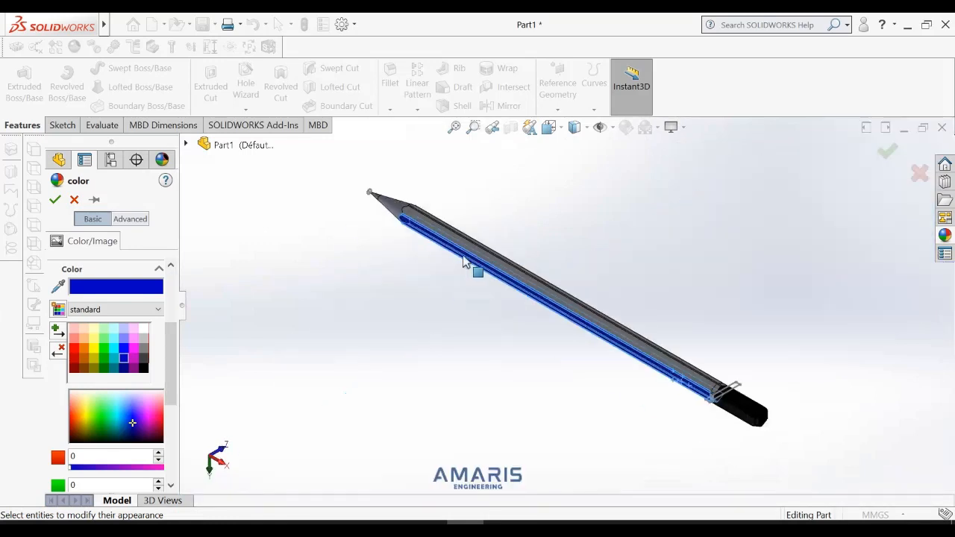
{"action": "scroll", "coordinate": [603, 316], "scroll_direction": "down", "scroll_amount": 4}
{"action": "middle_click_drag", "start_coordinate": [782, 332], "coordinate": [734, 446]}
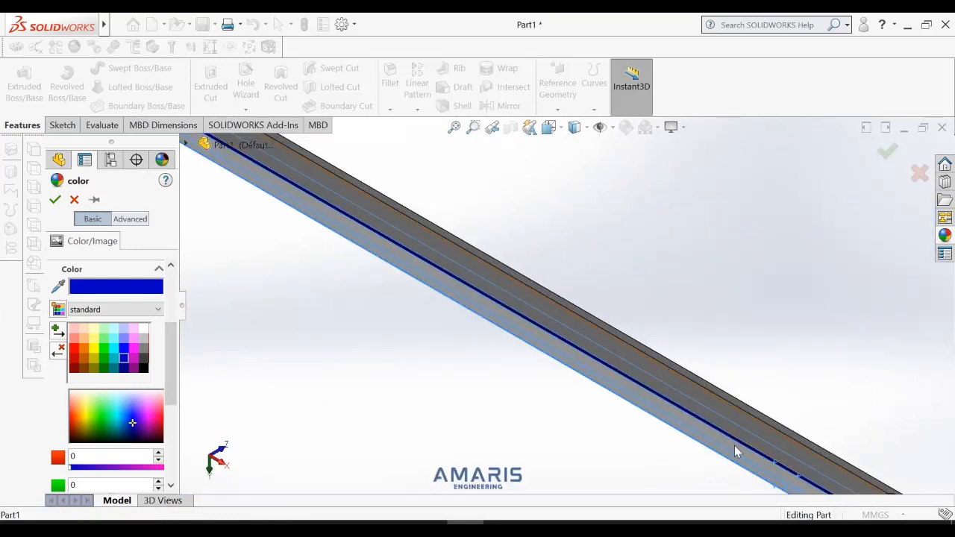
{"action": "left_click", "coordinate": [692, 400]}
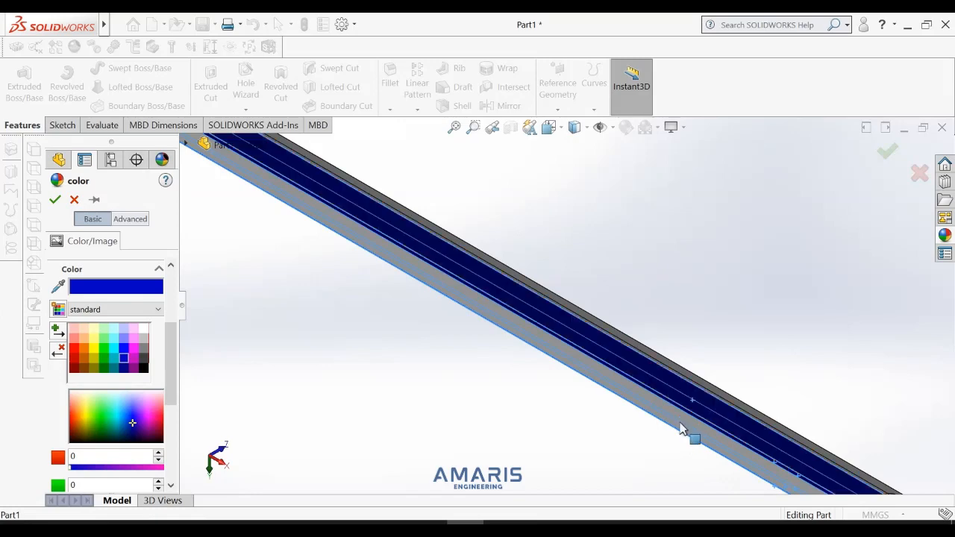
{"action": "scroll", "coordinate": [714, 394], "scroll_direction": "down", "scroll_amount": 5}
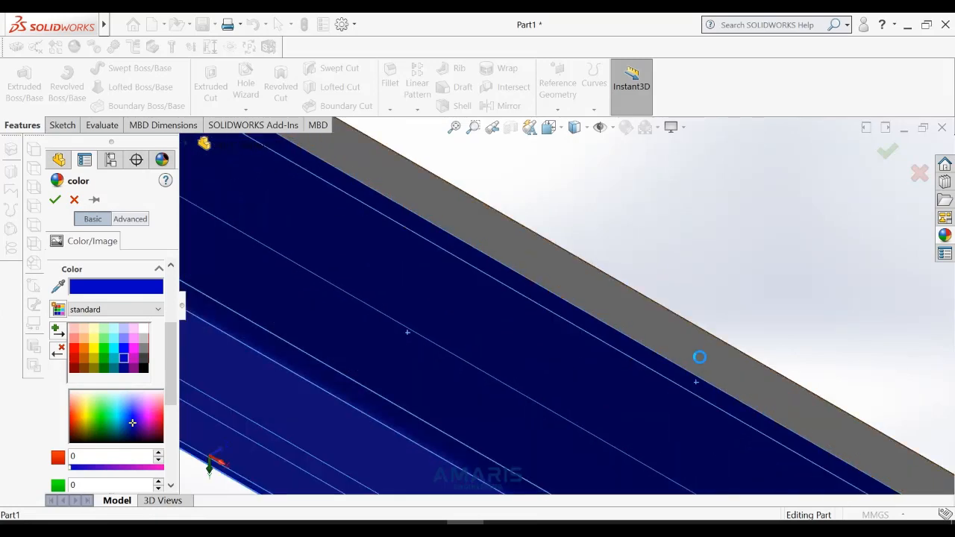
Step: Add the remaining uncoloured long flats and rounded edges of the pencil body to the dark blue faces and apply the colour
{"action": "left_click", "coordinate": [549, 127]}
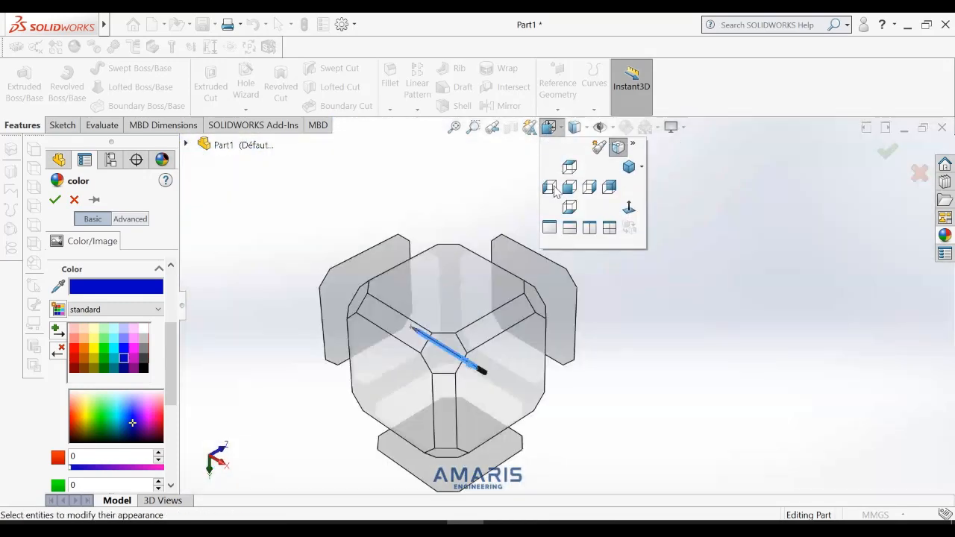
{"action": "left_click", "coordinate": [541, 312]}
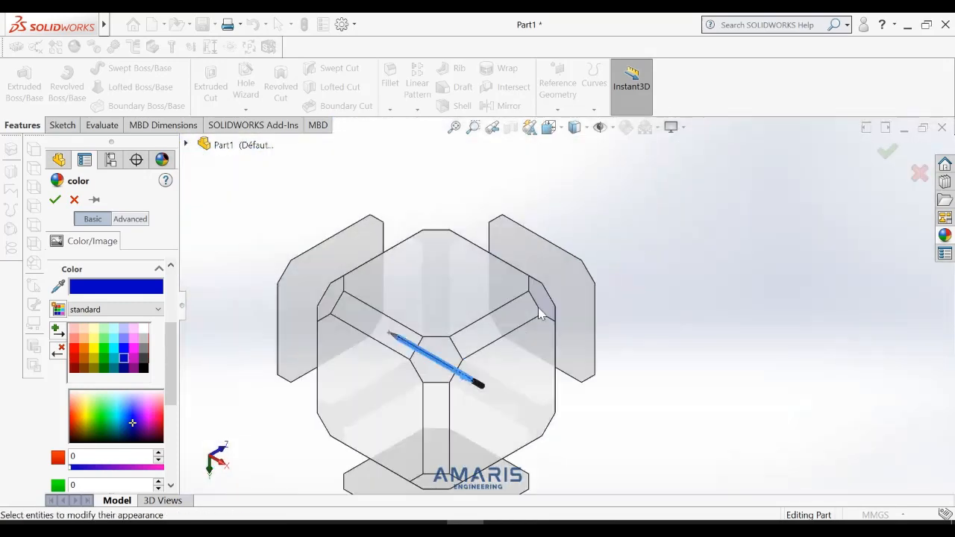
{"action": "scroll", "coordinate": [501, 387], "scroll_direction": "down", "scroll_amount": 3}
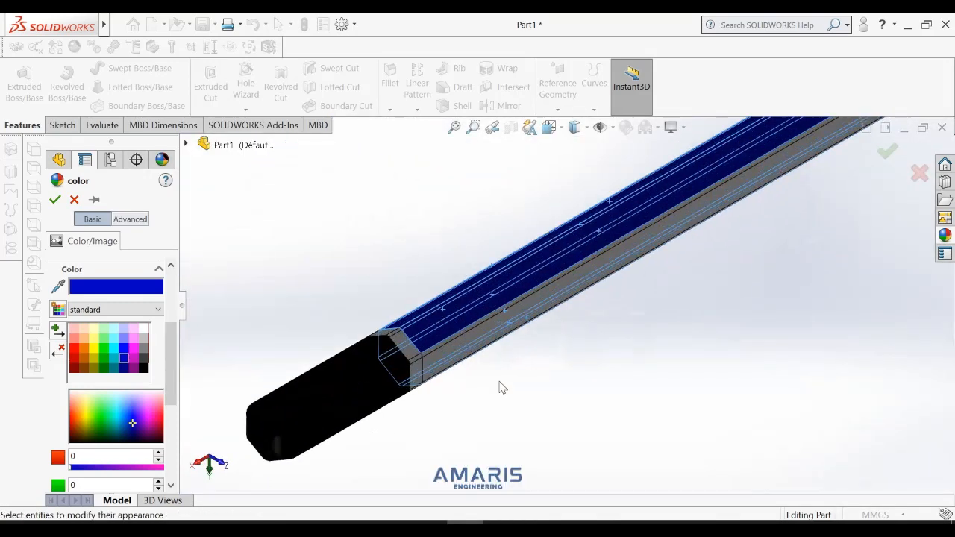
{"action": "scroll", "coordinate": [443, 338], "scroll_direction": "down", "scroll_amount": 2}
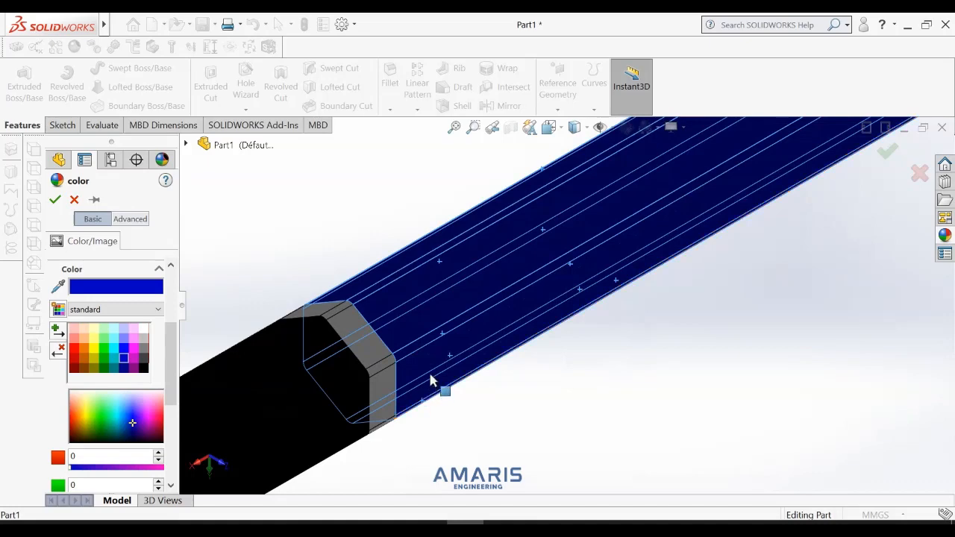
{"action": "left_click", "coordinate": [55, 199]}
Step: Apply the polished beech 2d wood appearance to the sharpened conical face between the blue body and the core tip
{"action": "scroll", "coordinate": [366, 283], "scroll_direction": "up", "scroll_amount": 5}
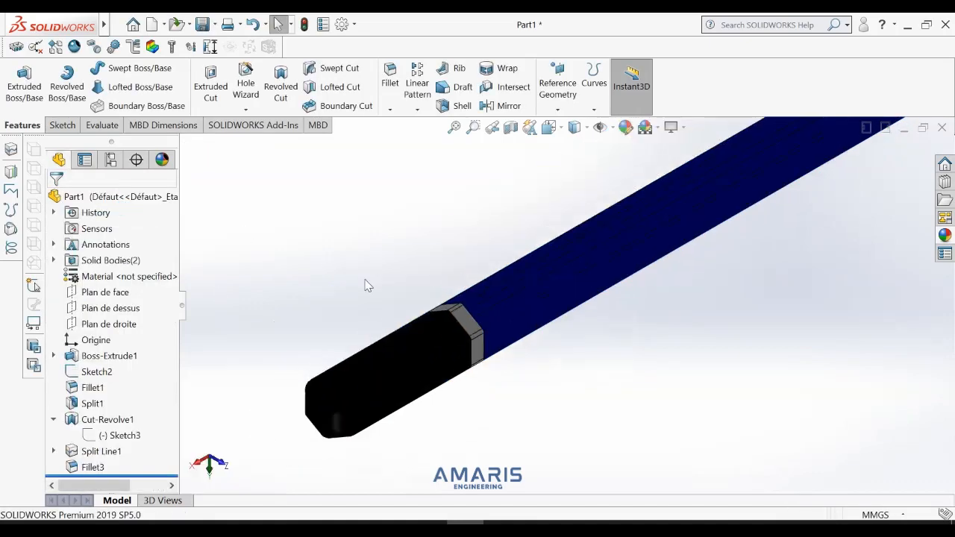
{"action": "right_click", "coordinate": [430, 272]}
{"action": "left_click", "coordinate": [495, 341]}
{"action": "mouse_move", "coordinate": [495, 341]}
{"action": "left_mouse_down"}
{"action": "mouse_move", "coordinate": [554, 335]}
{"action": "mouse_move", "coordinate": [531, 335]}
{"action": "mouse_move", "coordinate": [657, 402]}
{"action": "mouse_move", "coordinate": [674, 378]}
{"action": "mouse_move", "coordinate": [771, 355]}
{"action": "mouse_move", "coordinate": [673, 366]}
{"action": "mouse_move", "coordinate": [650, 282]}
{"action": "mouse_move", "coordinate": [688, 196]}
{"action": "mouse_move", "coordinate": [750, 183]}
{"action": "mouse_move", "coordinate": [837, 294]}
{"action": "mouse_move", "coordinate": [703, 392]}
{"action": "mouse_move", "coordinate": [614, 388]}
{"action": "mouse_move", "coordinate": [784, 258]}
{"action": "mouse_move", "coordinate": [651, 241]}
{"action": "mouse_move", "coordinate": [387, 327]}
{"action": "left_mouse_up"}
{"action": "scroll", "coordinate": [616, 206], "scroll_direction": "down", "scroll_amount": 5}
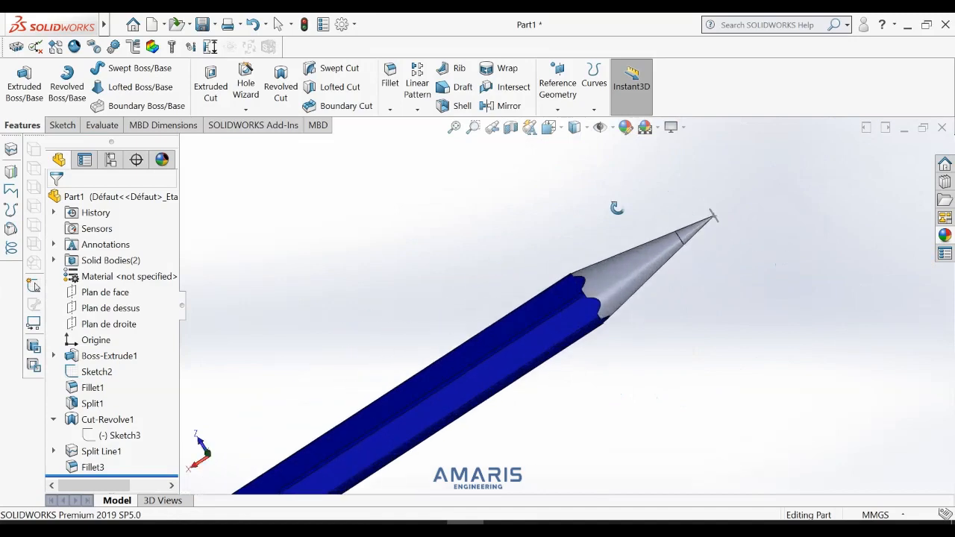
{"action": "right_click", "coordinate": [697, 217]}
{"action": "left_click", "coordinate": [709, 232]}
{"action": "left_click", "coordinate": [677, 292]}
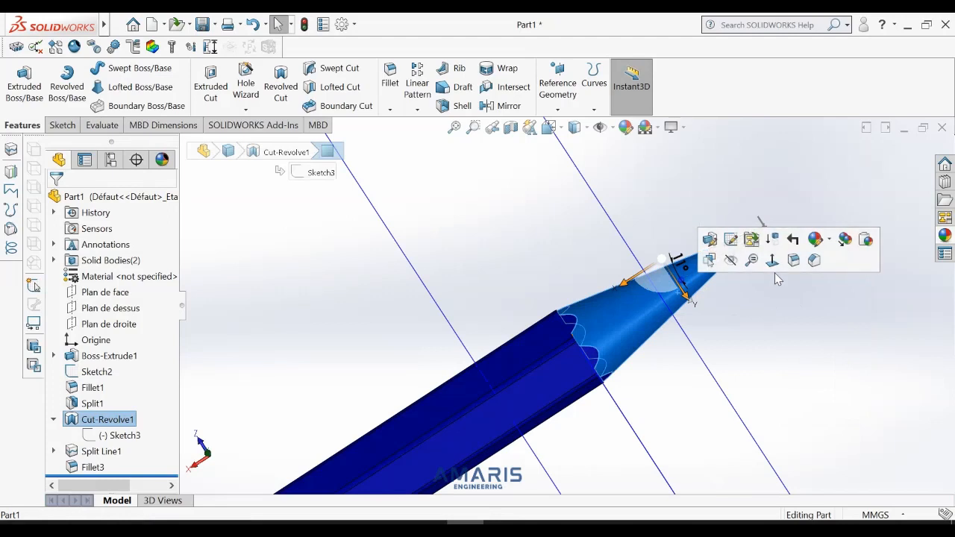
{"action": "left_click", "coordinate": [944, 236]}
{"action": "left_click", "coordinate": [770, 170]}
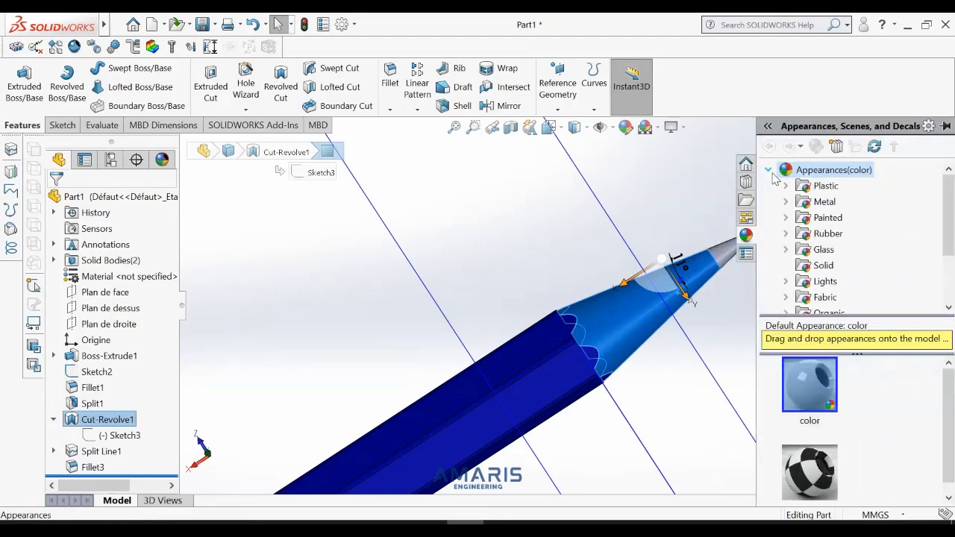
{"action": "scroll", "coordinate": [835, 267], "scroll_direction": "down", "scroll_amount": 2}
{"action": "left_click", "coordinate": [787, 233]}
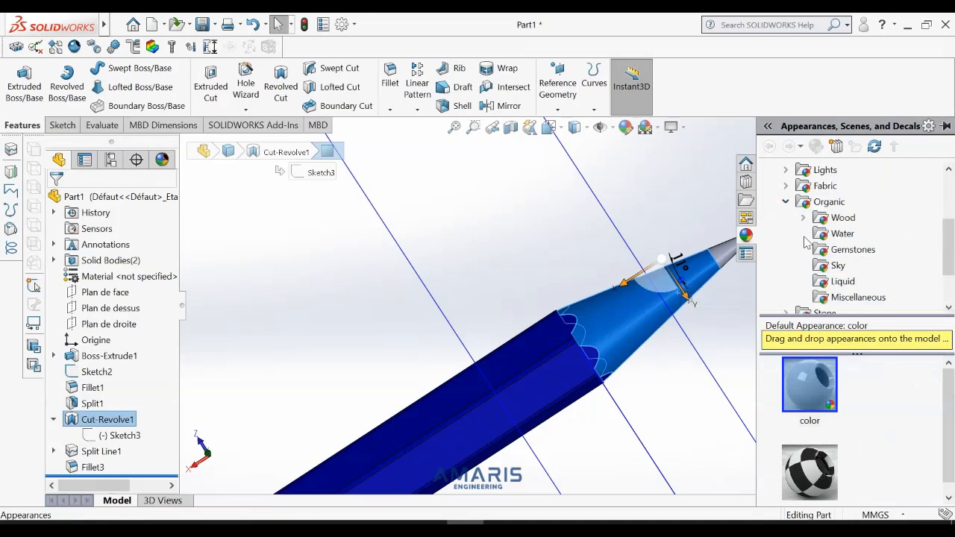
{"action": "left_click", "coordinate": [842, 219]}
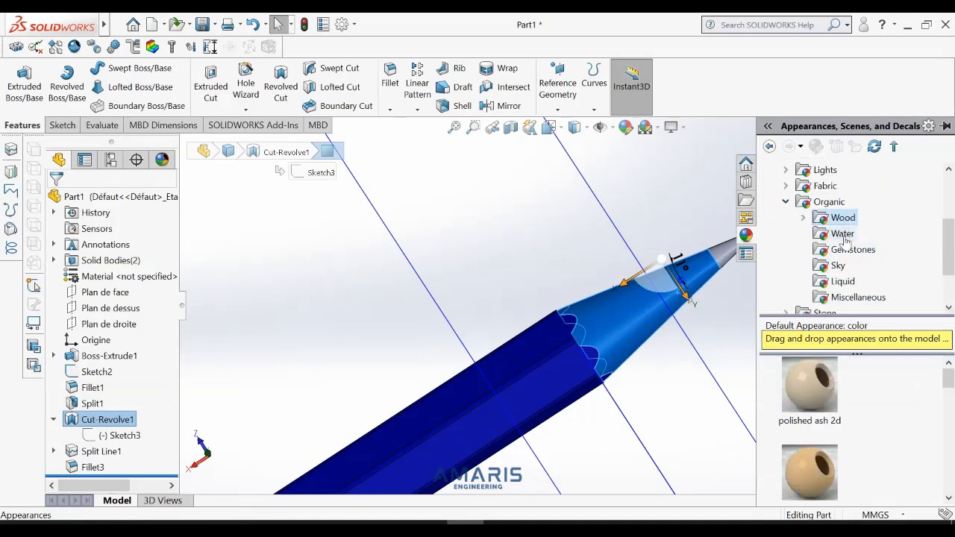
{"action": "left_click", "coordinate": [819, 467]}
{"action": "scroll", "coordinate": [874, 418], "scroll_direction": "down", "scroll_amount": 1}
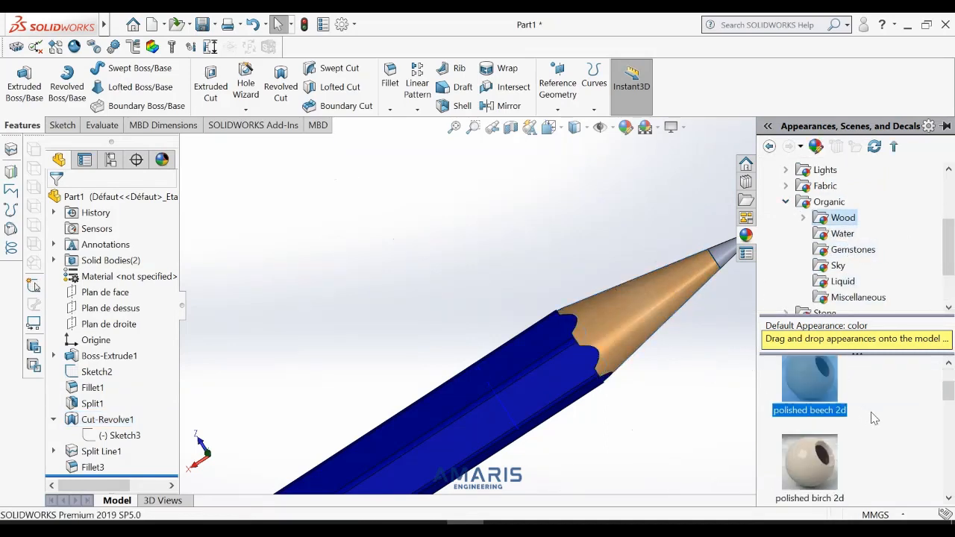
Step: Colour the conical tip of the pencil core black, applying the appearance to that face only
{"action": "scroll", "coordinate": [869, 416], "scroll_direction": "up", "scroll_amount": 2}
{"action": "scroll", "coordinate": [687, 339], "scroll_direction": "up", "scroll_amount": 3}
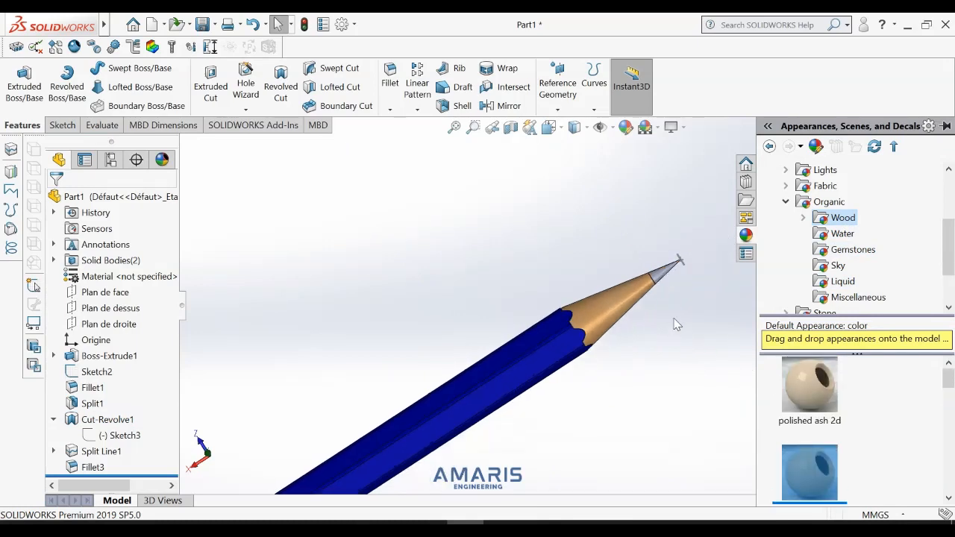
{"action": "scroll", "coordinate": [677, 323], "scroll_direction": "down", "scroll_amount": 3}
{"action": "left_click", "coordinate": [631, 229]}
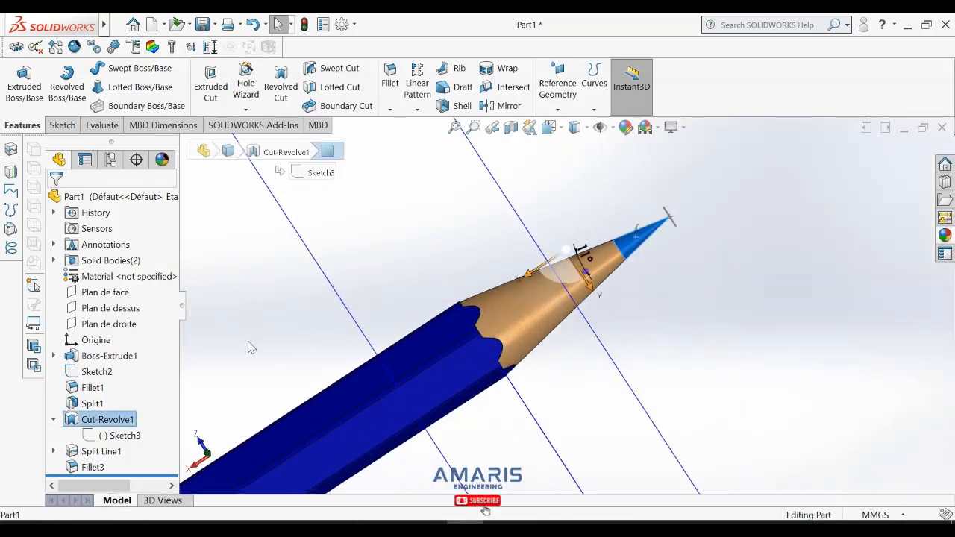
{"action": "right_click", "coordinate": [630, 250]}
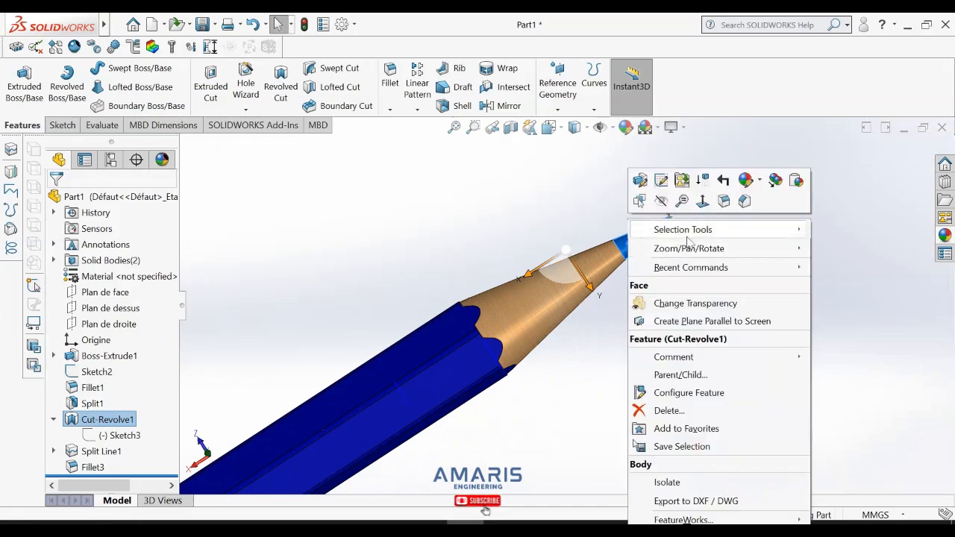
{"action": "left_click", "coordinate": [746, 195]}
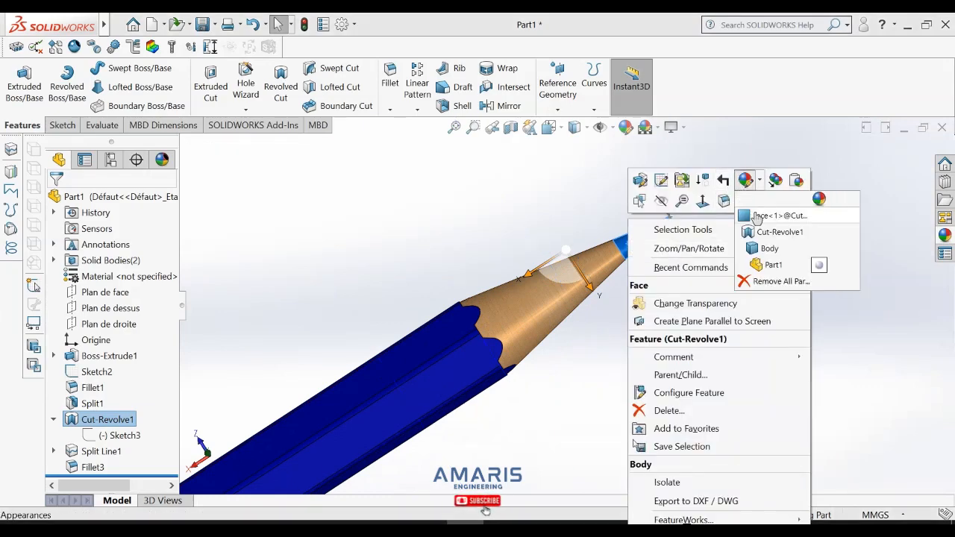
{"action": "left_click", "coordinate": [755, 217]}
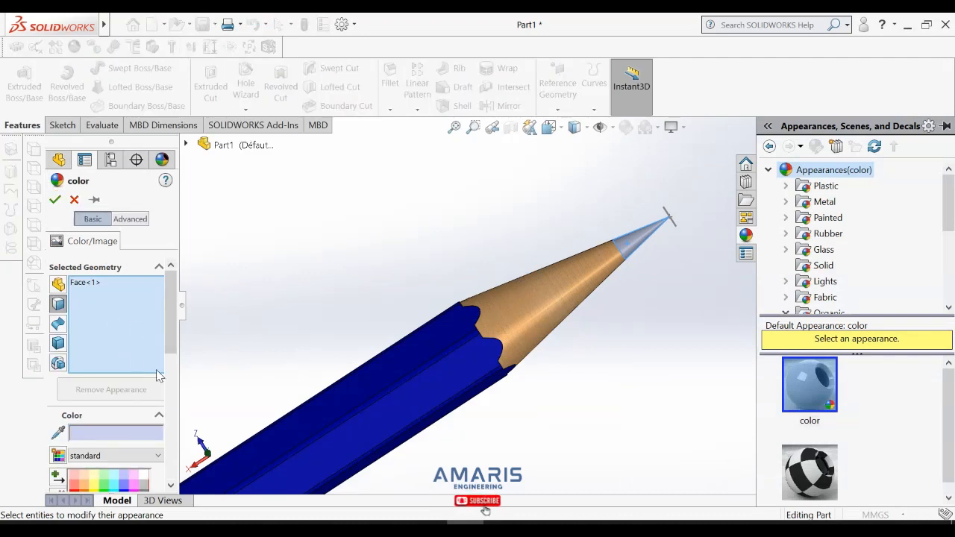
{"action": "scroll", "coordinate": [172, 343], "scroll_direction": "down", "scroll_amount": 3}
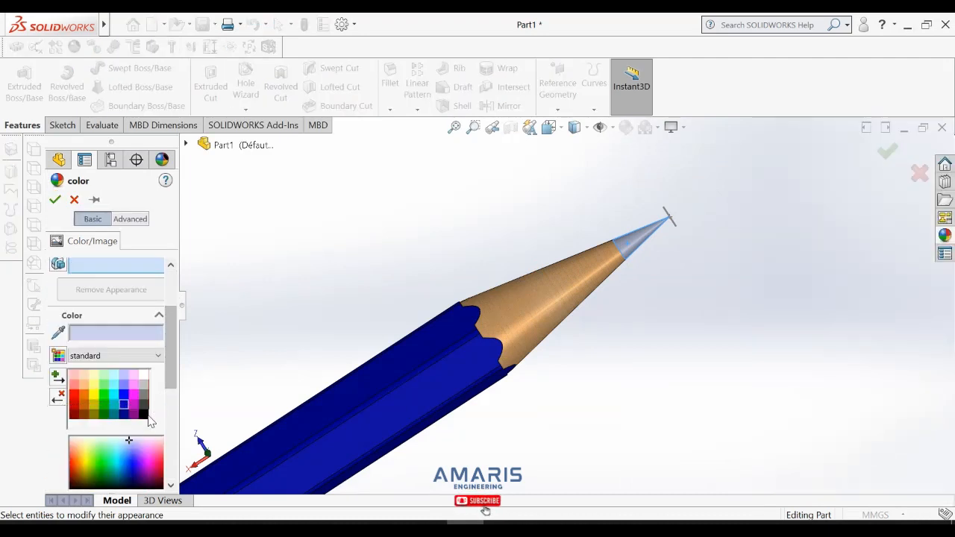
{"action": "left_click", "coordinate": [146, 415]}
{"action": "left_click", "coordinate": [55, 199]}
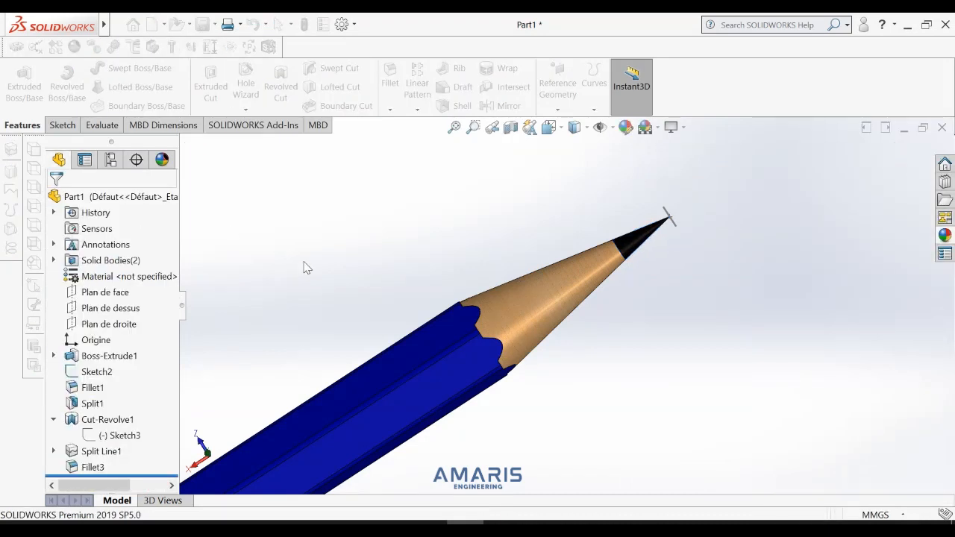
Step: Hide the core's circle sketch at the point of the pencil
{"action": "scroll", "coordinate": [385, 270], "scroll_direction": "up", "scroll_amount": 2}
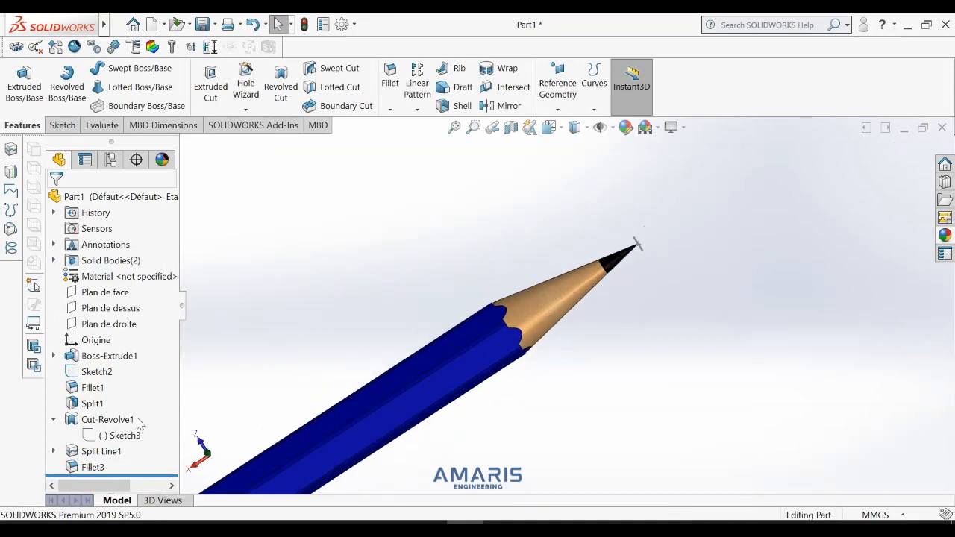
{"action": "left_click", "coordinate": [642, 249]}
{"action": "scroll", "coordinate": [637, 260], "scroll_direction": "up", "scroll_amount": 1}
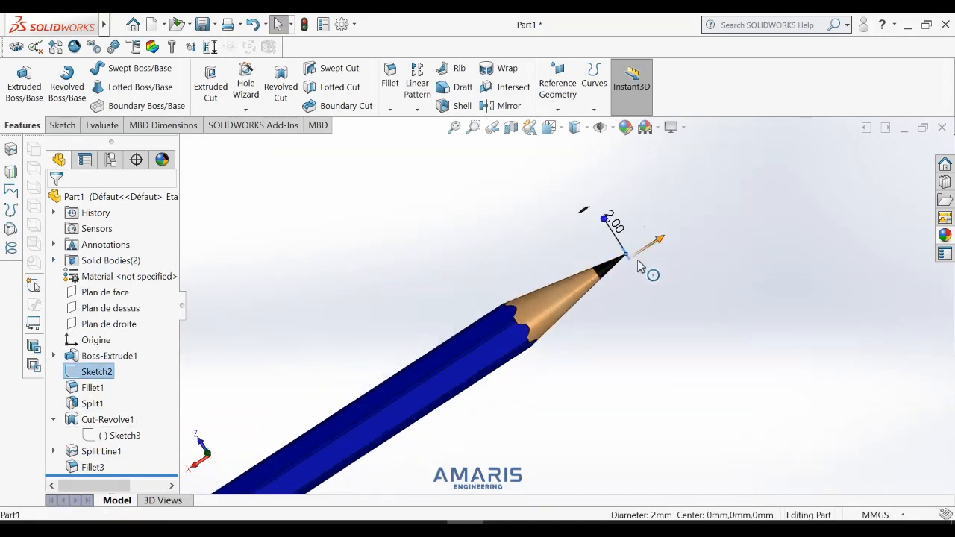
{"action": "right_click", "coordinate": [98, 377]}
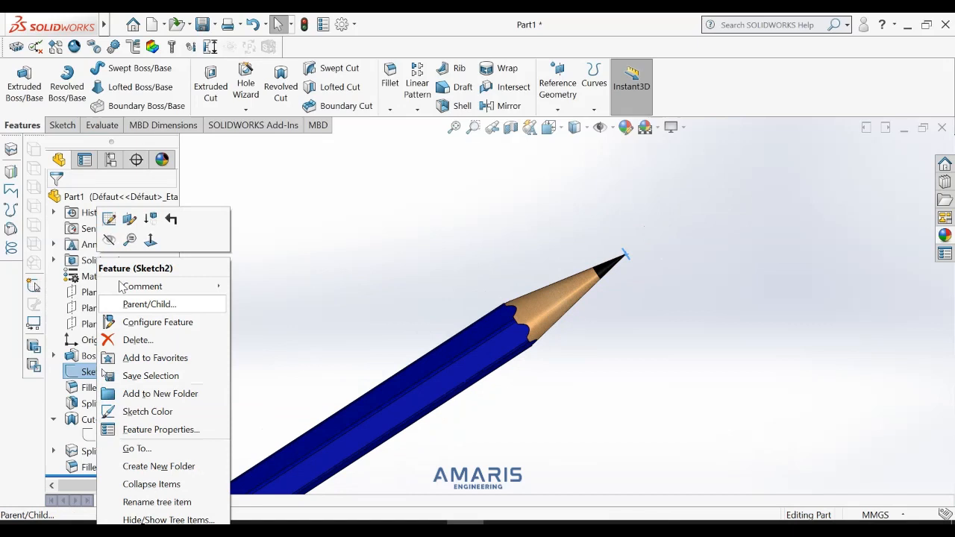
{"action": "left_click", "coordinate": [109, 241]}
Step: Examine the whole coloured pencil from several angles, from the sharpened tip to the blunt end
{"action": "scroll", "coordinate": [380, 277], "scroll_direction": "up", "scroll_amount": 4}
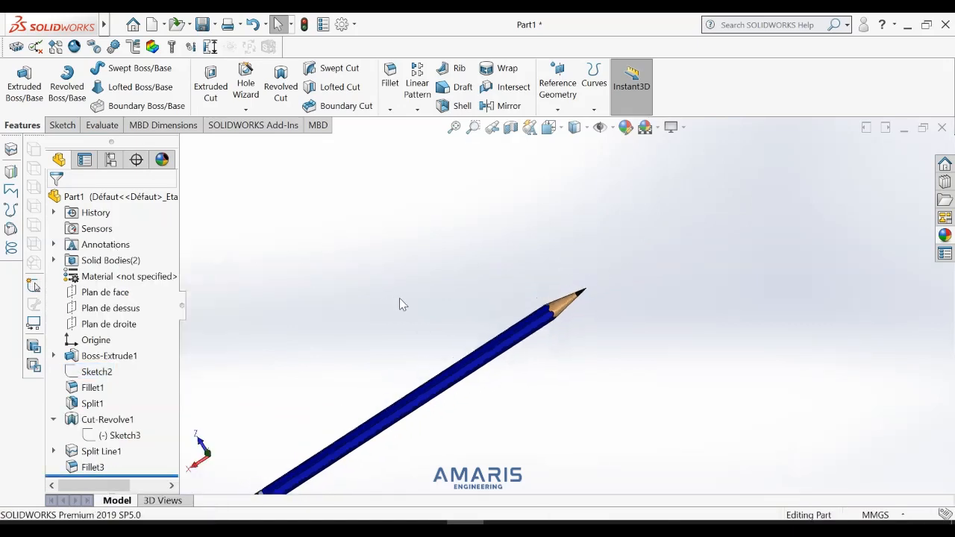
{"action": "scroll", "coordinate": [407, 313], "scroll_direction": "down", "scroll_amount": 3}
{"action": "right_click", "coordinate": [423, 349]}
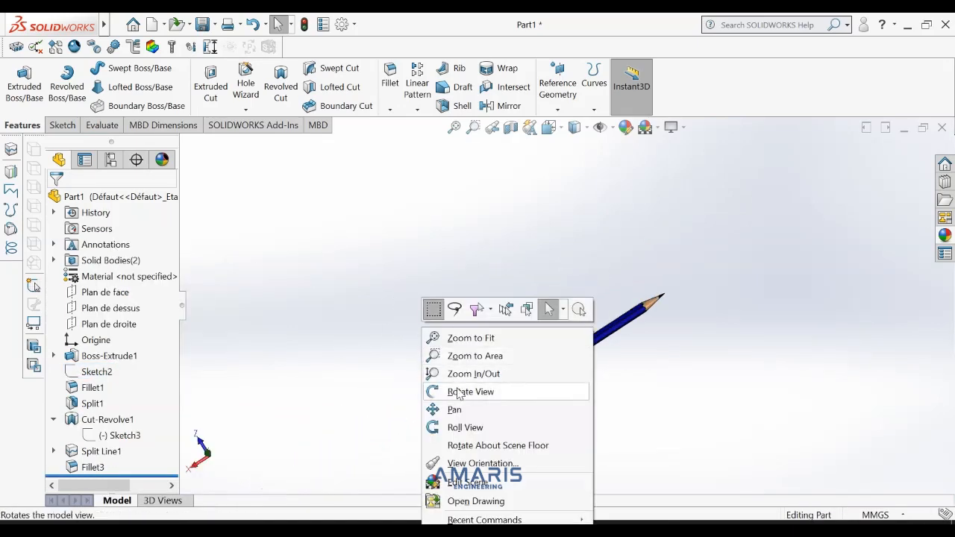
{"action": "left_click", "coordinate": [461, 391]}
{"action": "mouse_move", "coordinate": [416, 358]}
{"action": "left_mouse_down"}
{"action": "mouse_move", "coordinate": [512, 347]}
{"action": "mouse_move", "coordinate": [595, 312]}
{"action": "left_mouse_up"}
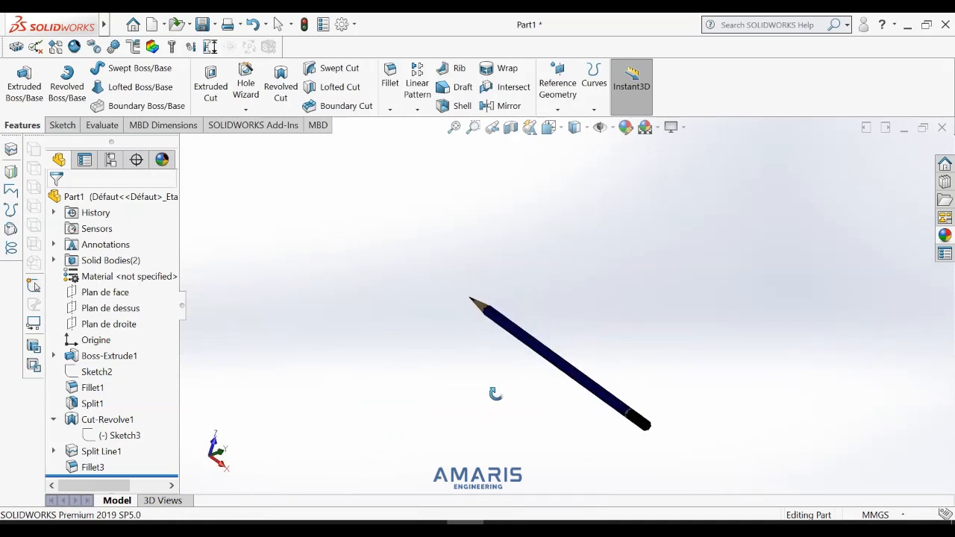
{"action": "scroll", "coordinate": [494, 373], "scroll_direction": "down", "scroll_amount": 4}
{"action": "left_click", "coordinate": [671, 128]}
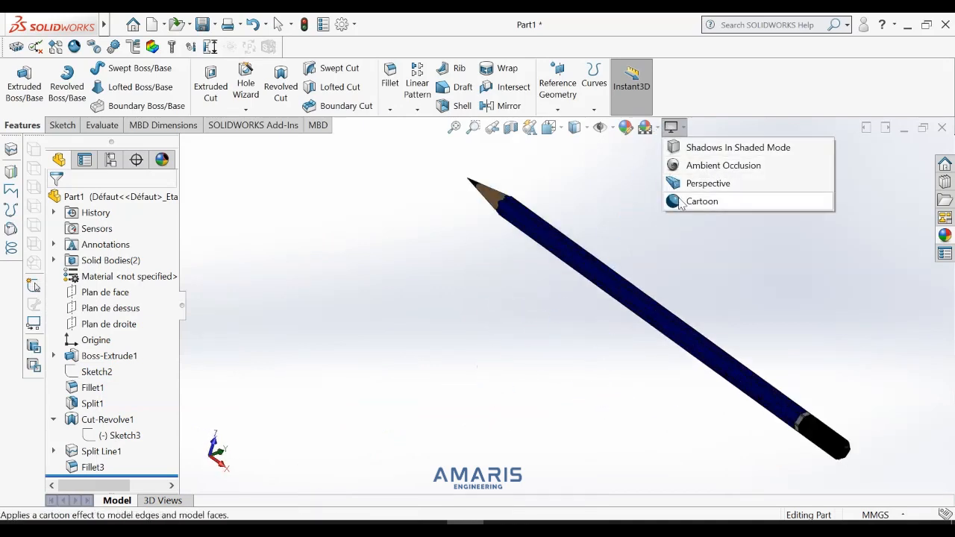
{"action": "mouse_move", "coordinate": [571, 264]}
{"action": "left_mouse_down"}
{"action": "mouse_move", "coordinate": [548, 339]}
{"action": "mouse_move", "coordinate": [463, 290]}
{"action": "mouse_move", "coordinate": [668, 340]}
{"action": "mouse_move", "coordinate": [625, 319]}
{"action": "mouse_move", "coordinate": [616, 266]}
{"action": "mouse_move", "coordinate": [646, 230]}
{"action": "mouse_move", "coordinate": [639, 201]}
{"action": "mouse_move", "coordinate": [545, 184]}
{"action": "mouse_move", "coordinate": [501, 233]}
{"action": "mouse_move", "coordinate": [433, 373]}
{"action": "mouse_move", "coordinate": [473, 308]}
{"action": "mouse_move", "coordinate": [603, 244]}
{"action": "mouse_move", "coordinate": [641, 275]}
{"action": "mouse_move", "coordinate": [671, 361]}
{"action": "mouse_move", "coordinate": [627, 411]}
{"action": "mouse_move", "coordinate": [631, 403]}
{"action": "mouse_move", "coordinate": [640, 460]}
{"action": "mouse_move", "coordinate": [701, 425]}
{"action": "mouse_move", "coordinate": [654, 383]}
{"action": "mouse_move", "coordinate": [649, 365]}
{"action": "mouse_move", "coordinate": [646, 458]}
{"action": "mouse_move", "coordinate": [620, 443]}
{"action": "mouse_move", "coordinate": [623, 432]}
{"action": "left_mouse_up"}
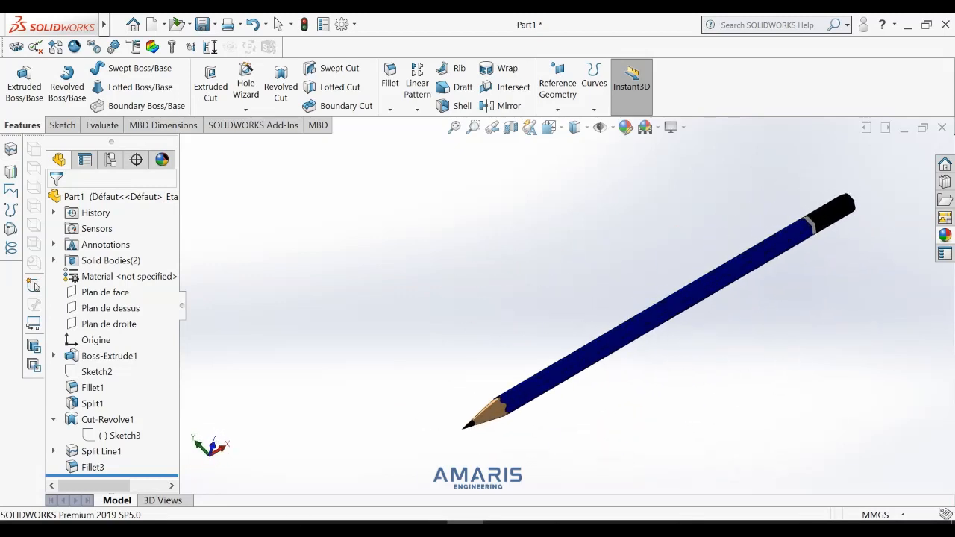